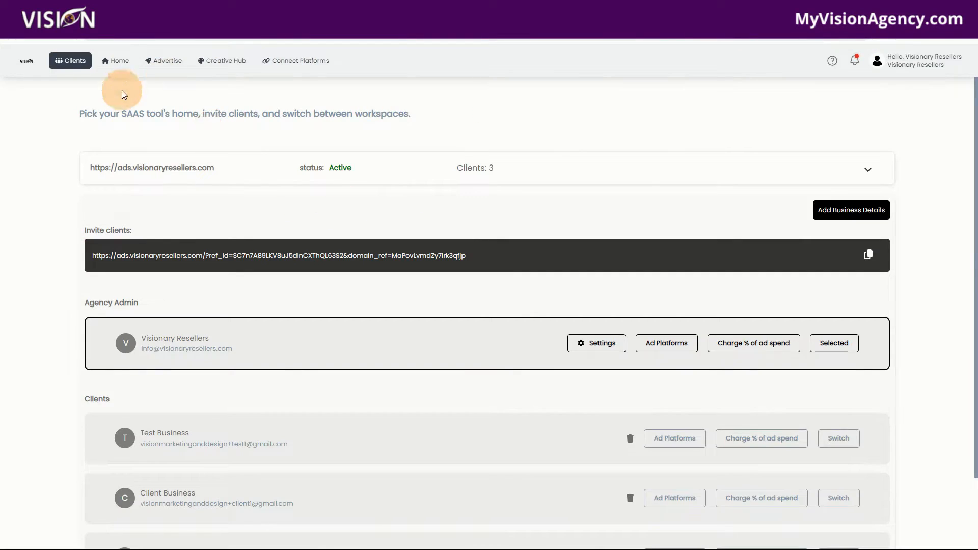
View the advertising dashboard and the ad platforms available for starting a new ad.
{"action": "left_click", "coordinate": [111, 62]}
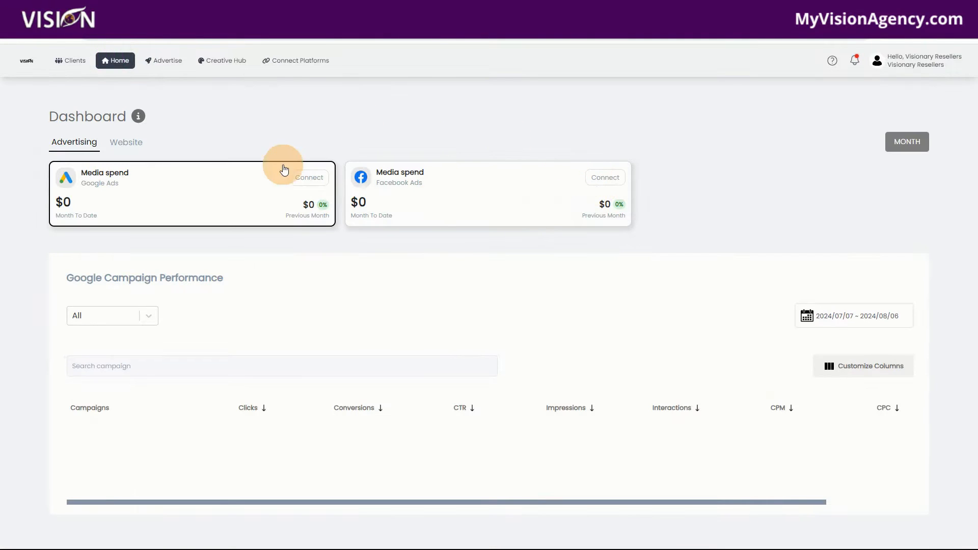
{"action": "left_click", "coordinate": [167, 61]}
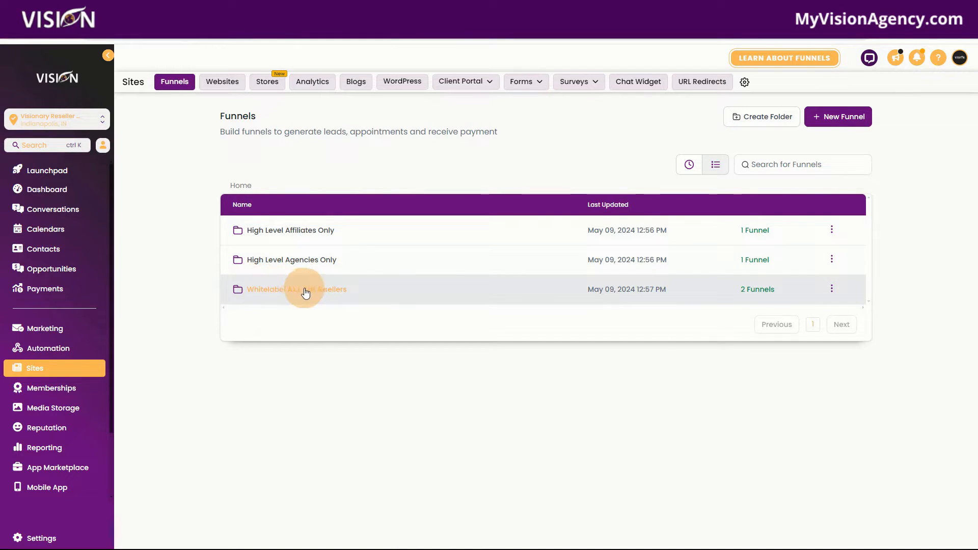
Open the Agency funnel in the High Level Agencies Only folder and preview its Home page.
{"action": "left_click", "coordinate": [284, 262]}
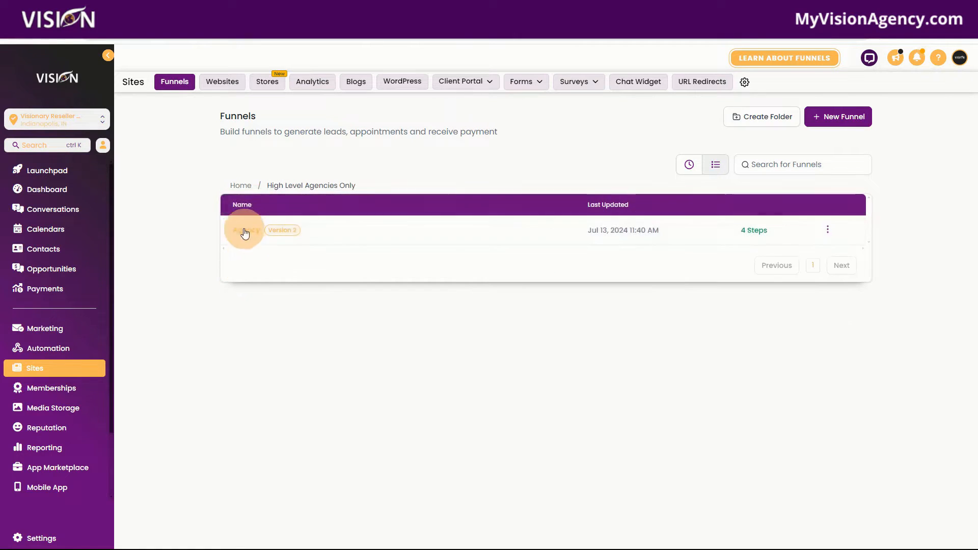
{"action": "left_click", "coordinate": [244, 231]}
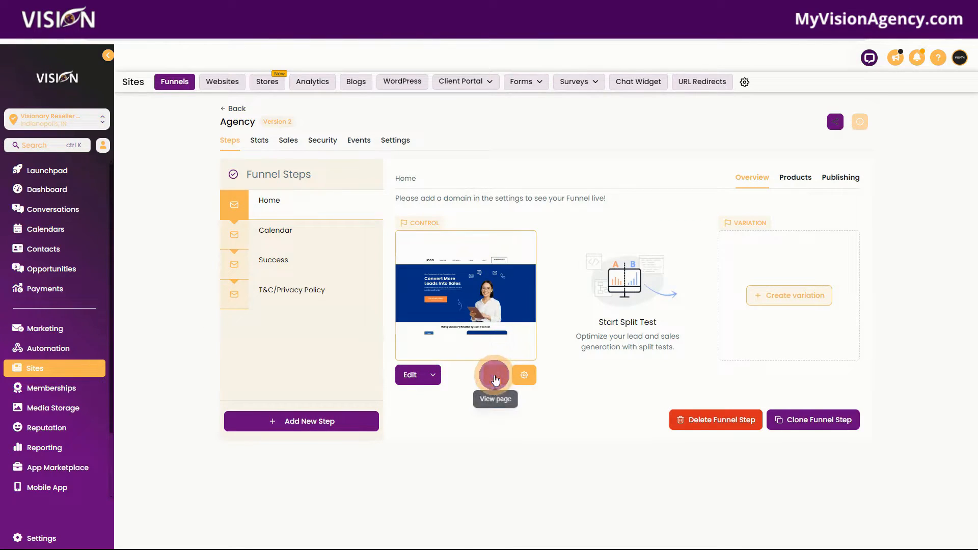
{"action": "left_click", "coordinate": [494, 377]}
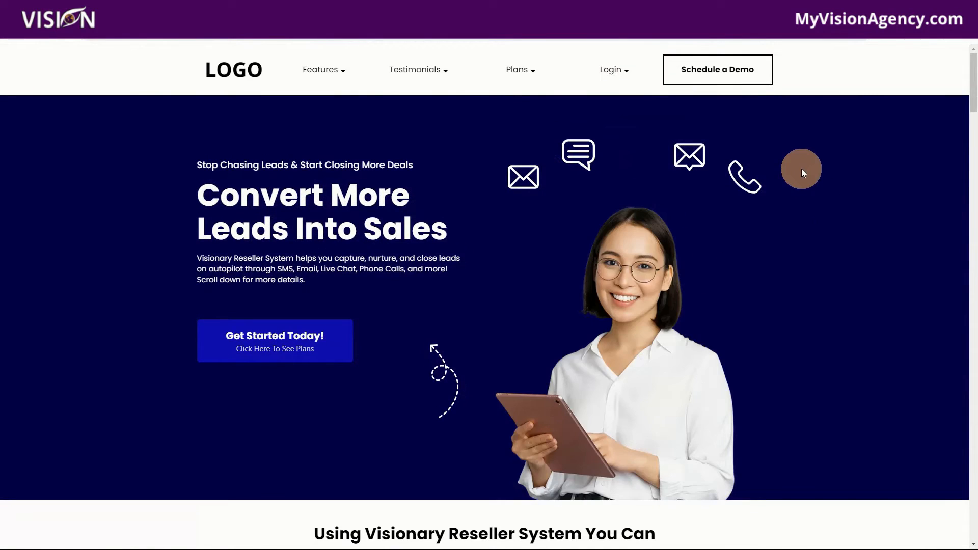
{"action": "left_click_drag", "start_coordinate": [972, 88], "coordinate": [950, 423]}
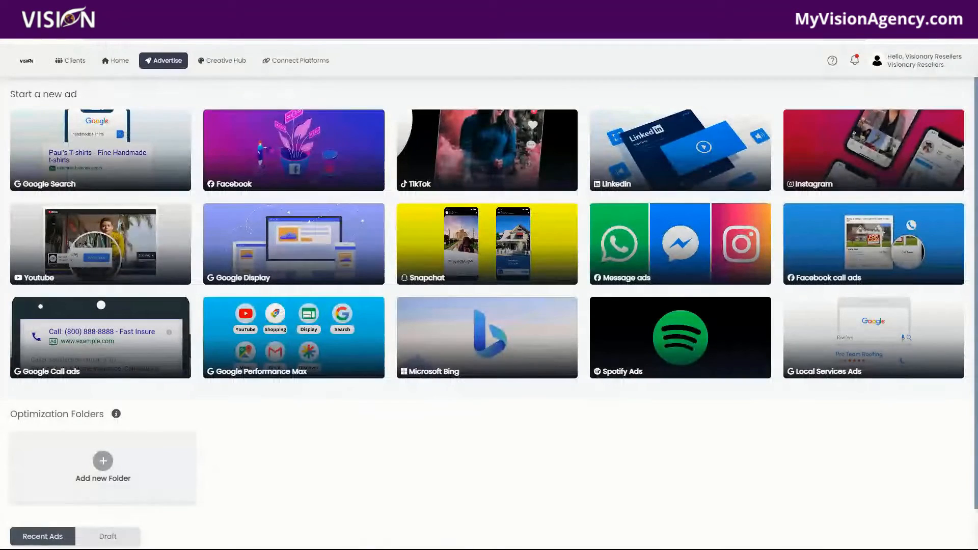
Copy the client invite link from the agency's client management page.
{"action": "left_click", "coordinate": [72, 61]}
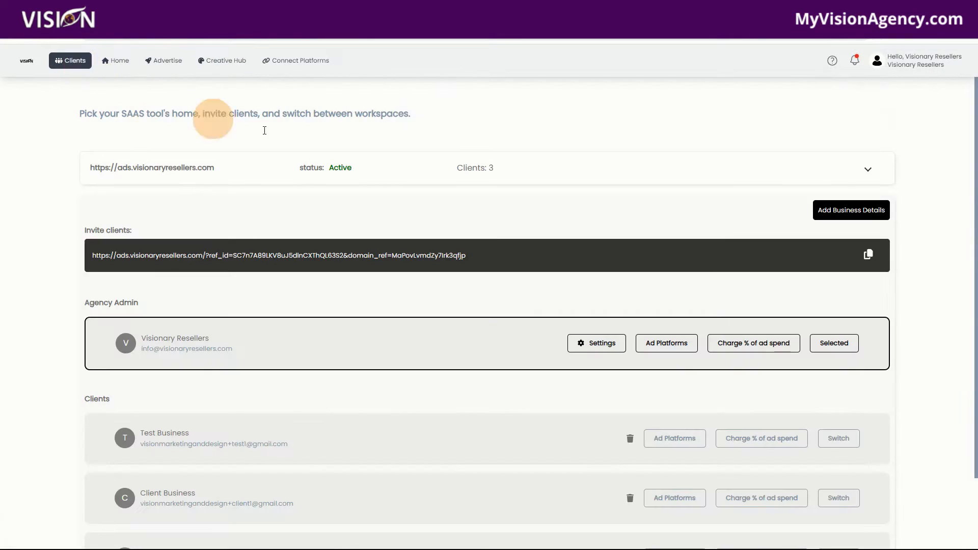
{"action": "left_click", "coordinate": [868, 254]}
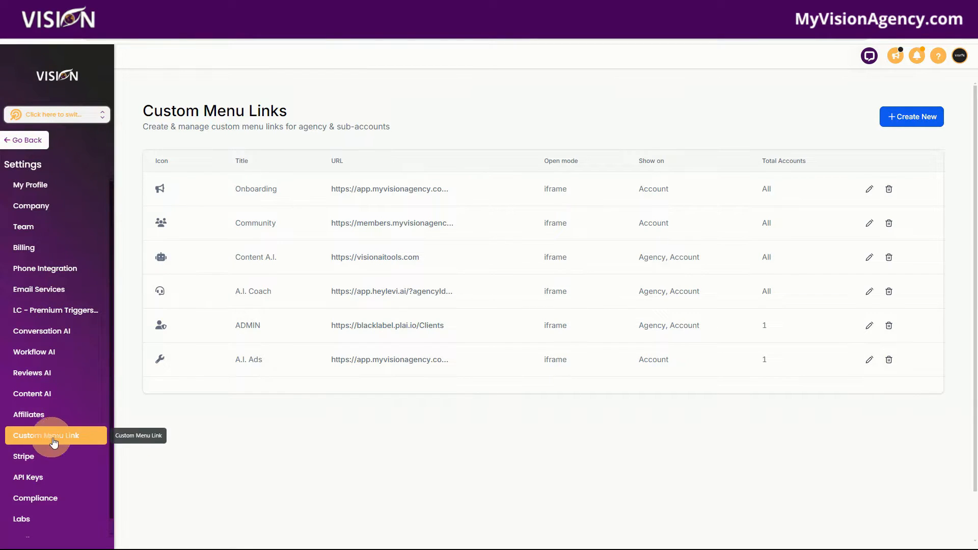
Start a custom menu link with the vr-cardboard icon, the title A.I. Ads and the copied invite link as its URL.
{"action": "left_click", "coordinate": [916, 114]}
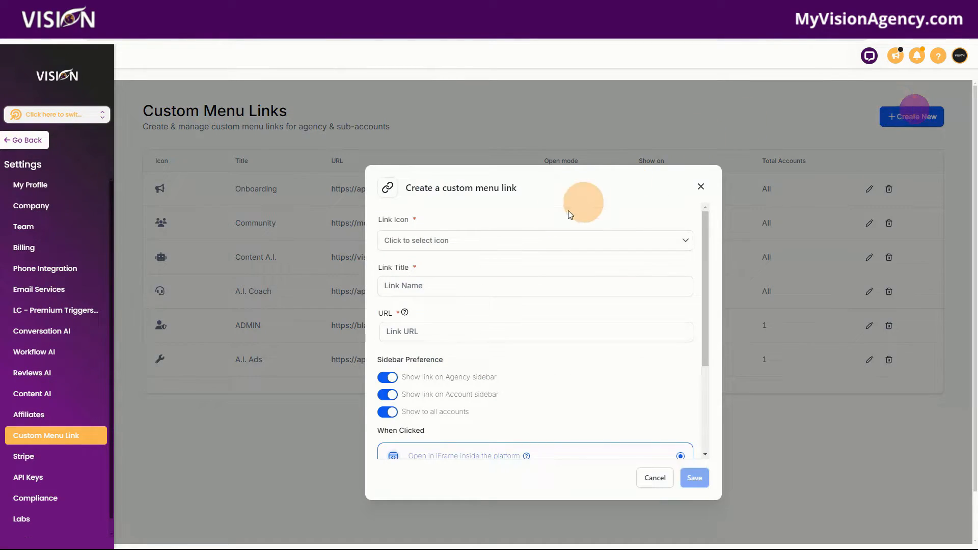
{"action": "left_click", "coordinate": [476, 240]}
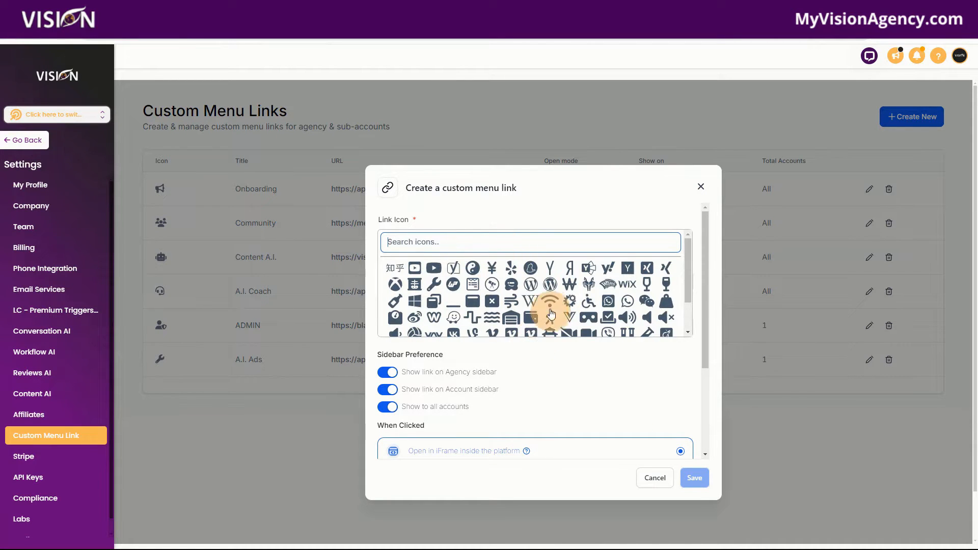
{"action": "left_click", "coordinate": [588, 317]}
{"action": "left_click", "coordinate": [400, 287]}
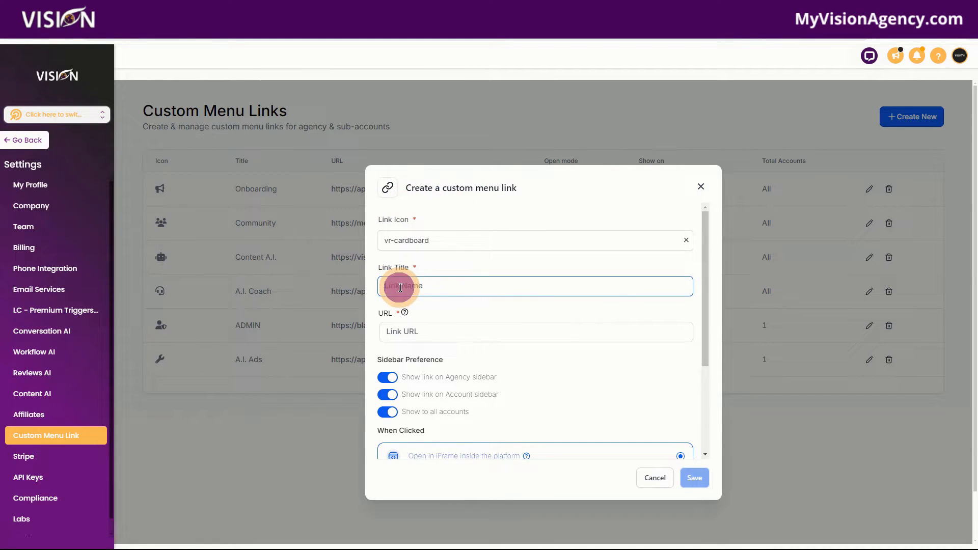
{"action": "type", "text": "A.I."}
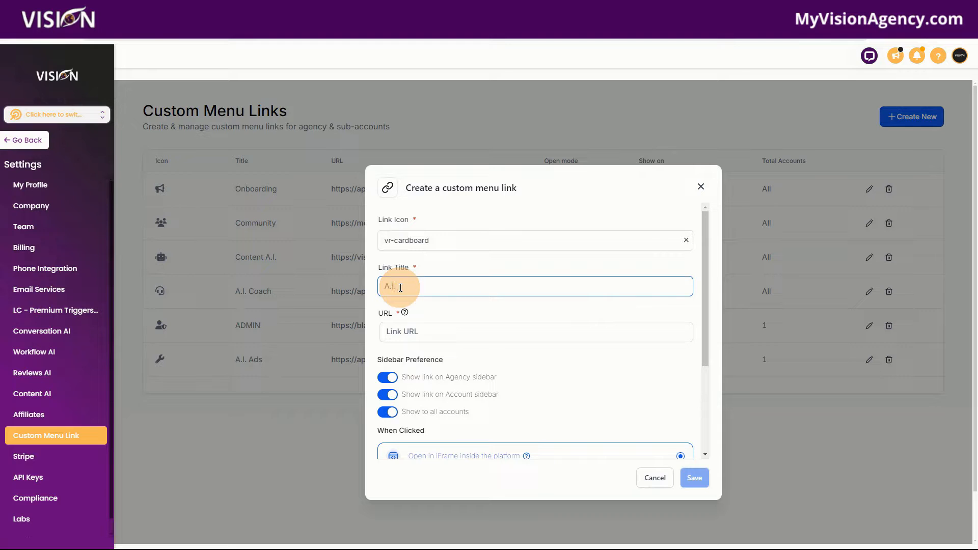
{"action": "type", "text": " Ads"}
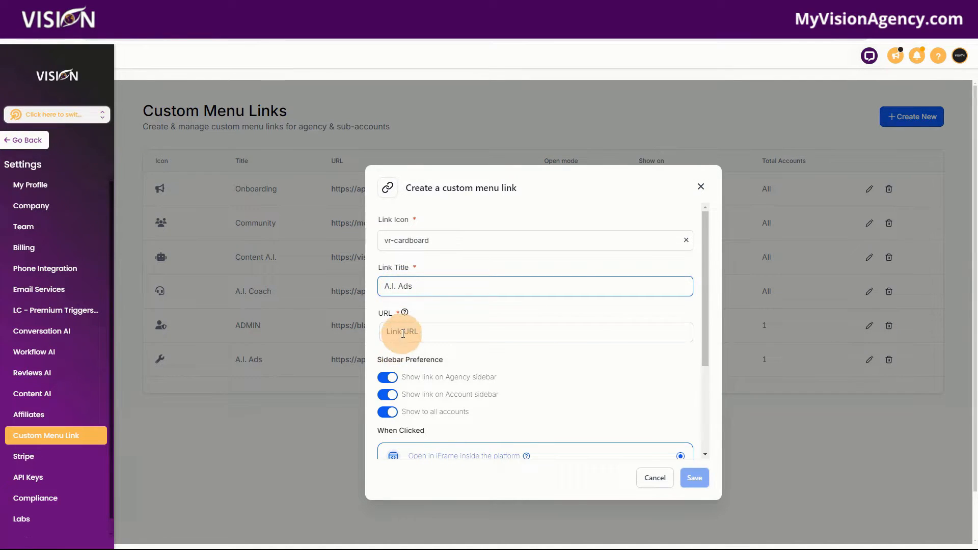
{"action": "left_click", "coordinate": [403, 332]}
{"action": "key", "text": "ctrl+v"}
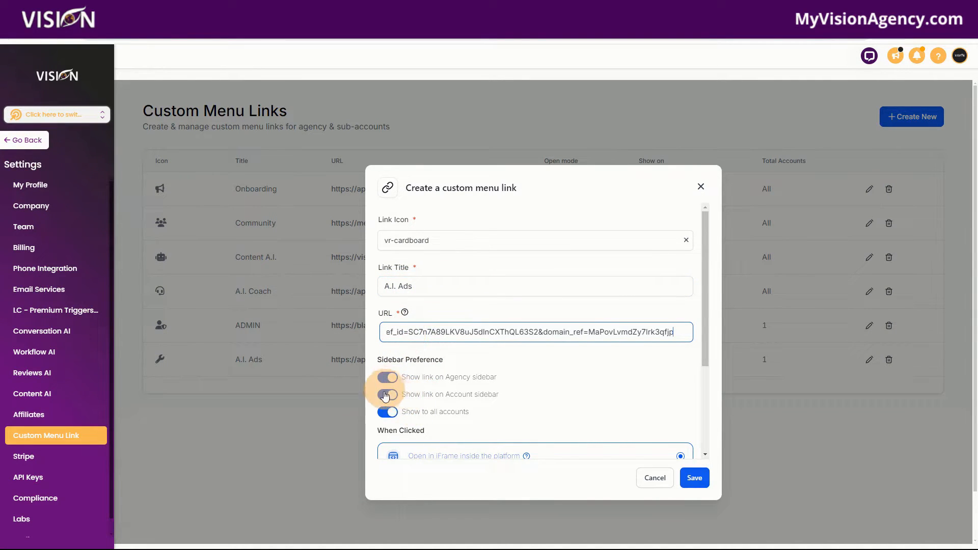
Turn off showing the link on the Account sidebar and to all accounts, and close the form without saving.
{"action": "left_click", "coordinate": [388, 395]}
{"action": "scroll", "coordinate": [474, 364], "scroll_direction": "down", "scroll_amount": 3}
{"action": "left_click", "coordinate": [387, 274]}
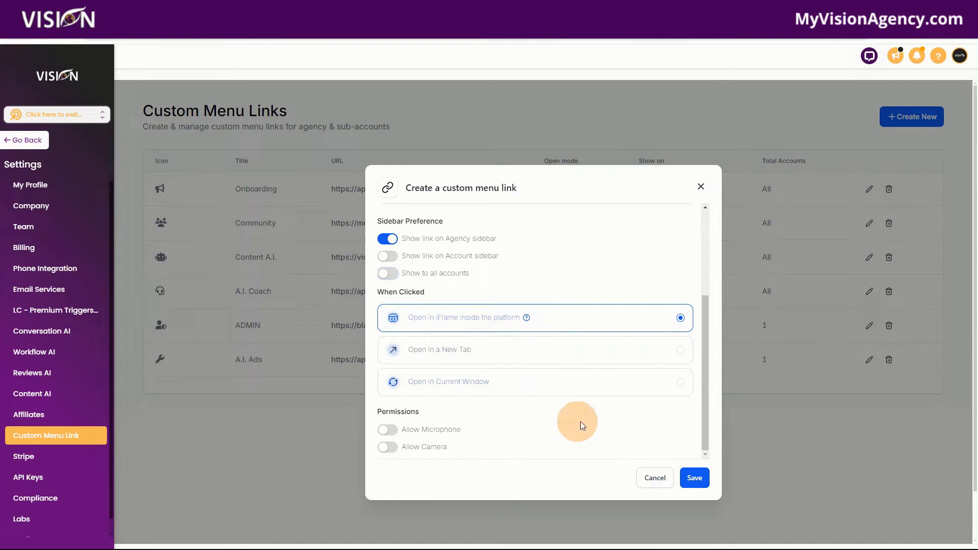
{"action": "left_click", "coordinate": [701, 187]}
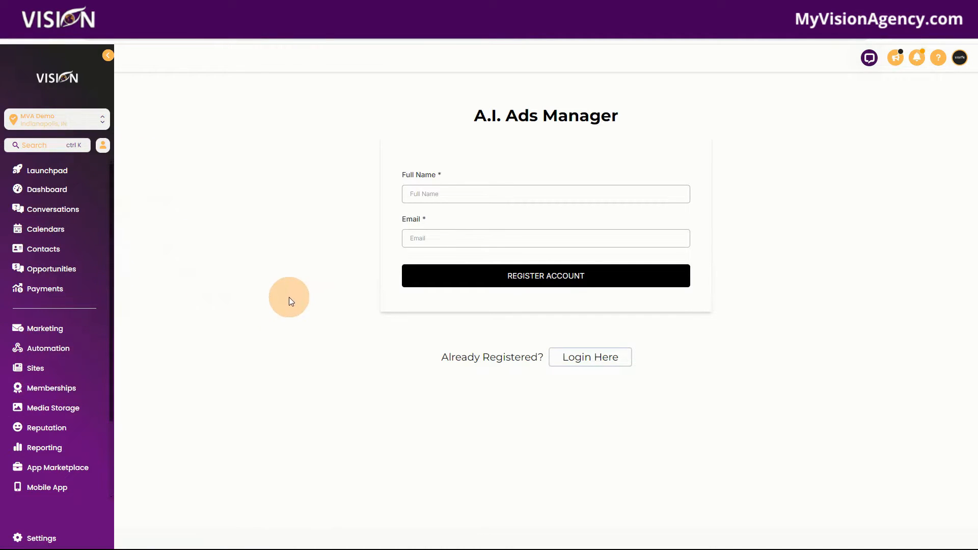
{"action": "mouse_move", "coordinate": [637, 548]}
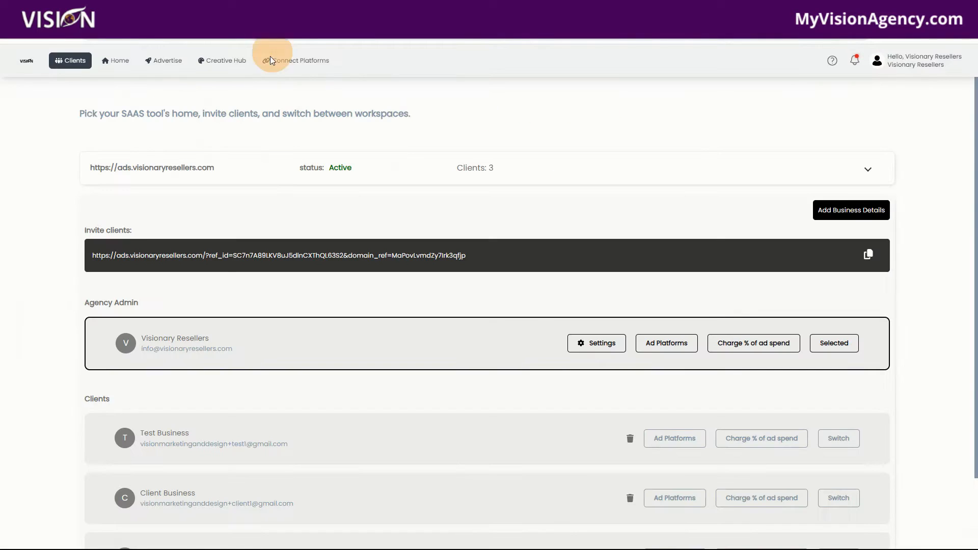
{"action": "left_click_drag", "start_coordinate": [91, 258], "coordinate": [500, 256]}
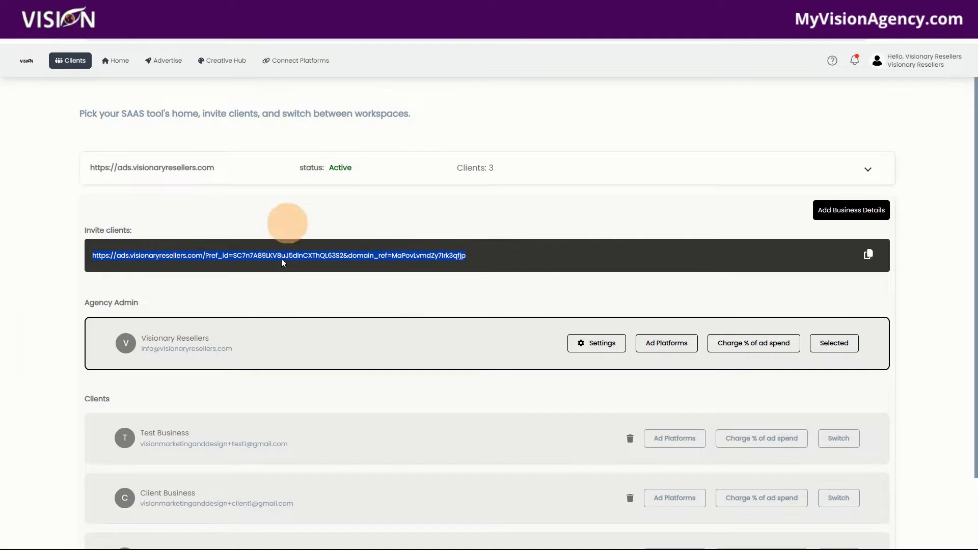
{"action": "left_click", "coordinate": [250, 259]}
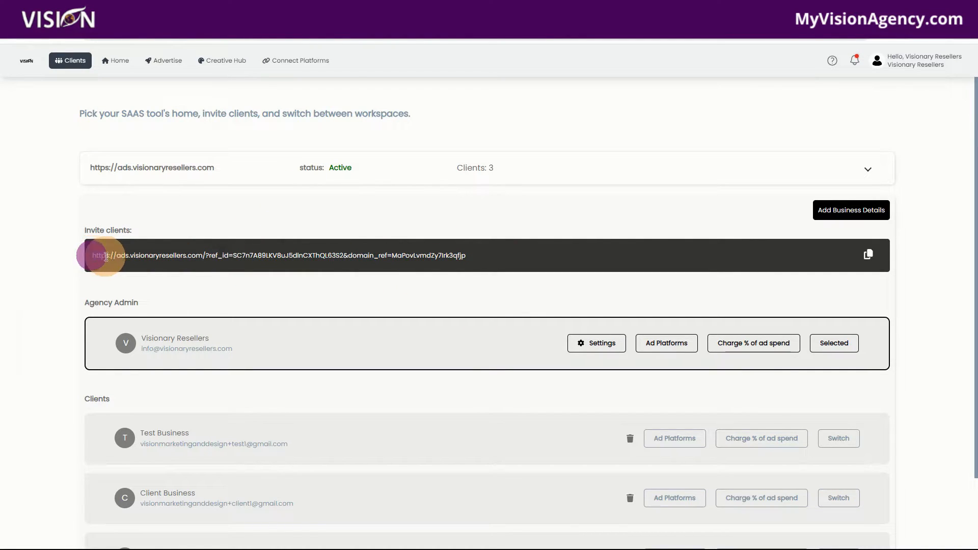
{"action": "left_click_drag", "start_coordinate": [92, 258], "coordinate": [169, 264]}
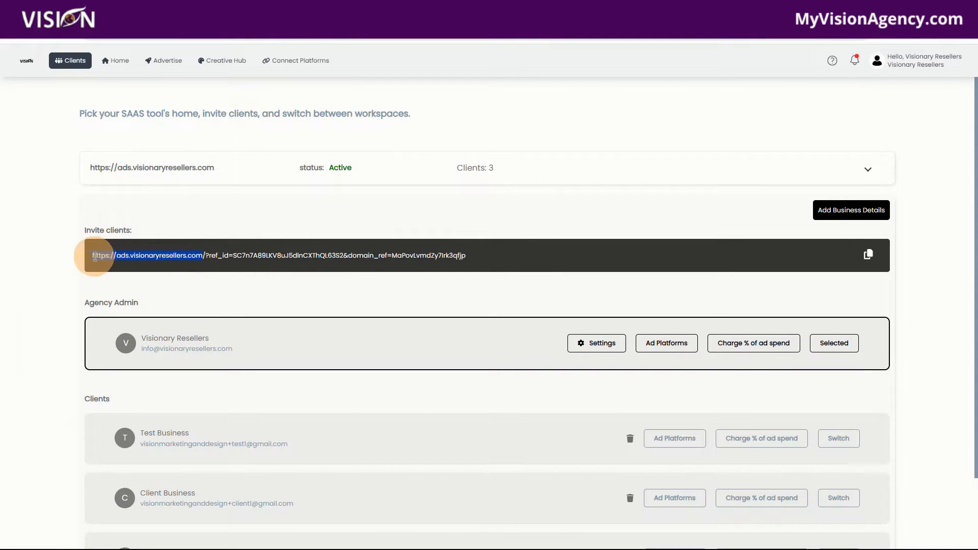
{"action": "left_click_drag", "start_coordinate": [93, 256], "coordinate": [190, 257]}
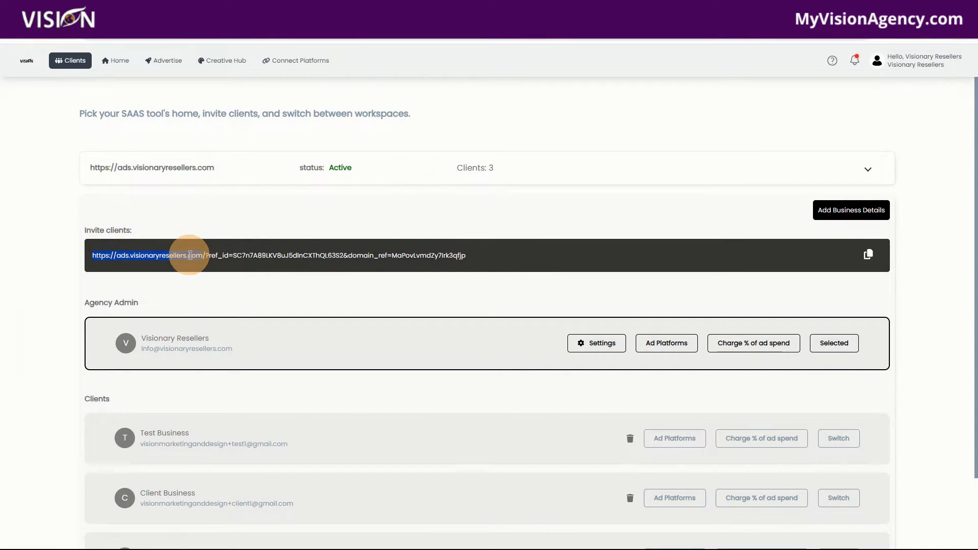
Load the invite link's base address in a new incognito window.
{"action": "left_click", "coordinate": [966, 39]}
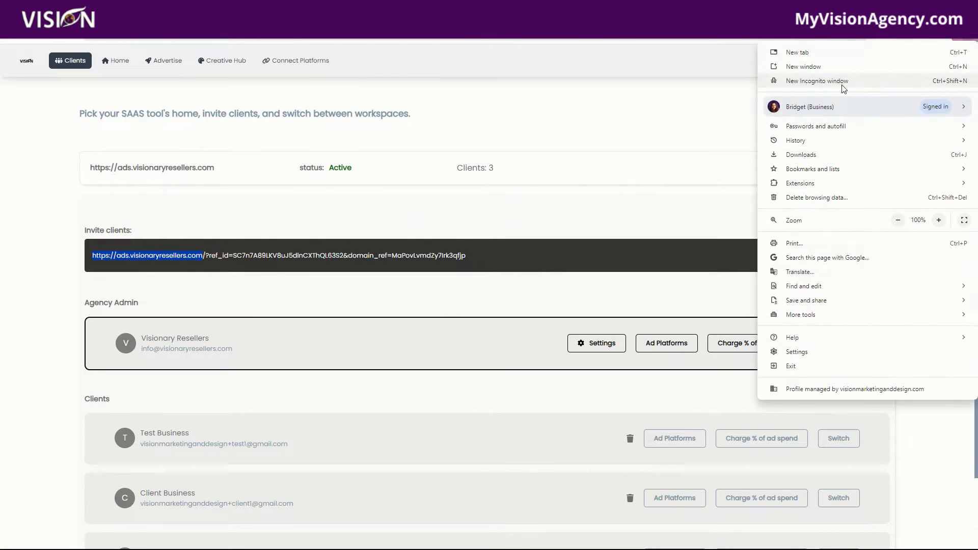
{"action": "left_click", "coordinate": [817, 81]}
{"action": "key", "text": "ctrl+v"}
{"action": "key", "text": "Return"}
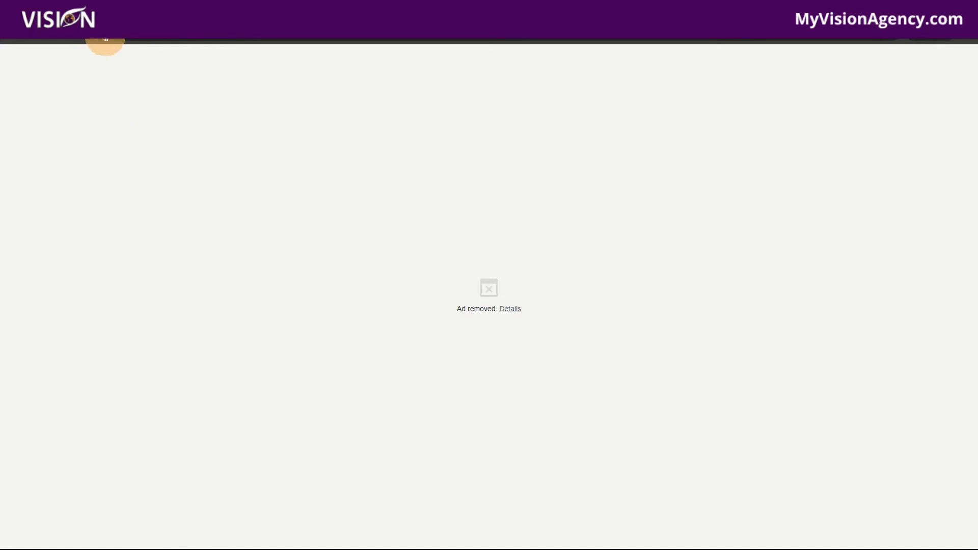
{"action": "left_click", "coordinate": [52, 35]}
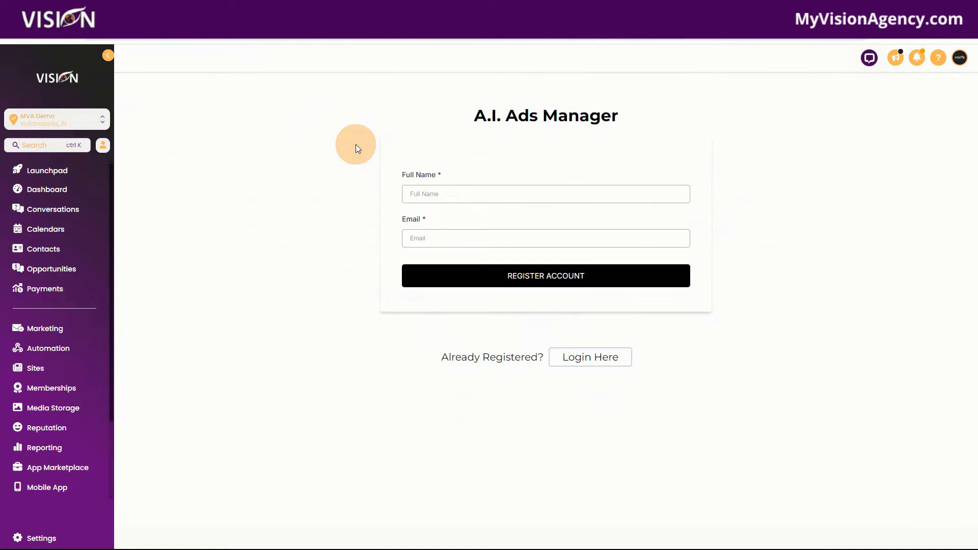
View the sub-account's A.I. Ads page, and review the client list and invite link in the ads platform.
{"action": "scroll", "coordinate": [71, 443], "scroll_direction": "down", "scroll_amount": 2}
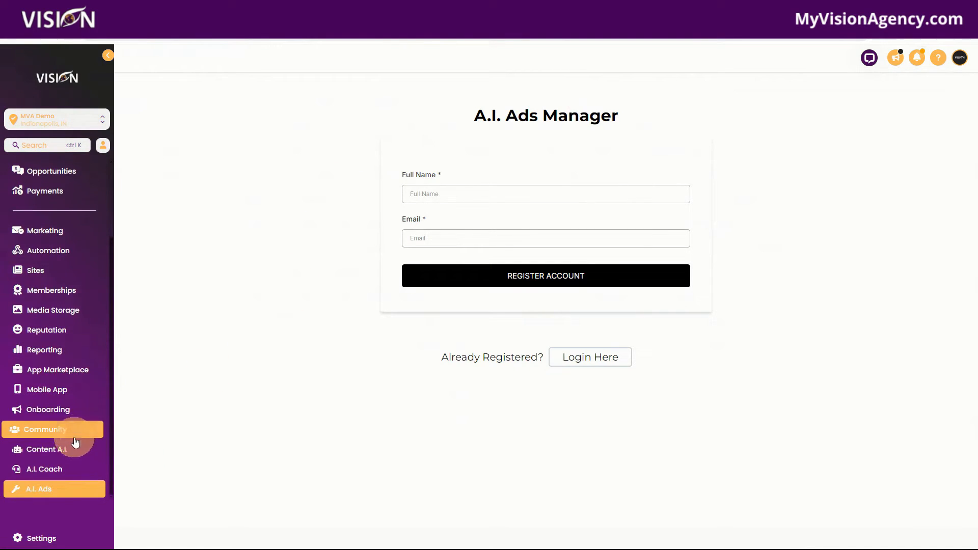
{"action": "left_click", "coordinate": [31, 490]}
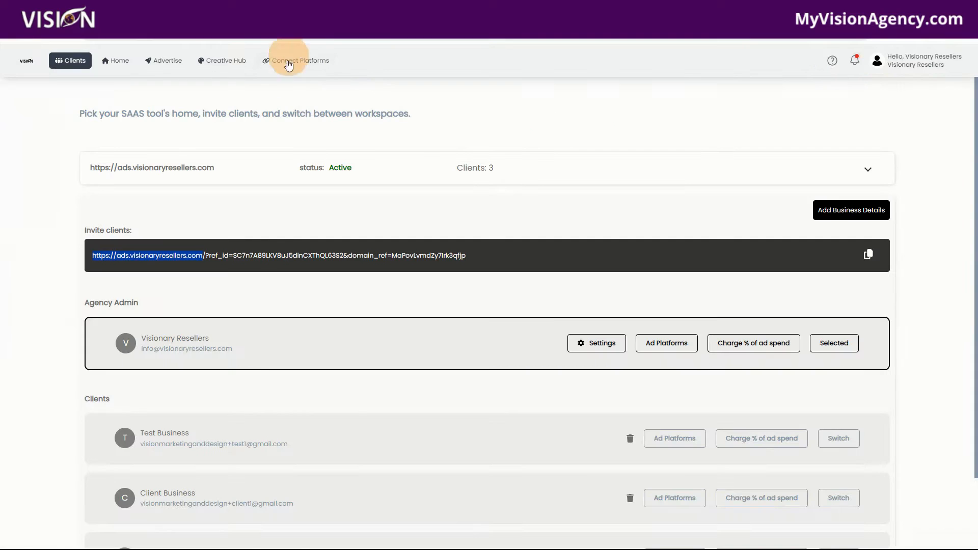
{"action": "scroll", "coordinate": [403, 449], "scroll_direction": "down", "scroll_amount": 2}
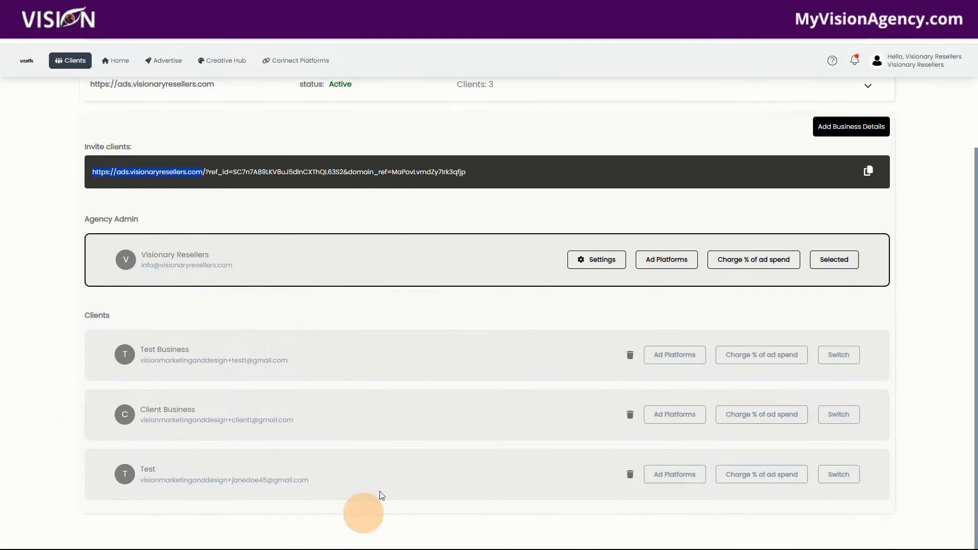
{"action": "left_click_drag", "start_coordinate": [499, 174], "coordinate": [194, 202]}
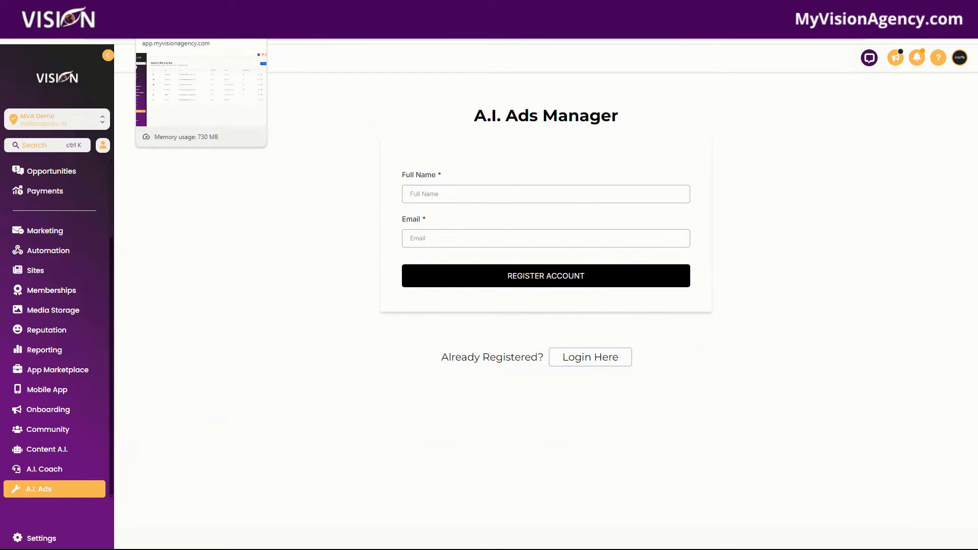
Create a new blank funnel named Custom Menu in the MVA Demo sub-account.
{"action": "left_click", "coordinate": [188, 10]}
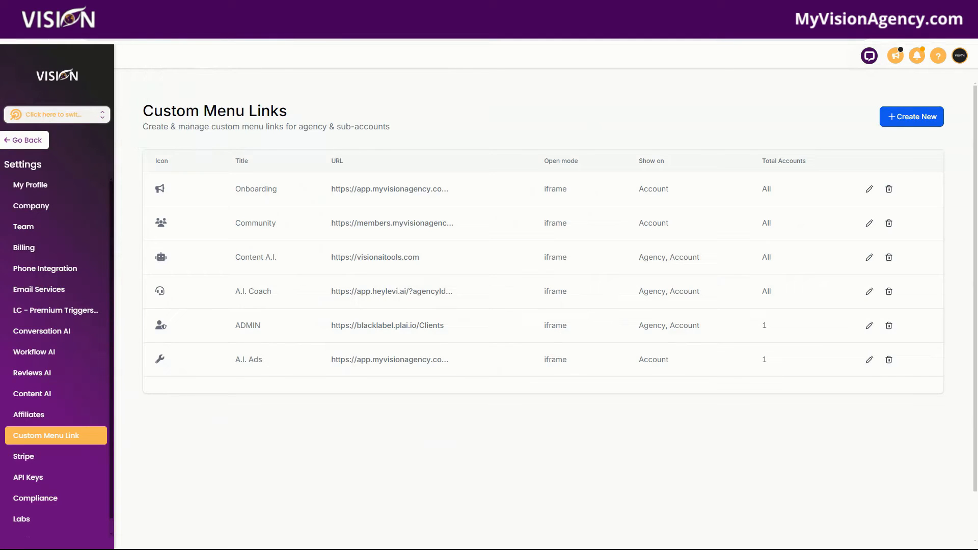
{"action": "left_click", "coordinate": [61, 11]}
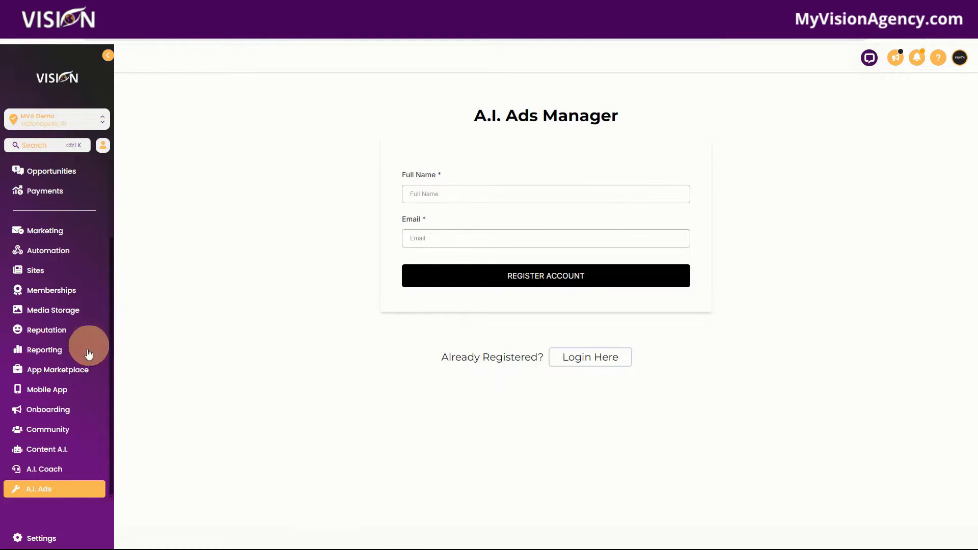
{"action": "scroll", "coordinate": [60, 347], "scroll_direction": "up", "scroll_amount": 2}
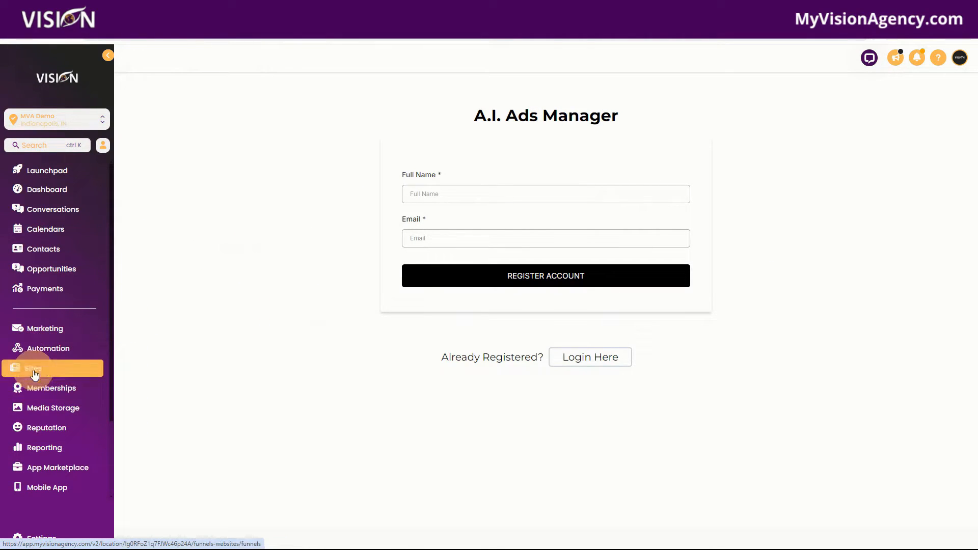
{"action": "left_click", "coordinate": [36, 368]}
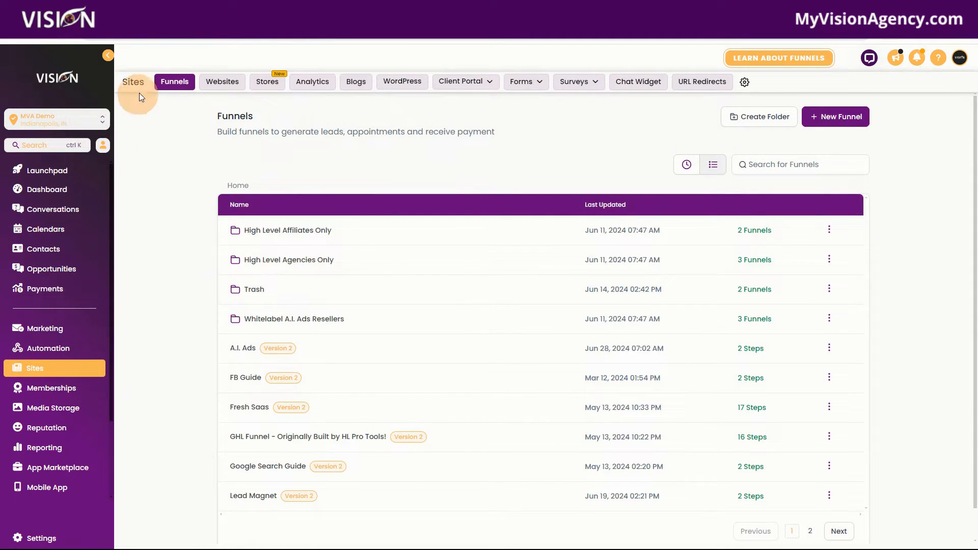
{"action": "left_click", "coordinate": [842, 118]}
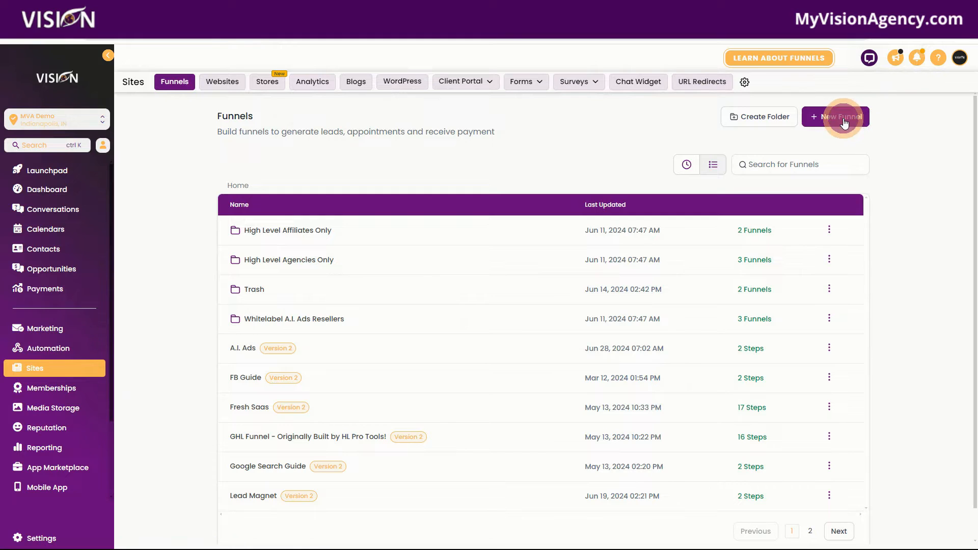
{"action": "left_click", "coordinate": [336, 304]}
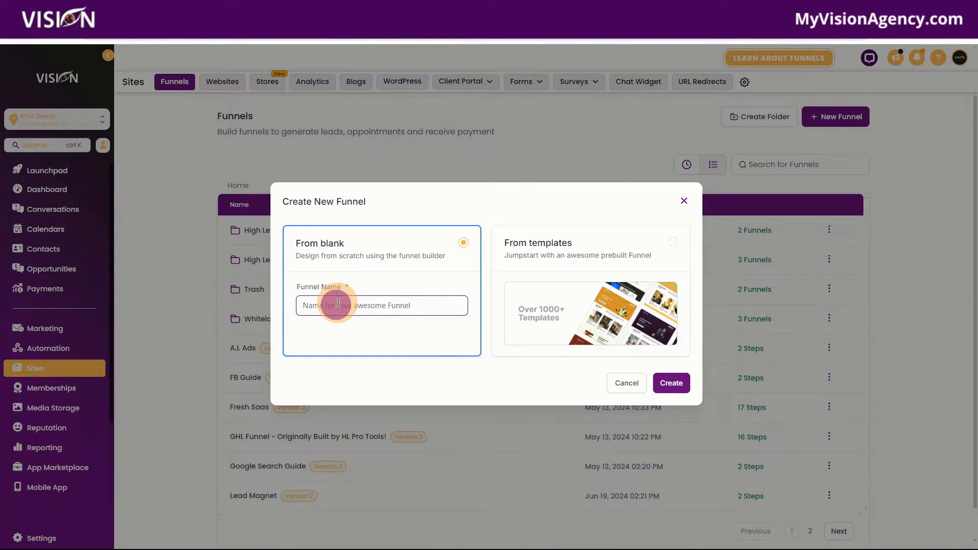
{"action": "type", "text": "Custom Menu"}
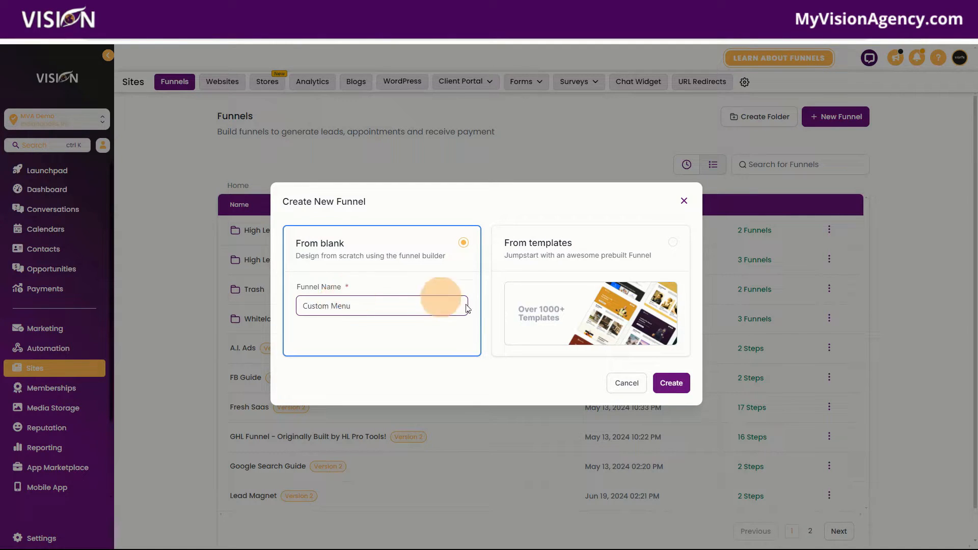
{"action": "left_click", "coordinate": [674, 383]}
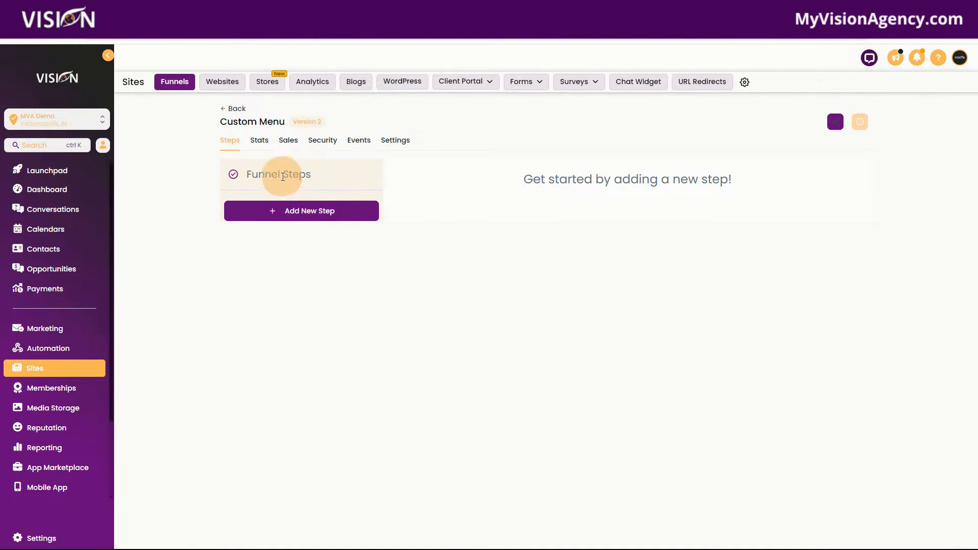
Add a funnel step with the page name A.I. Ads and the path /ads.
{"action": "left_click", "coordinate": [290, 211]}
{"action": "left_click", "coordinate": [391, 250]}
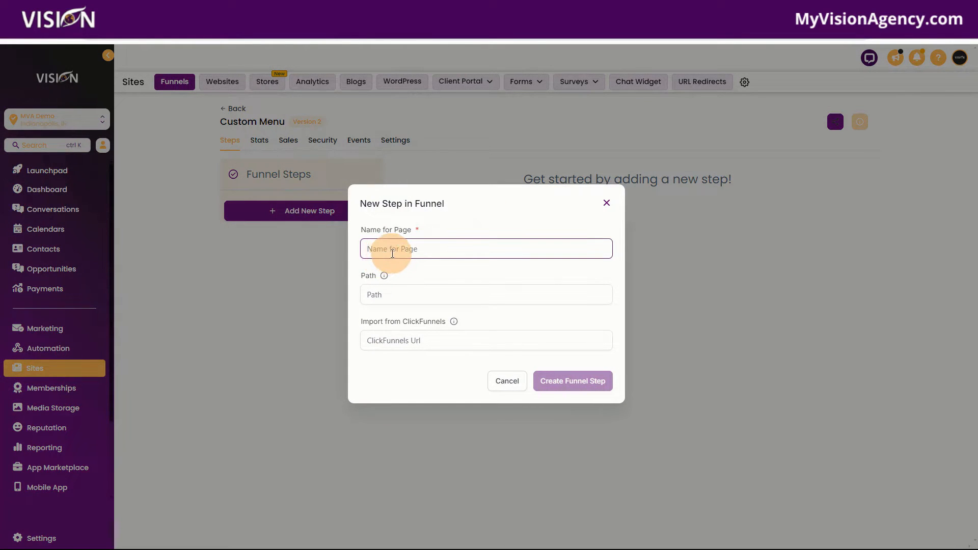
{"action": "type", "text": "A.I. Ads"}
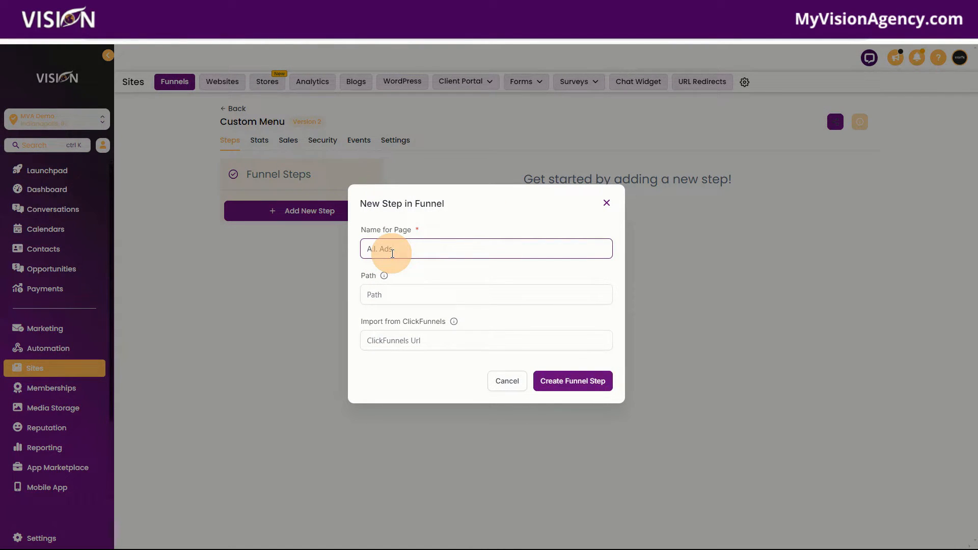
{"action": "left_click", "coordinate": [373, 294]}
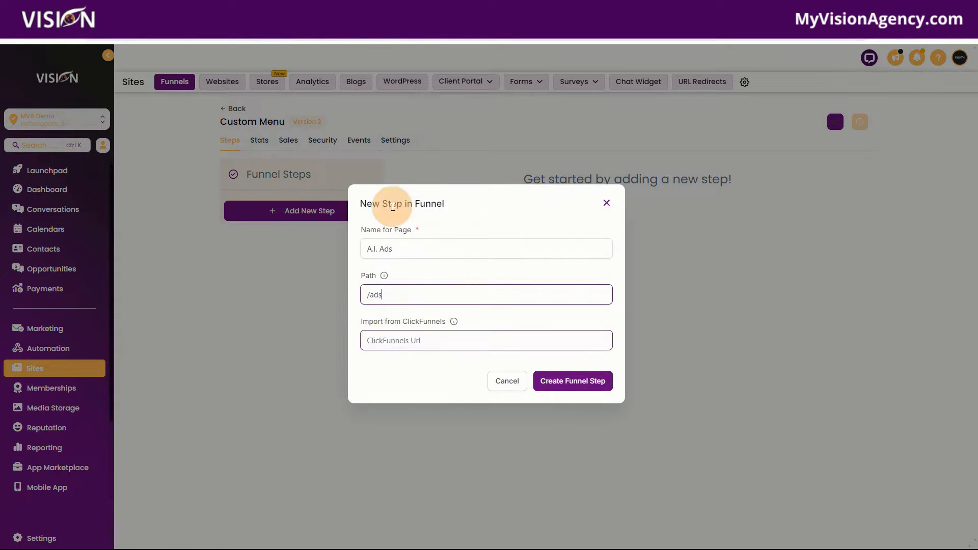
{"action": "left_click", "coordinate": [572, 385]}
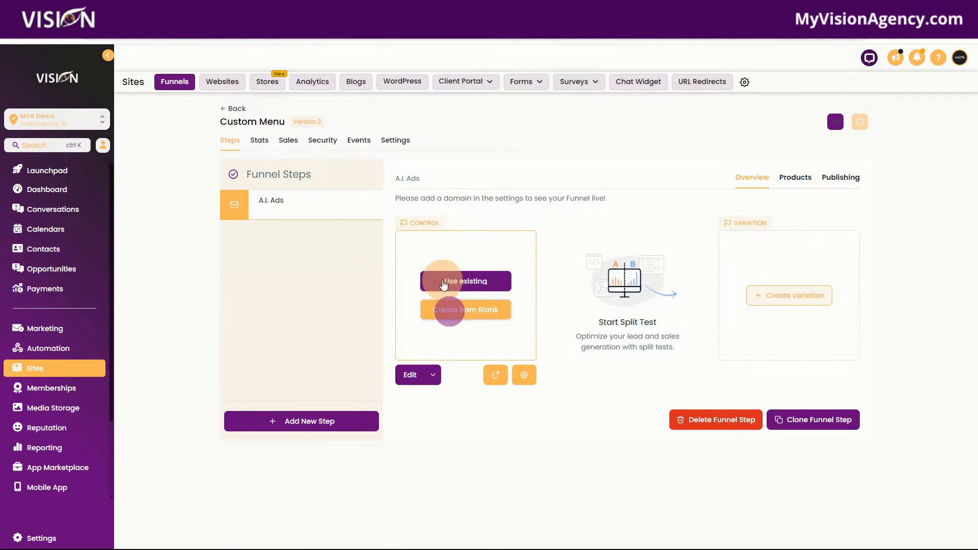
Start the A.I. Ads control page from blank with a full-width section containing a one-column row.
{"action": "left_click", "coordinate": [451, 311]}
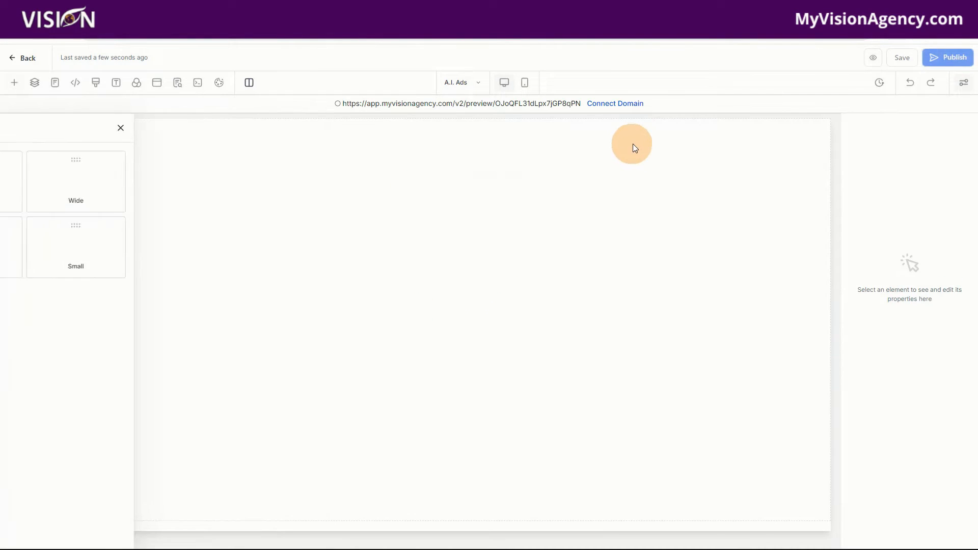
{"action": "left_click_drag", "start_coordinate": [153, 181], "coordinate": [515, 147]}
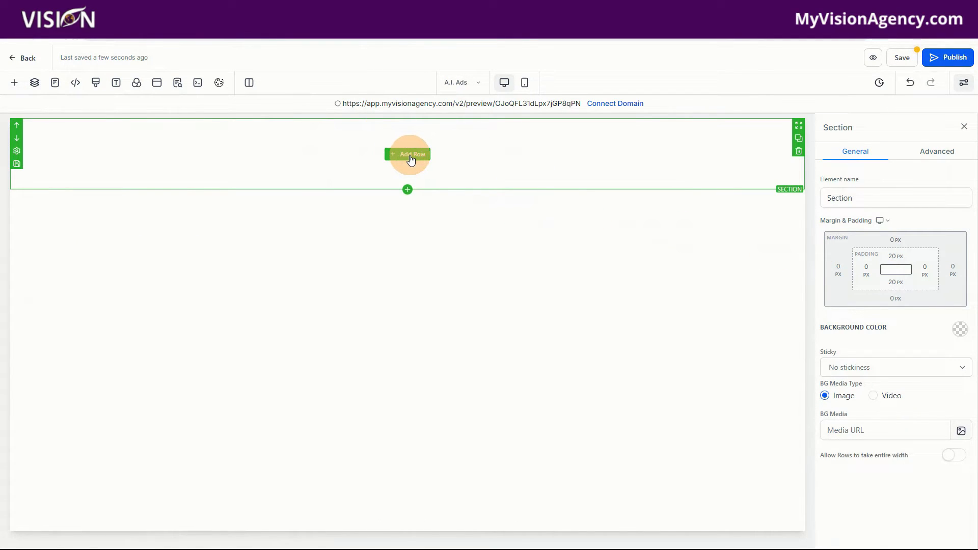
{"action": "left_click", "coordinate": [901, 57]}
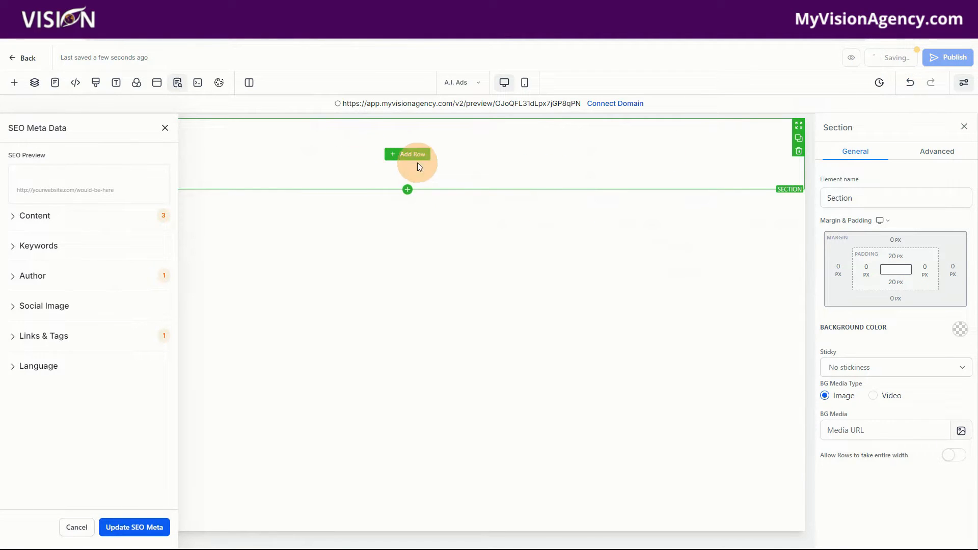
{"action": "left_click", "coordinate": [417, 164]}
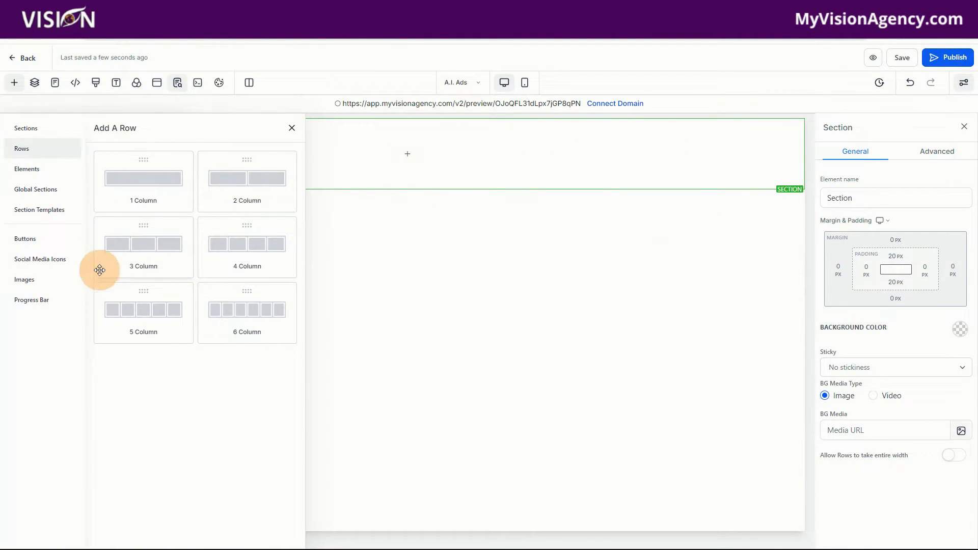
{"action": "left_click_drag", "start_coordinate": [131, 181], "coordinate": [426, 160]}
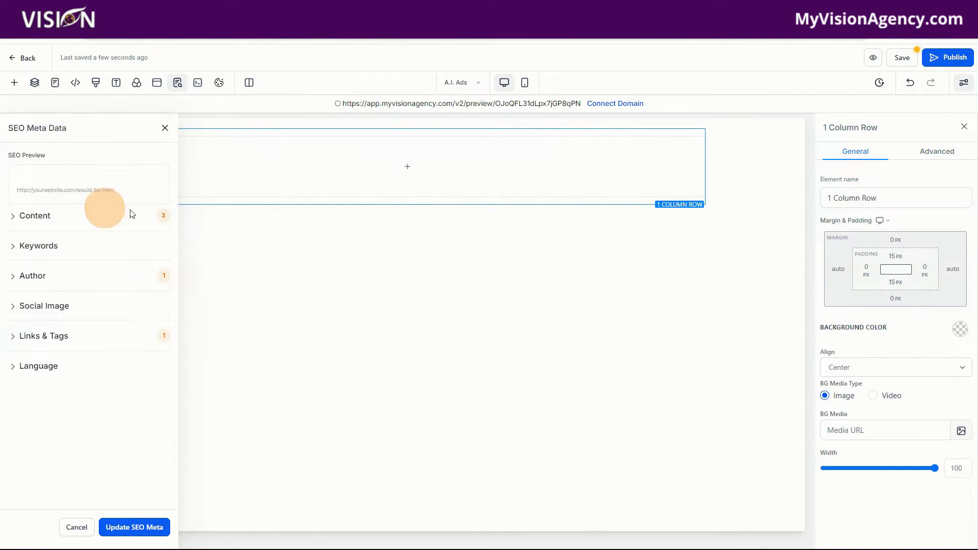
Place a form element in the one-column row and check the form picker for a form to use.
{"action": "left_click", "coordinate": [406, 168]}
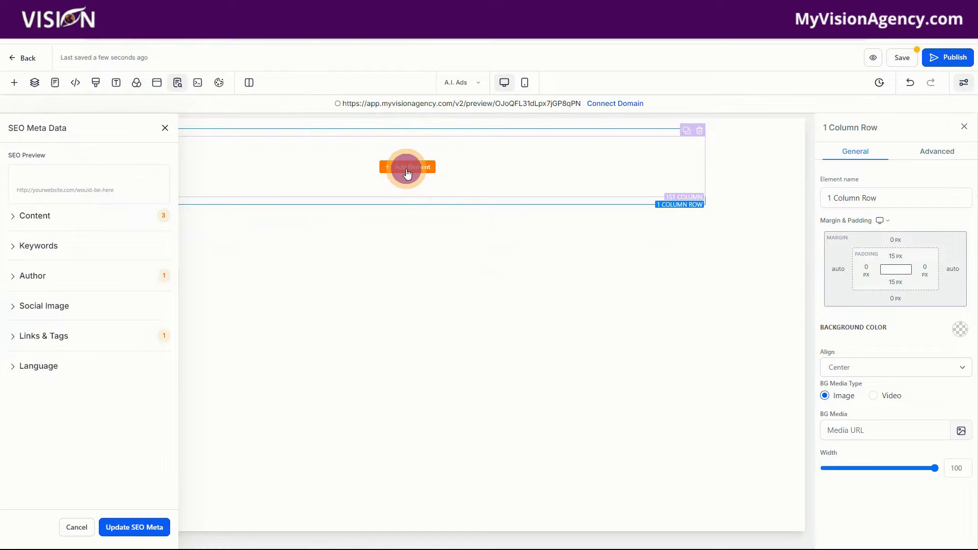
{"action": "left_click_drag", "start_coordinate": [191, 359], "coordinate": [430, 175]}
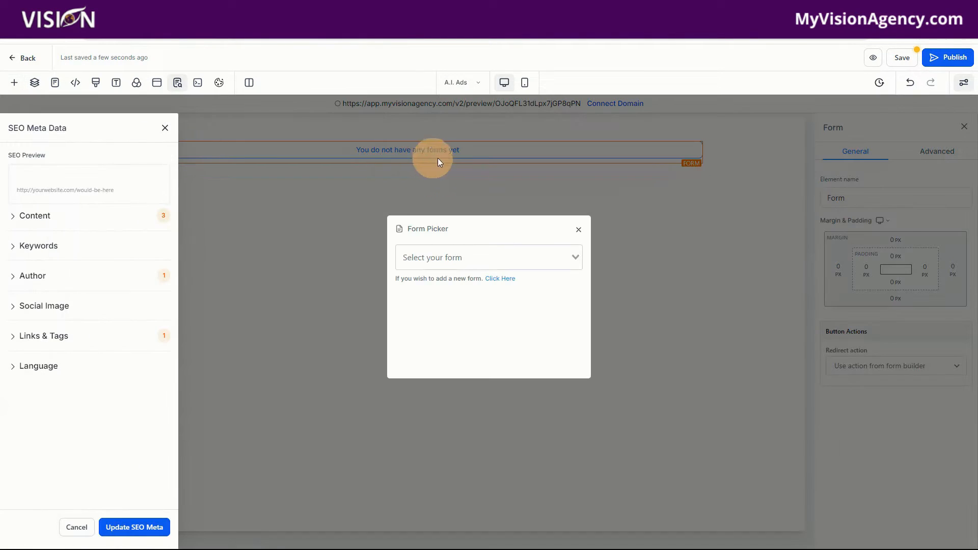
{"action": "left_click", "coordinate": [448, 255]}
{"action": "left_click", "coordinate": [462, 228]}
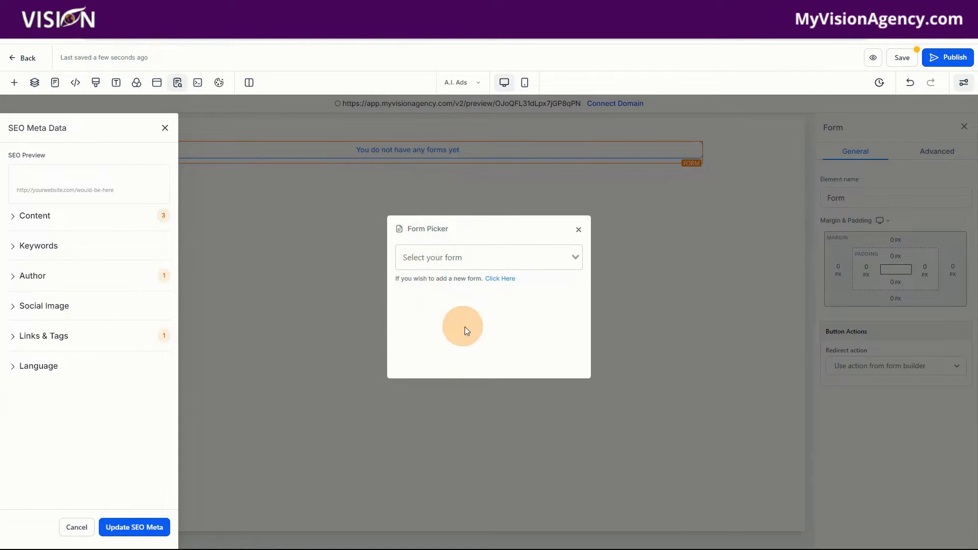
Create a new form from scratch and name it A.I. Ads.
{"action": "left_click", "coordinate": [499, 278]}
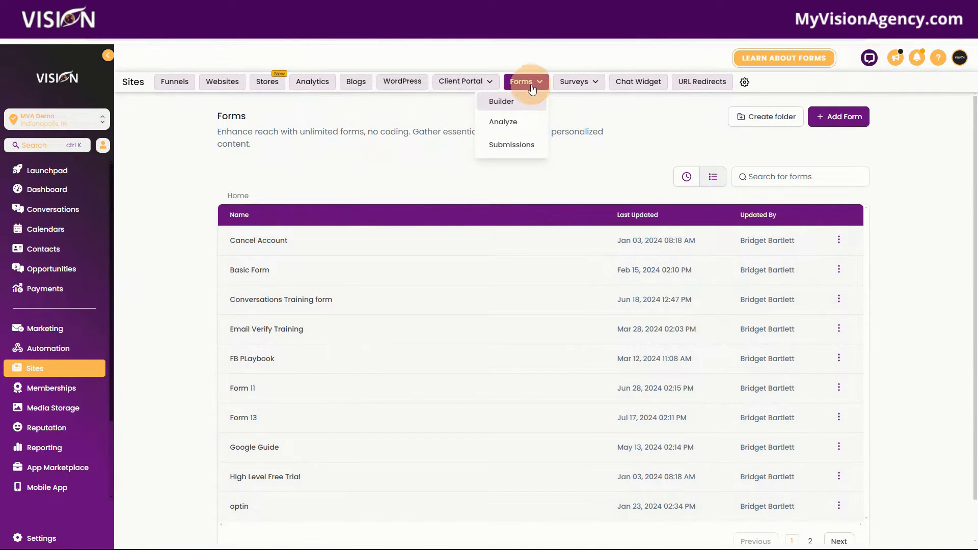
{"action": "left_click", "coordinate": [832, 119]}
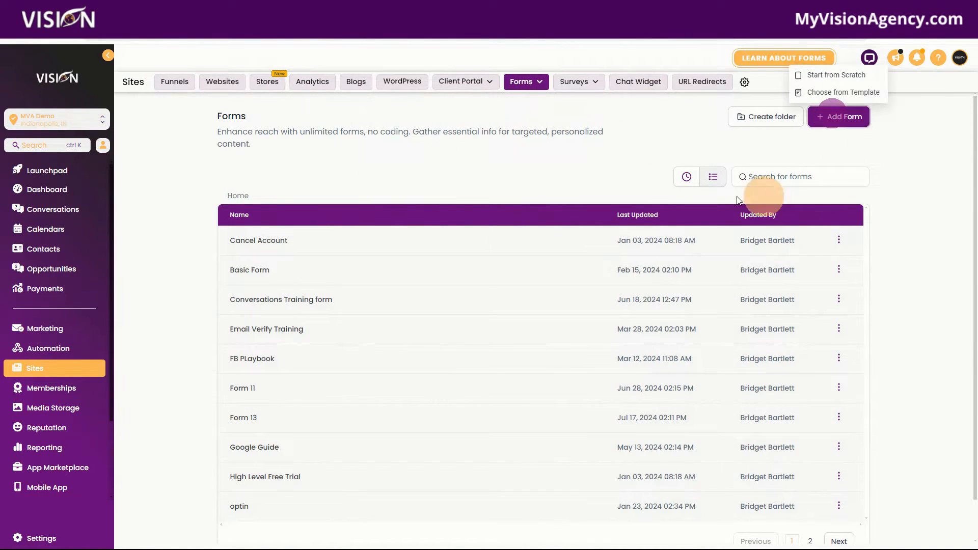
{"action": "left_click", "coordinate": [832, 76]}
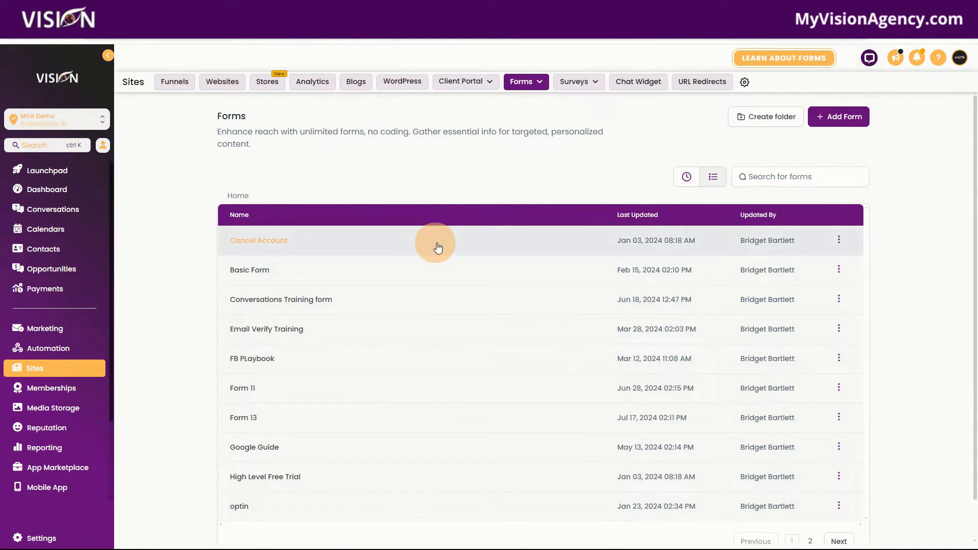
{"action": "left_click", "coordinate": [842, 117]}
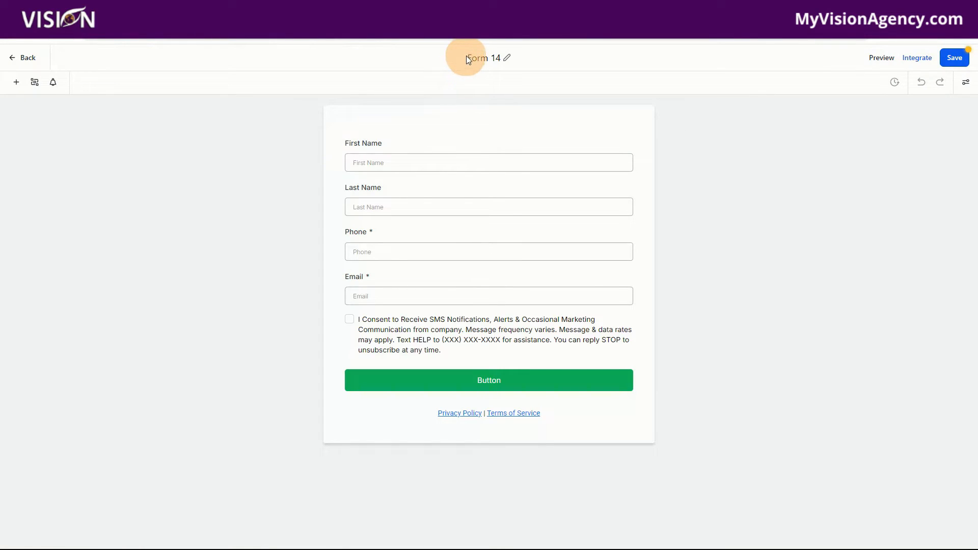
{"action": "left_click", "coordinate": [467, 58]}
{"action": "type", "text": "A.I. Ads"}
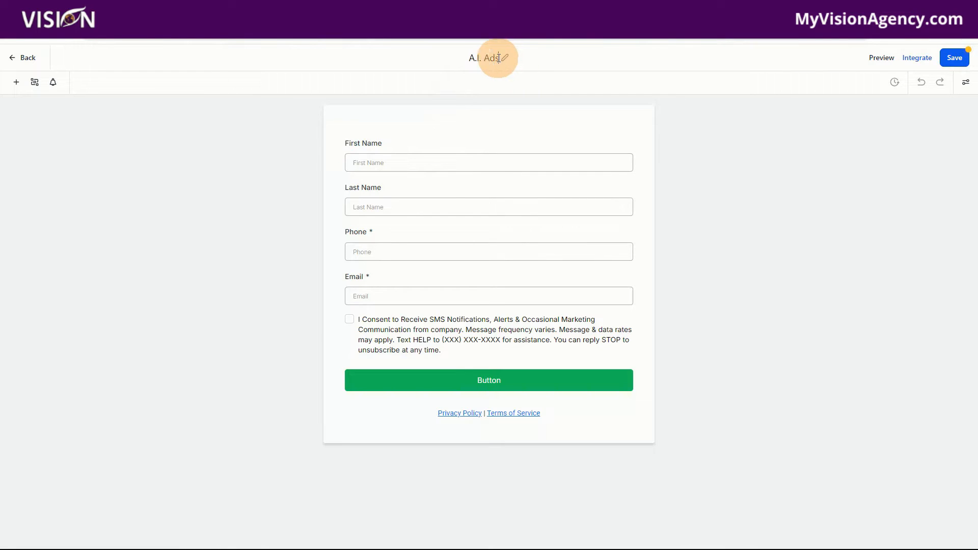
{"action": "key", "text": "Return"}
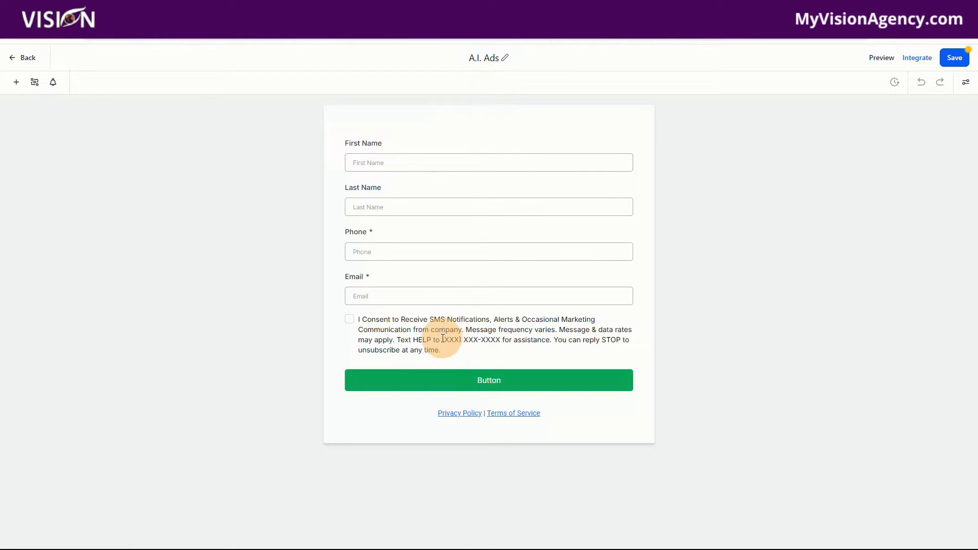
Remove the SMS consent checkbox and the Phone, Last Name and First Name fields from the form.
{"action": "left_click", "coordinate": [427, 332]}
{"action": "left_click", "coordinate": [632, 312]}
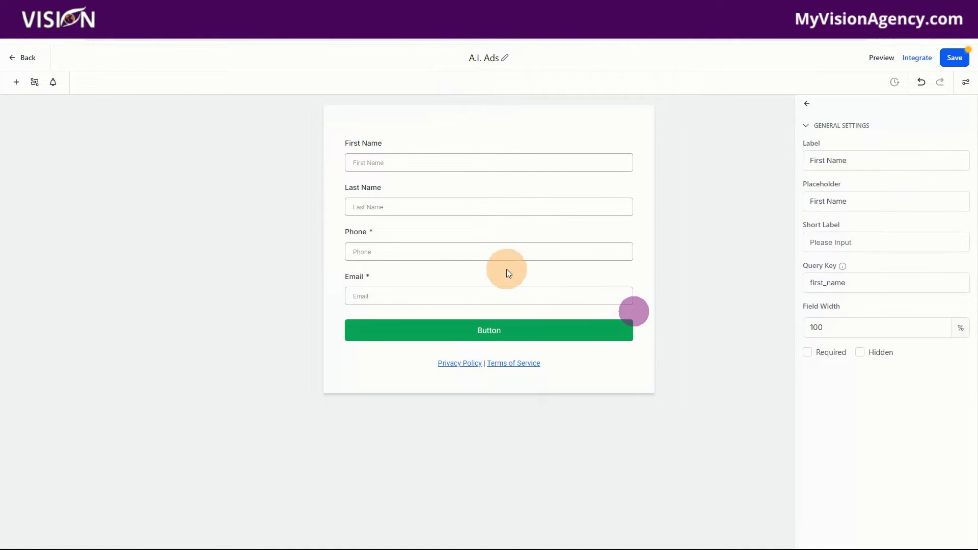
{"action": "left_click", "coordinate": [472, 248]}
{"action": "left_click", "coordinate": [632, 225]}
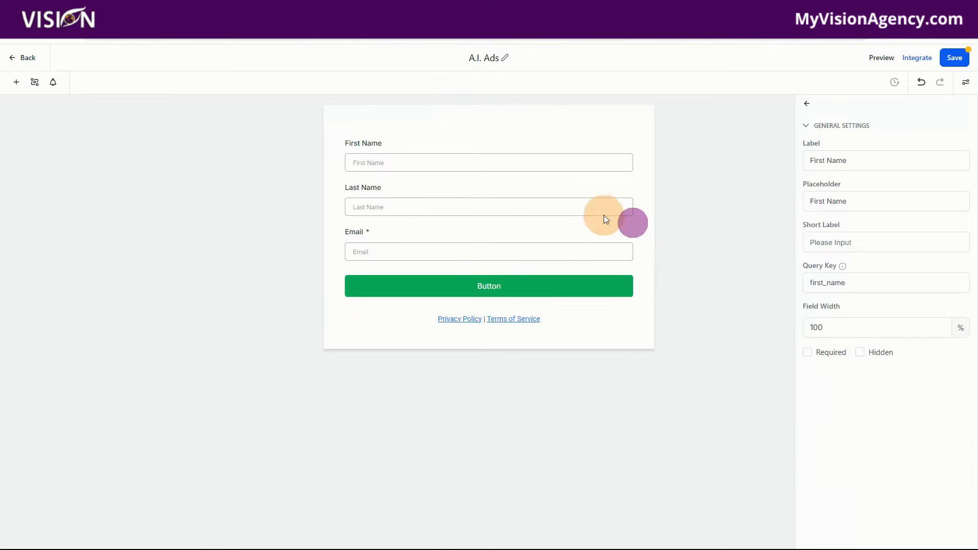
{"action": "left_click", "coordinate": [386, 193]}
{"action": "left_click", "coordinate": [632, 180]}
{"action": "left_click", "coordinate": [503, 155]}
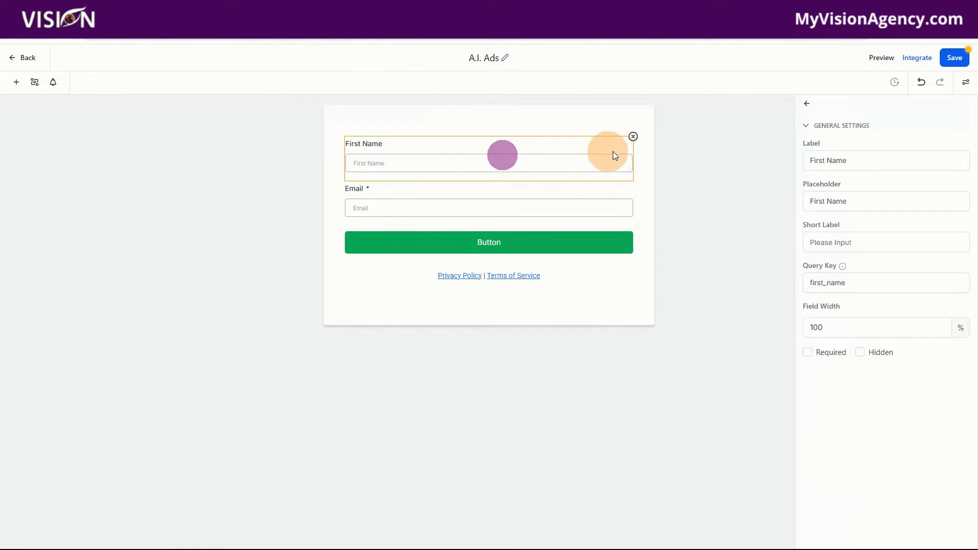
{"action": "left_click", "coordinate": [633, 137]}
Add a Full Name field above the Email field and make it required.
{"action": "left_click", "coordinate": [18, 84]}
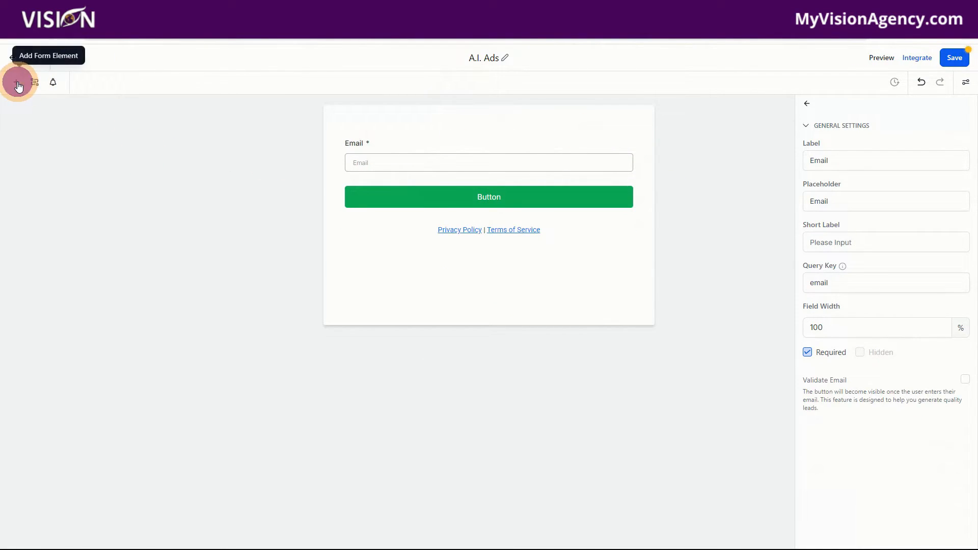
{"action": "left_click_drag", "start_coordinate": [34, 188], "coordinate": [432, 155]}
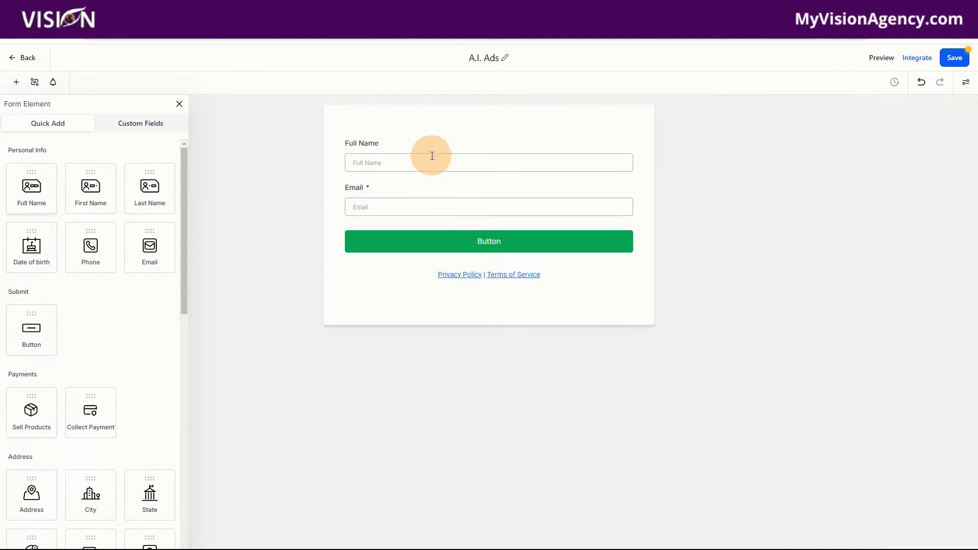
{"action": "left_click", "coordinate": [368, 148]}
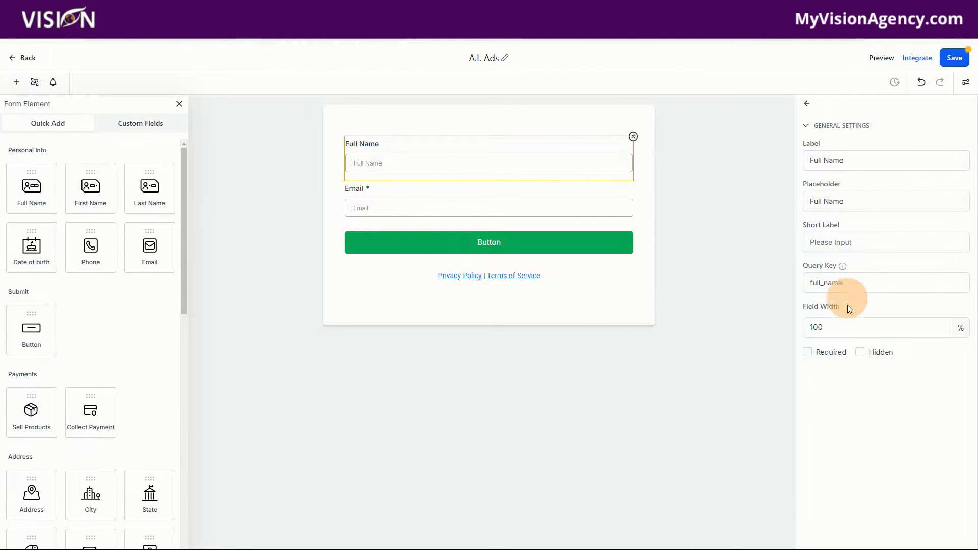
{"action": "left_click", "coordinate": [807, 351]}
Change the Email field's label to "Enter your ACCOUNT email address".
{"action": "left_click", "coordinate": [390, 194]}
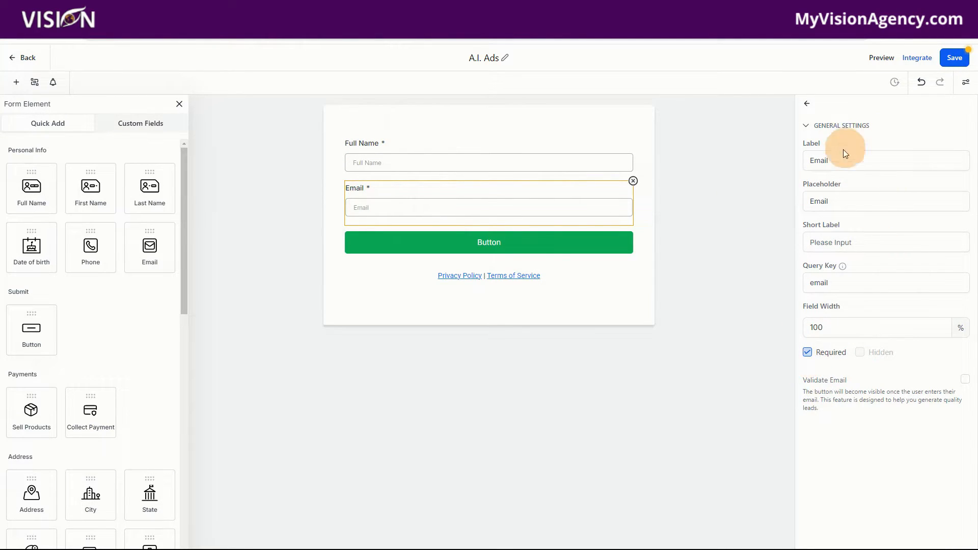
{"action": "left_click_drag", "start_coordinate": [836, 160], "coordinate": [765, 163]}
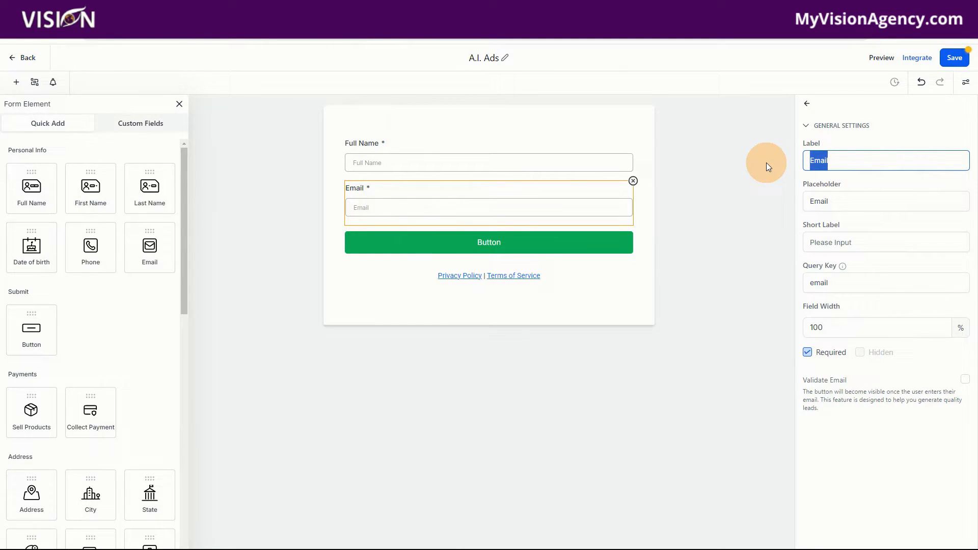
{"action": "type", "text": "Enter your A"}
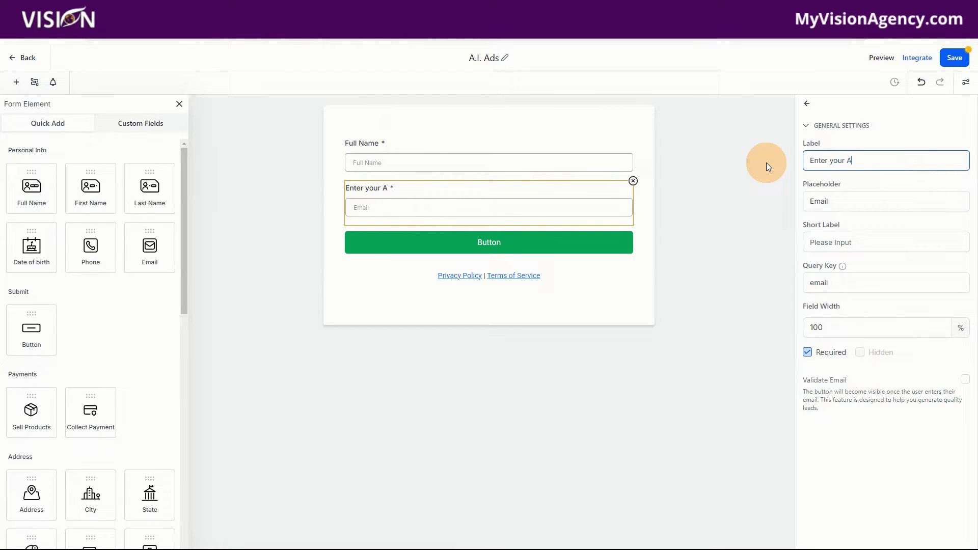
{"action": "type", "text": "CCOUNT email address"}
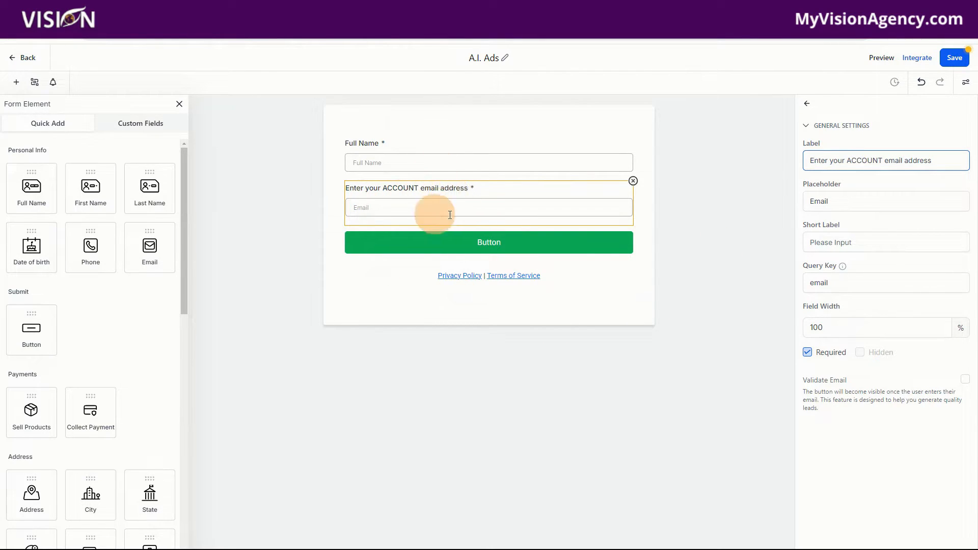
Set the form button's text to "Register" and its background color to black.
{"action": "left_click", "coordinate": [504, 243]}
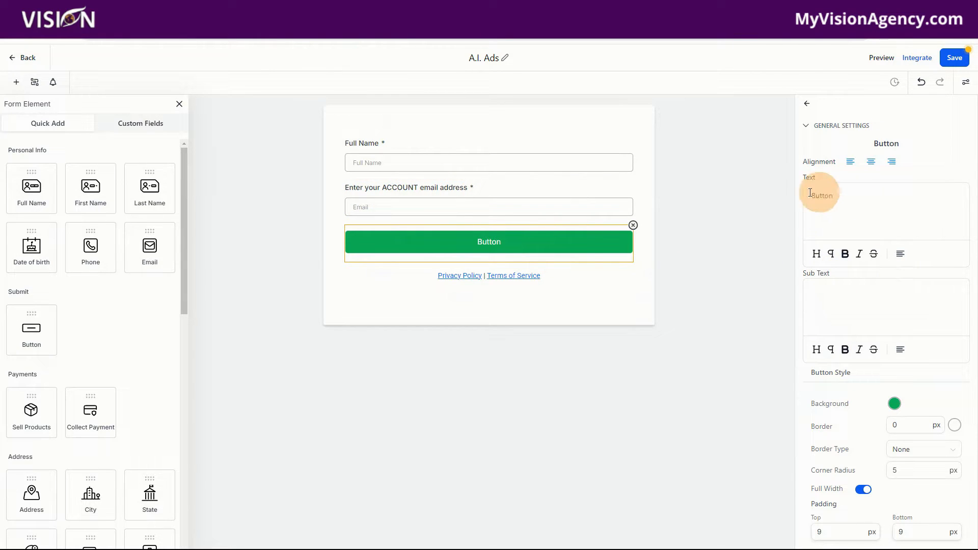
{"action": "left_click", "coordinate": [858, 197]}
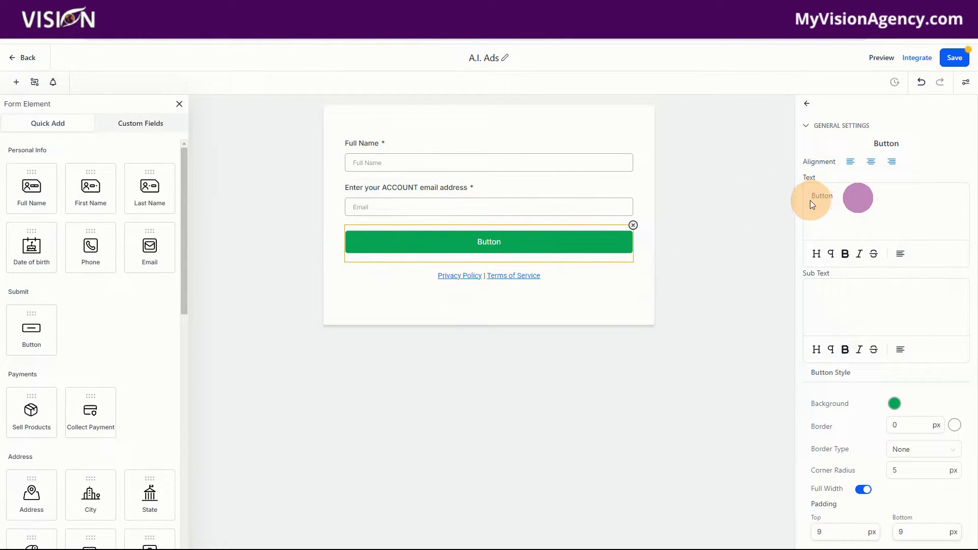
{"action": "mouse_move", "coordinate": [810, 195]}
{"action": "left_mouse_down"}
{"action": "mouse_move", "coordinate": [854, 195]}
{"action": "mouse_move", "coordinate": [805, 194]}
{"action": "left_mouse_up"}
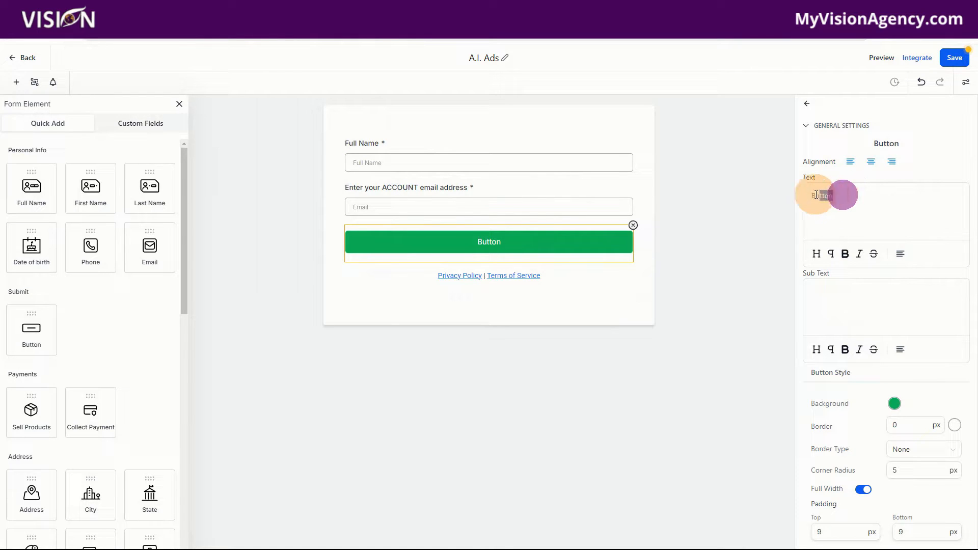
{"action": "type", "text": "Re"}
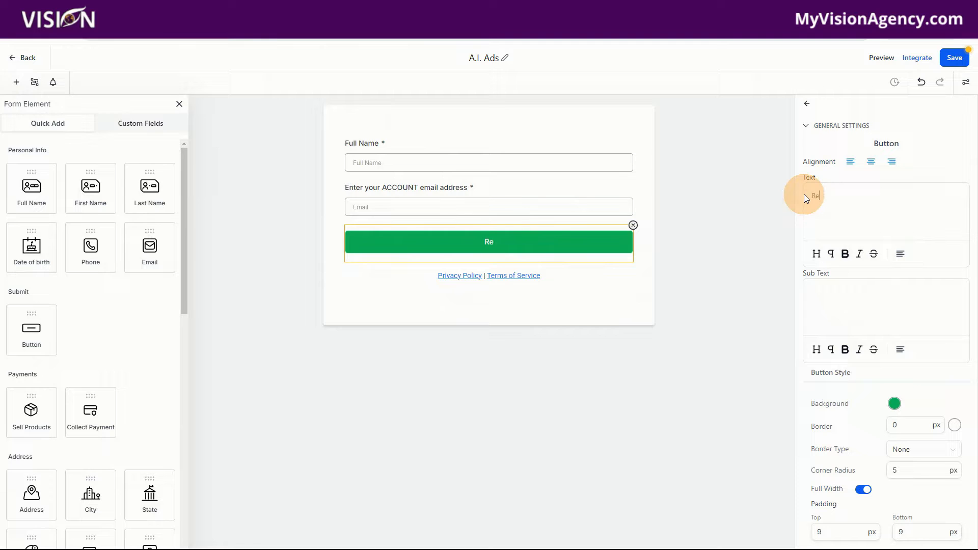
{"action": "type", "text": "gister"}
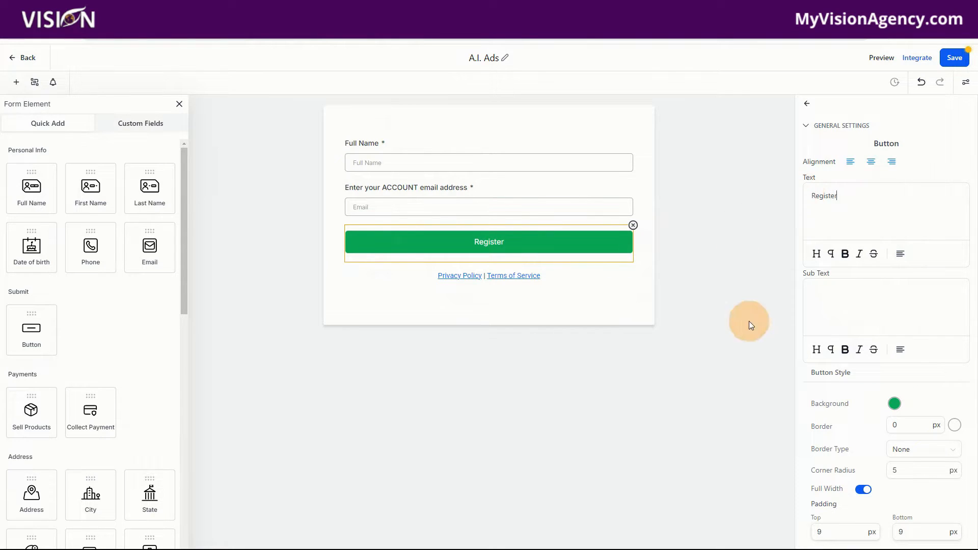
{"action": "left_click", "coordinate": [894, 403]}
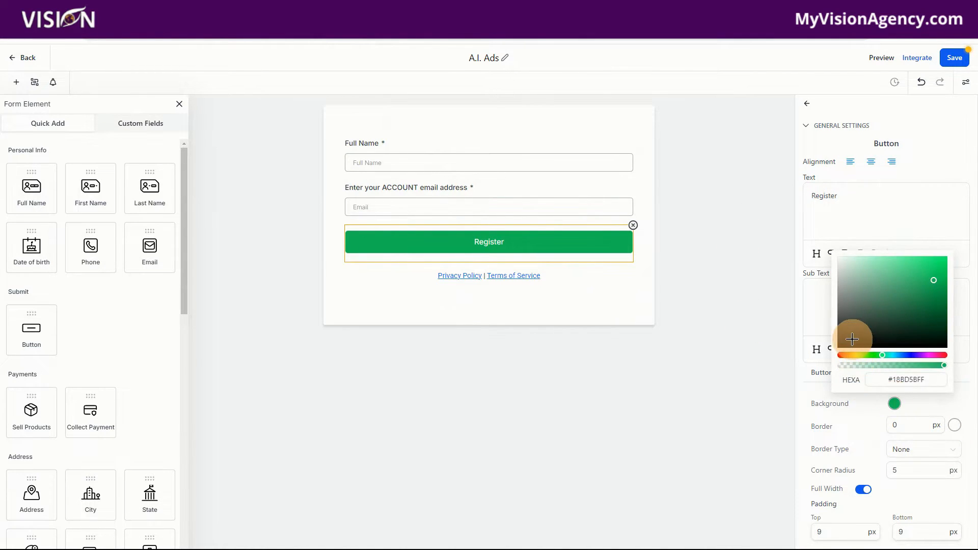
{"action": "left_click_drag", "start_coordinate": [851, 338], "coordinate": [829, 350]}
{"action": "left_click", "coordinate": [964, 387]}
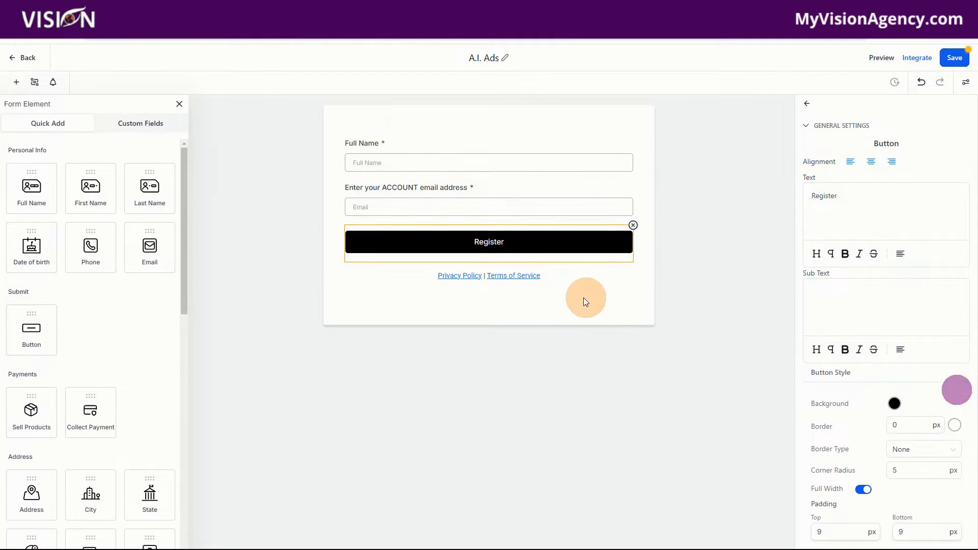
Remove the Privacy Policy and Terms of Service links from below the Register button and save the form.
{"action": "left_click", "coordinate": [564, 277]}
{"action": "left_click", "coordinate": [632, 262]}
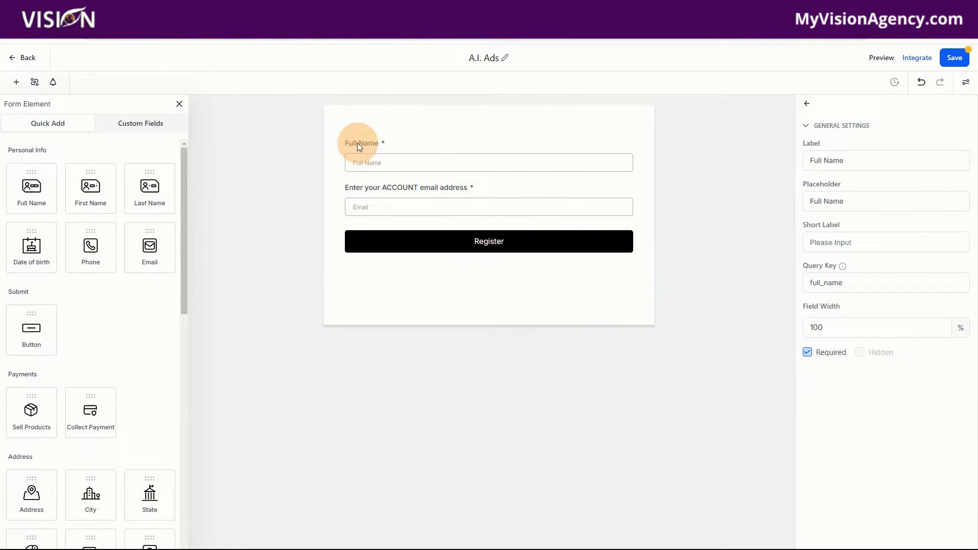
{"action": "left_click", "coordinate": [952, 58]}
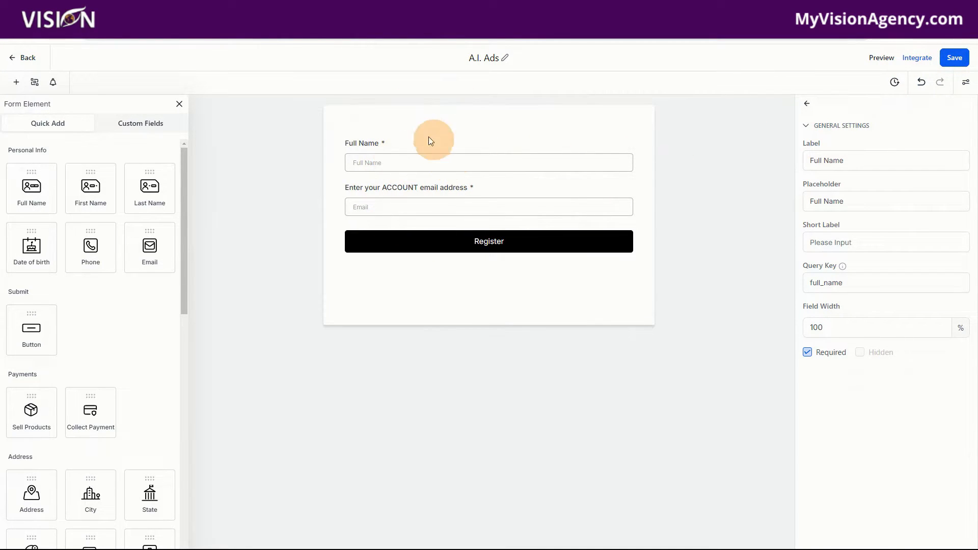
Set the form's on-submit action to Open URL, leave the URL blank, and save the form.
{"action": "left_click", "coordinate": [965, 82]}
{"action": "left_click", "coordinate": [945, 126]}
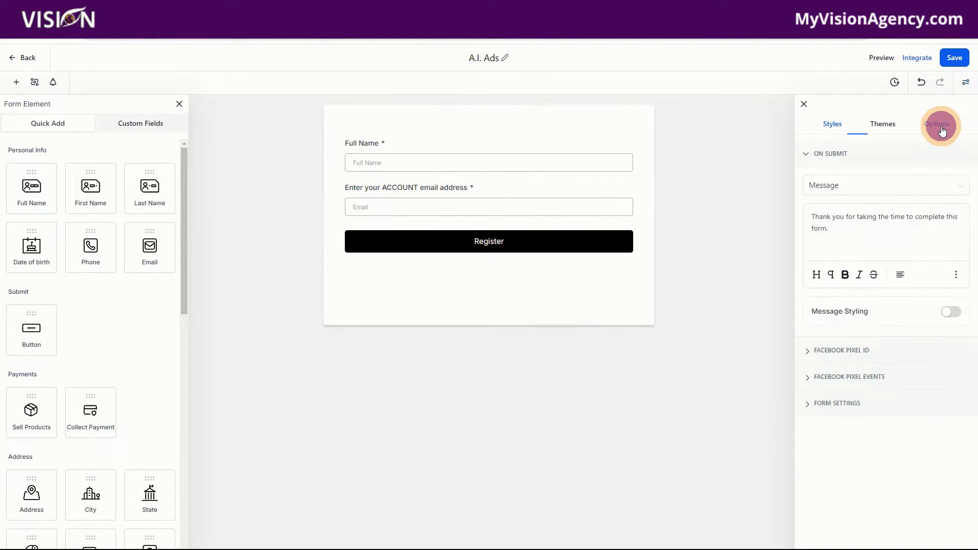
{"action": "left_click", "coordinate": [833, 189]}
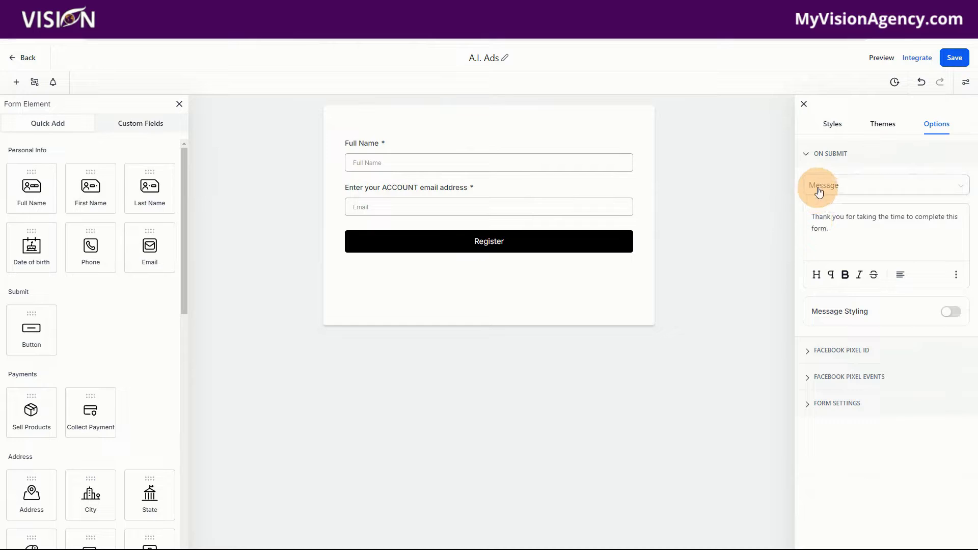
{"action": "left_click", "coordinate": [819, 188]}
{"action": "left_click", "coordinate": [825, 202]}
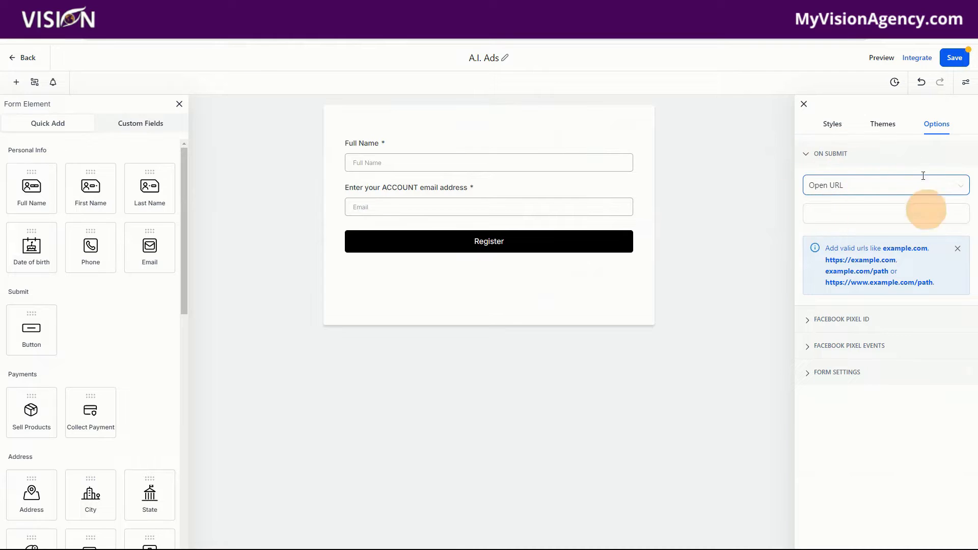
{"action": "left_click", "coordinate": [869, 219]}
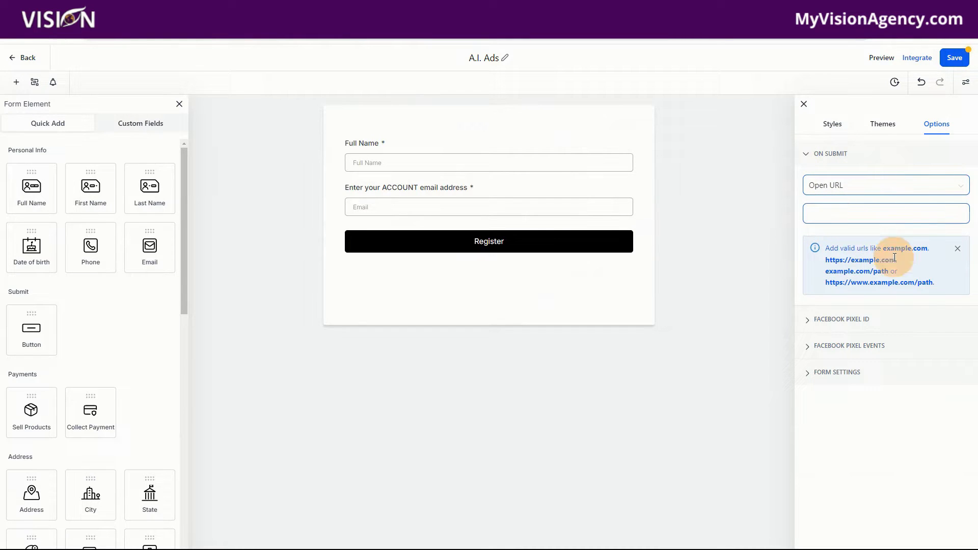
{"action": "left_click", "coordinate": [964, 58]}
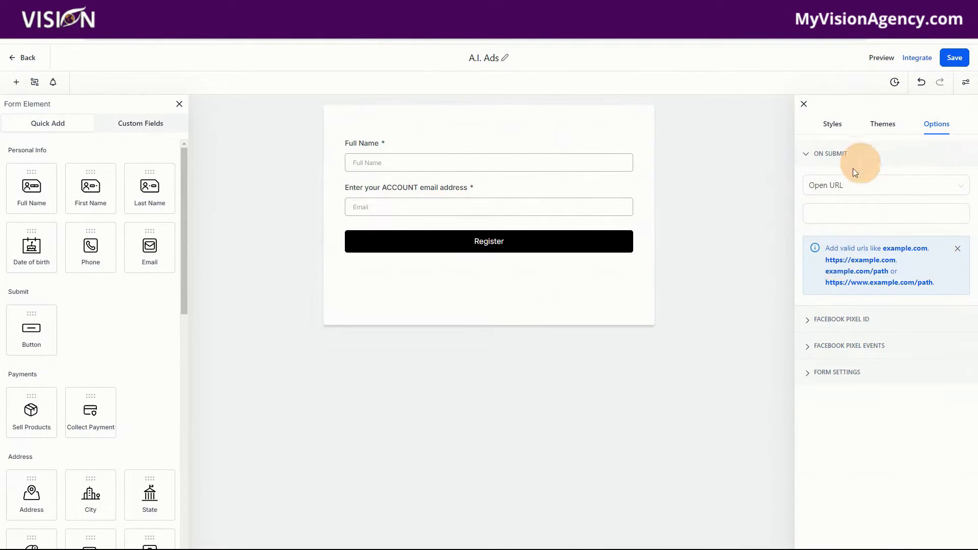
{"action": "left_click", "coordinate": [837, 220]}
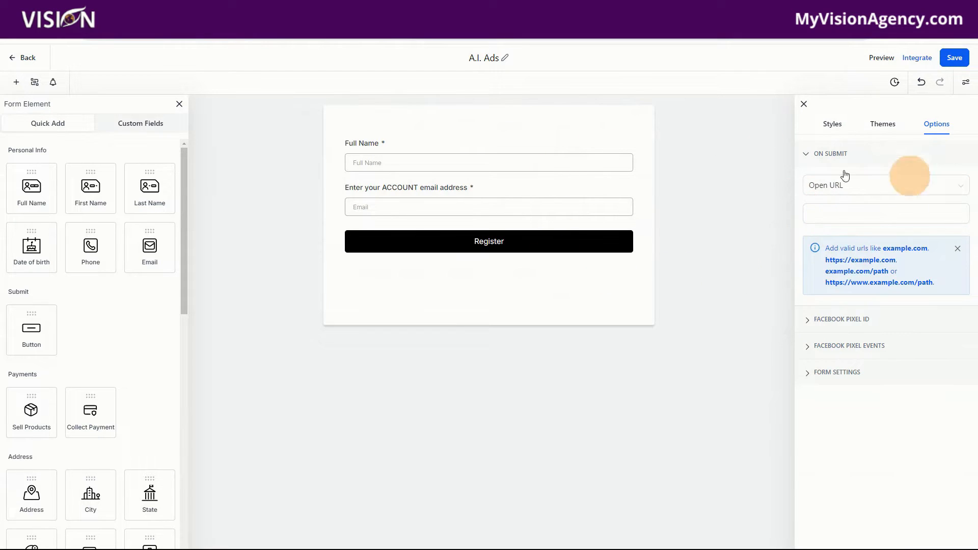
Return to the A.I. Ads funnel page editor and reload it, discarding the unsaved changes.
{"action": "left_click", "coordinate": [31, 62]}
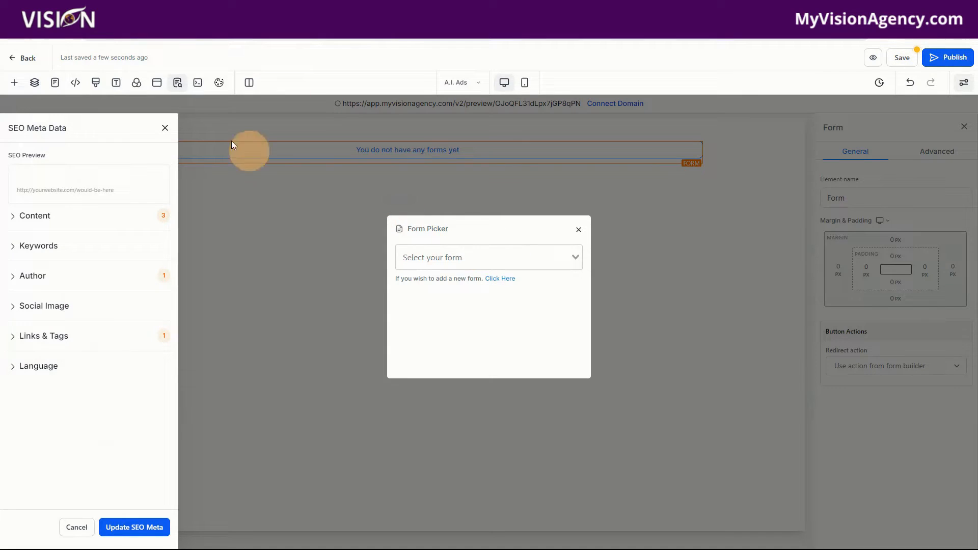
{"action": "key", "text": "F5"}
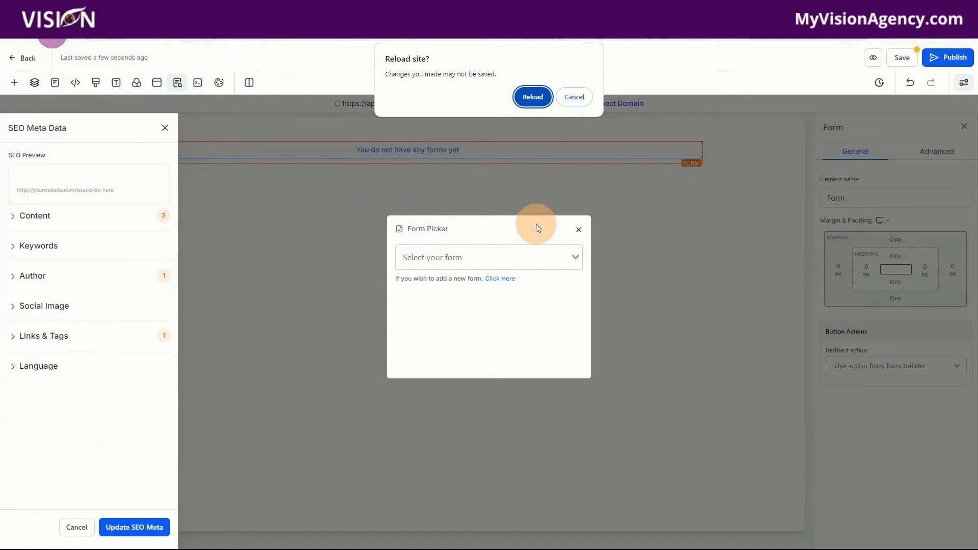
{"action": "left_click", "coordinate": [534, 96]}
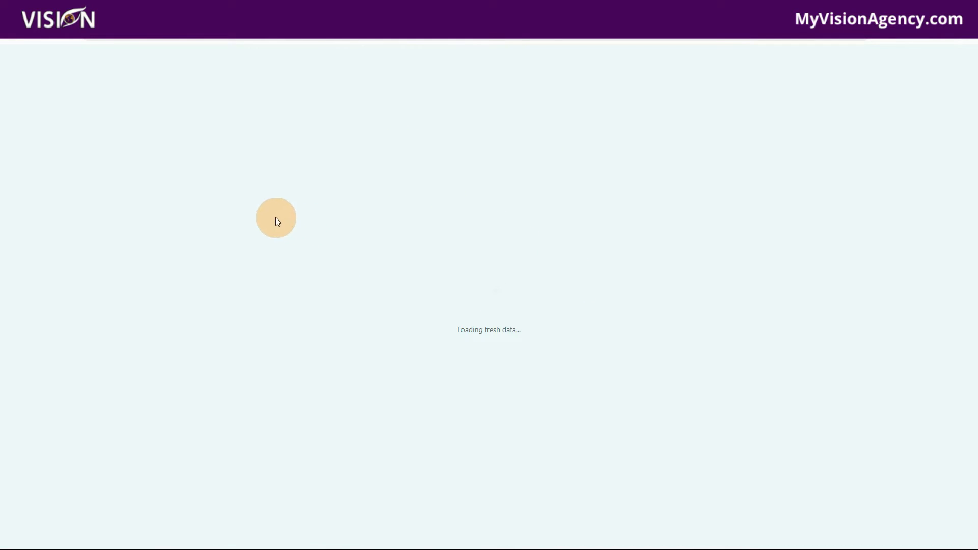
Add a one-column row to the empty section and place a form element in it using the A.I. Ads form.
{"action": "left_click", "coordinate": [410, 153]}
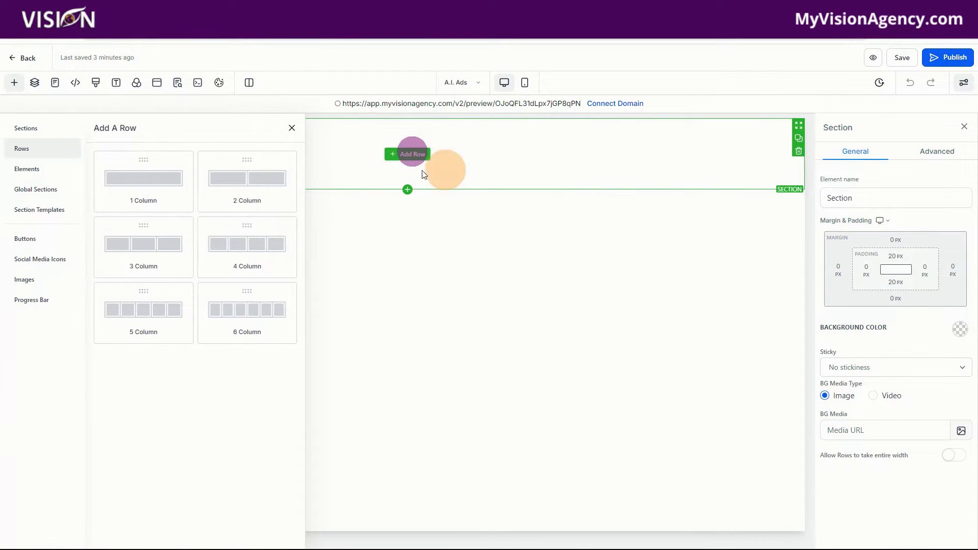
{"action": "left_click_drag", "start_coordinate": [125, 186], "coordinate": [423, 169]}
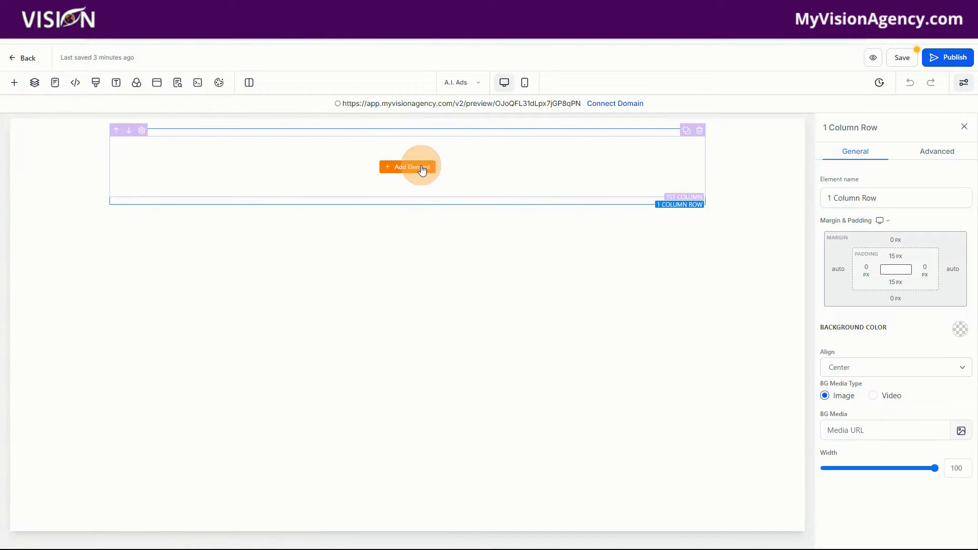
{"action": "left_click", "coordinate": [420, 176]}
{"action": "left_click", "coordinate": [190, 366]}
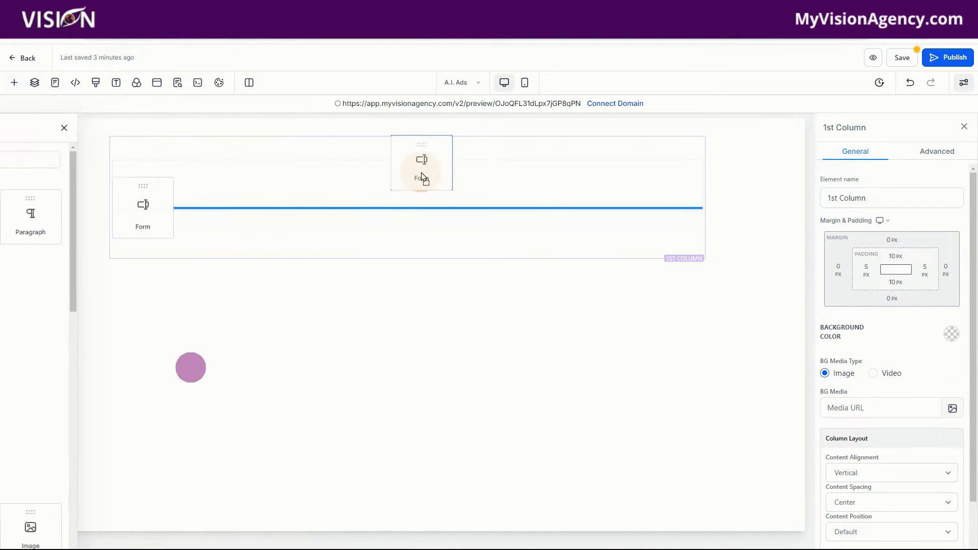
{"action": "left_click", "coordinate": [407, 150]}
{"action": "left_click", "coordinate": [452, 255]}
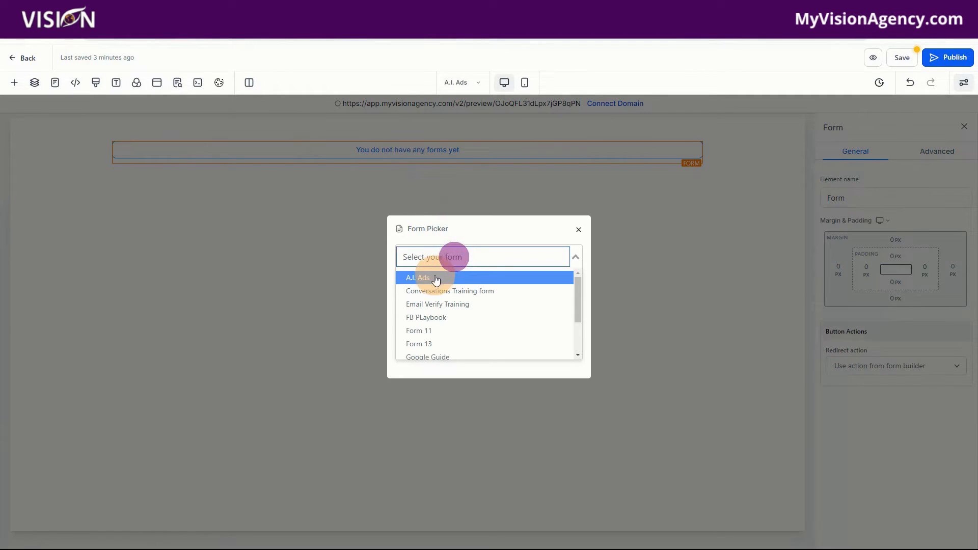
{"action": "left_click", "coordinate": [431, 275]}
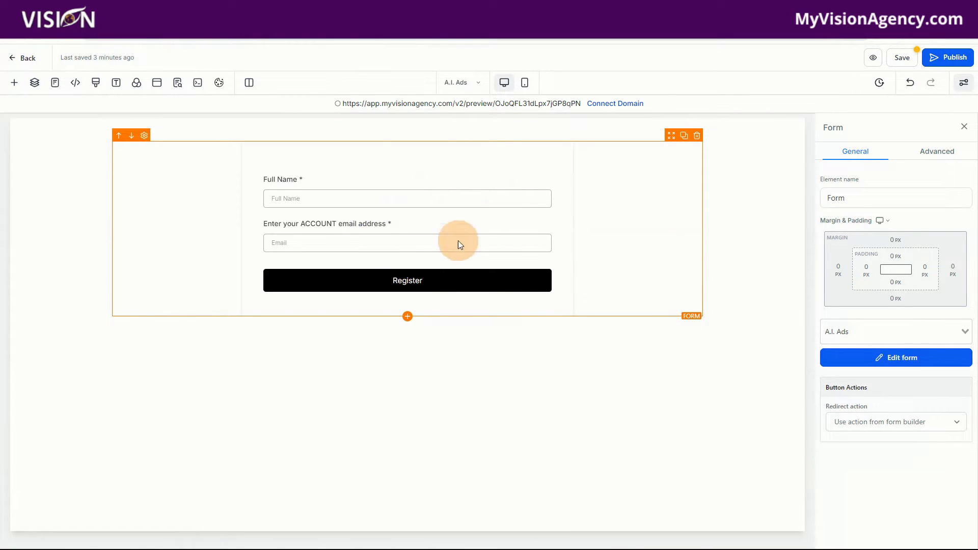
Set the form's redirect action to Go to website Url with the client invite link copied from the ads platform, and save the page.
{"action": "left_click", "coordinate": [857, 424]}
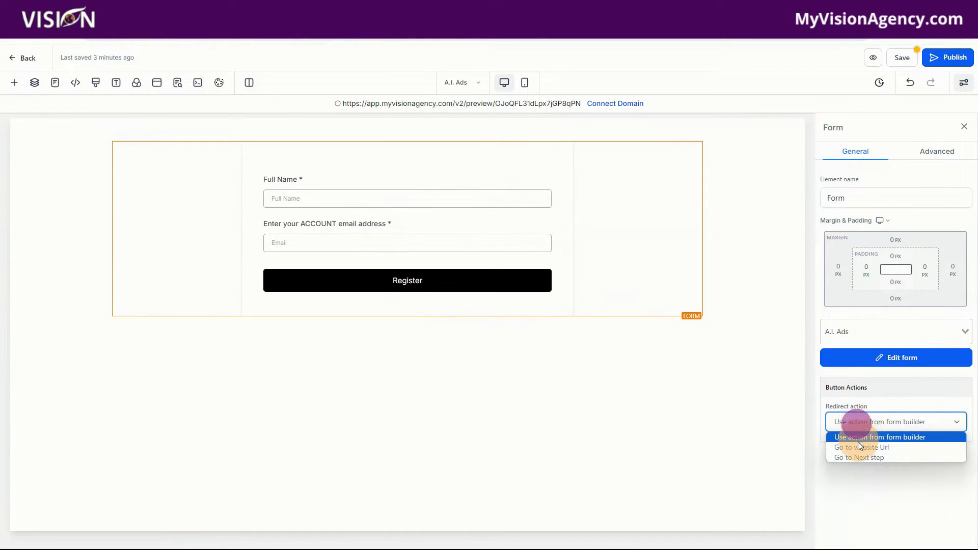
{"action": "left_click", "coordinate": [855, 445]}
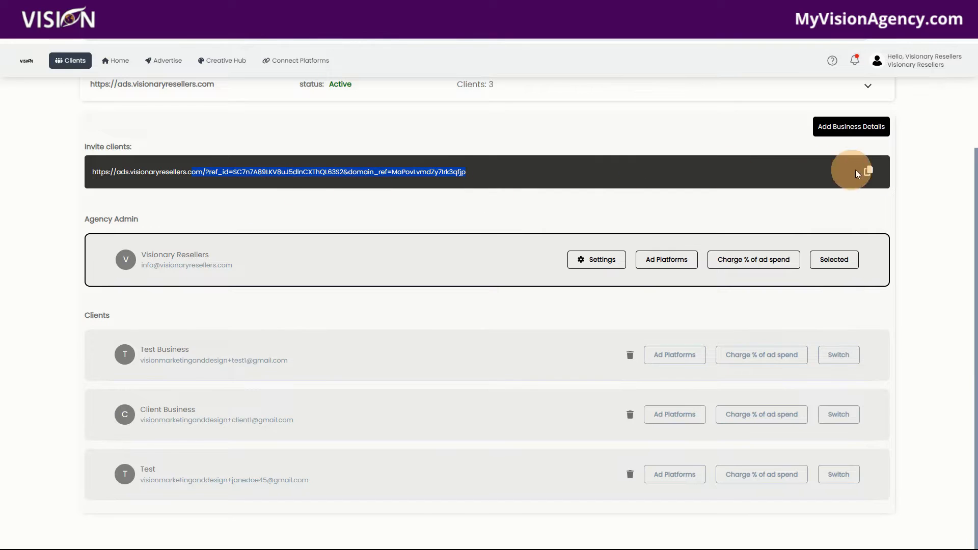
{"action": "left_click", "coordinate": [867, 171]}
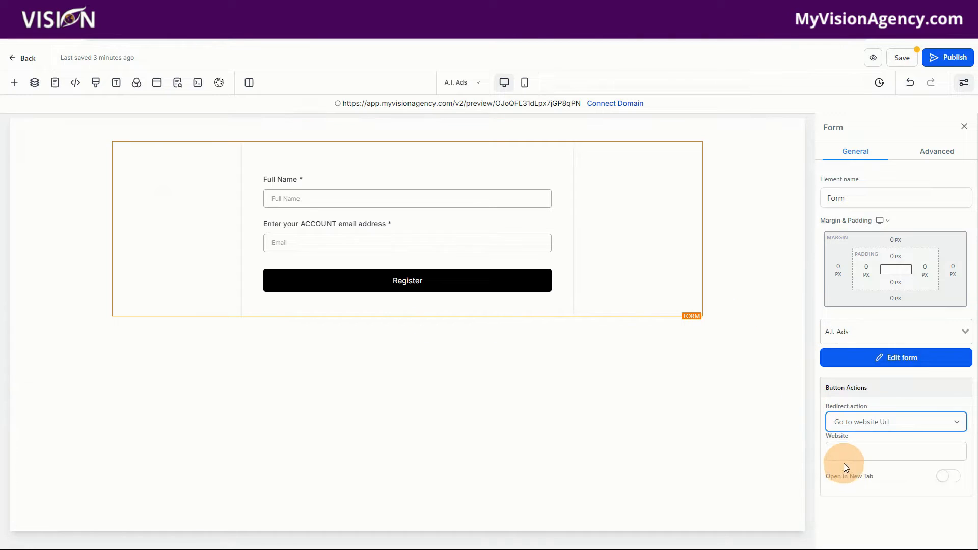
{"action": "left_click", "coordinate": [843, 453]}
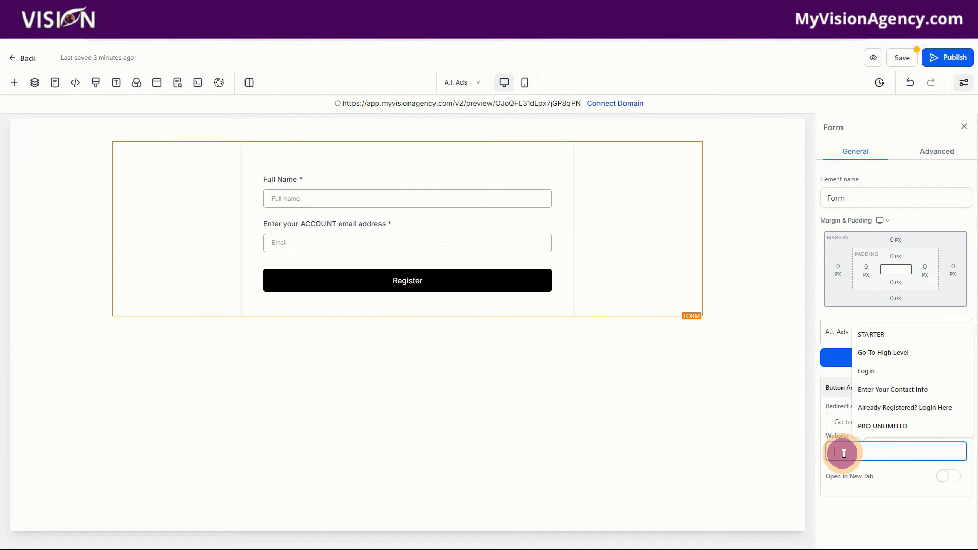
{"action": "key", "text": "ctrl+v"}
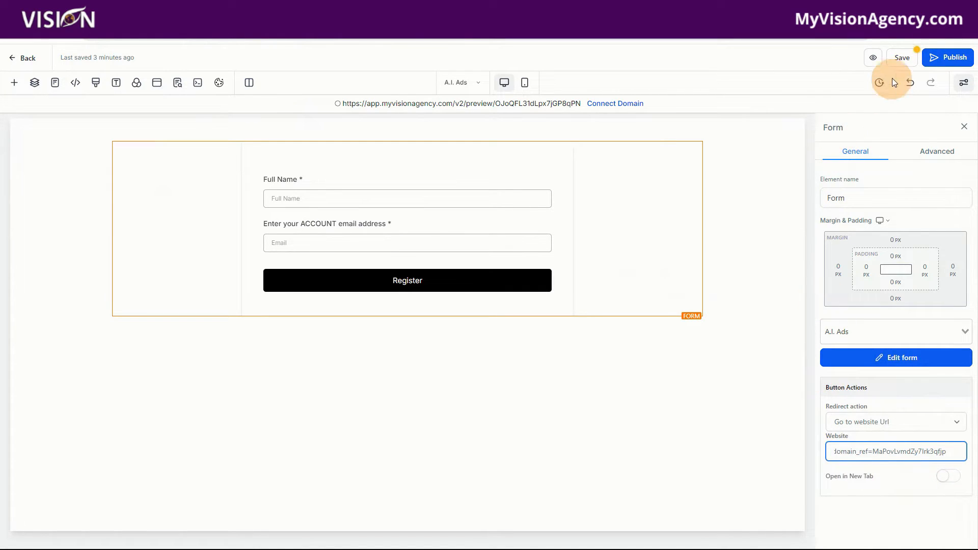
{"action": "left_click", "coordinate": [902, 57]}
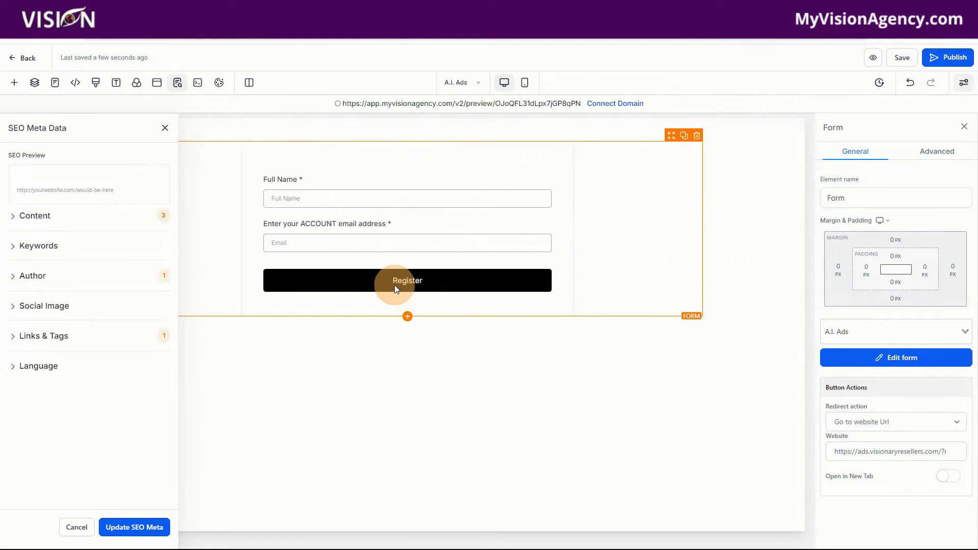
Load the copied client invite link in a new incognito window.
{"action": "left_click", "coordinate": [967, 39]}
{"action": "left_click", "coordinate": [852, 81]}
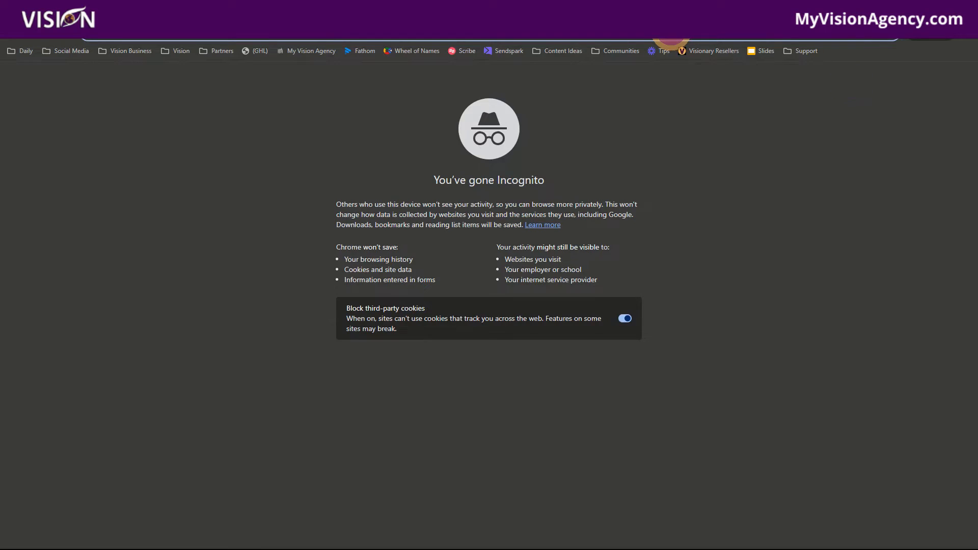
{"action": "key", "text": "ctrl+v"}
{"action": "key", "text": "Return"}
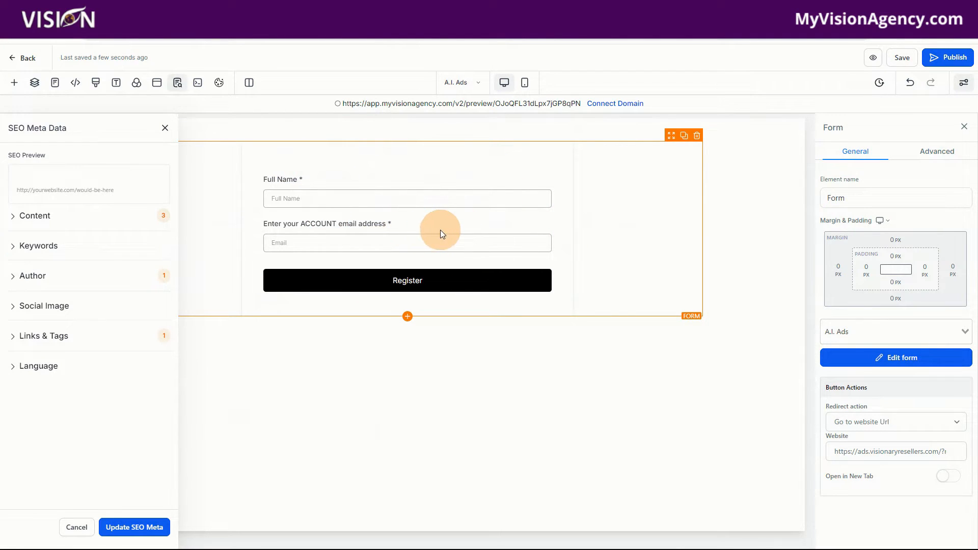
Add a two-column row beneath the registration form.
{"action": "left_click", "coordinate": [408, 317]}
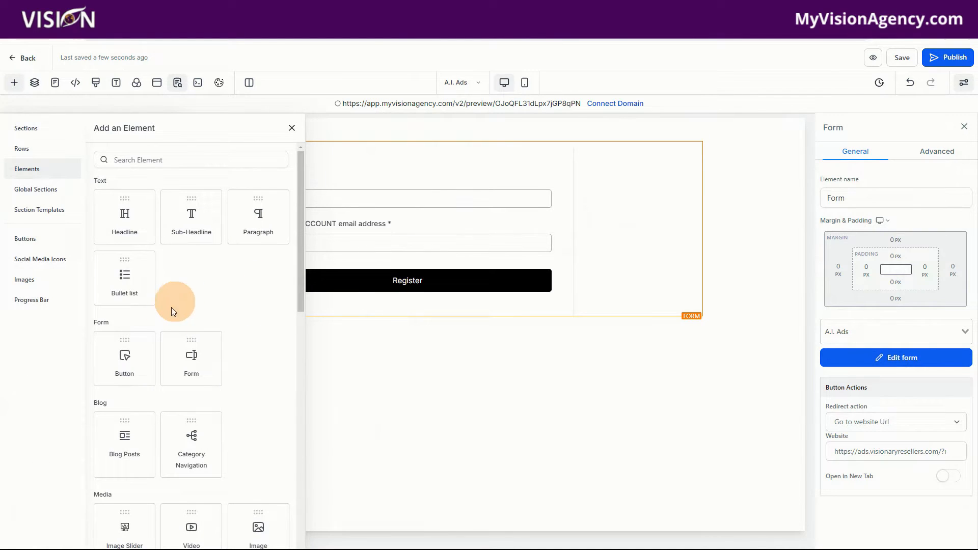
{"action": "left_click_drag", "start_coordinate": [125, 362], "coordinate": [422, 327]}
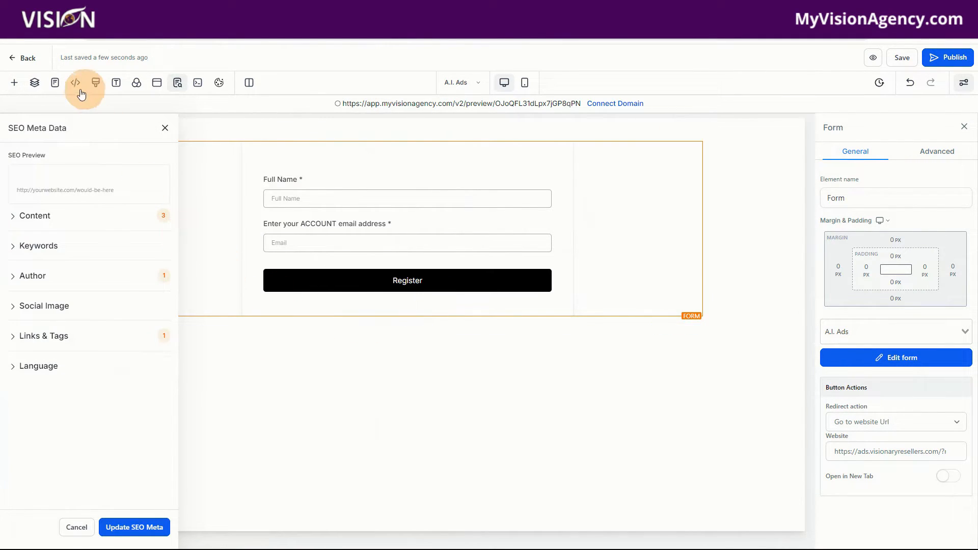
{"action": "left_click", "coordinate": [14, 83]}
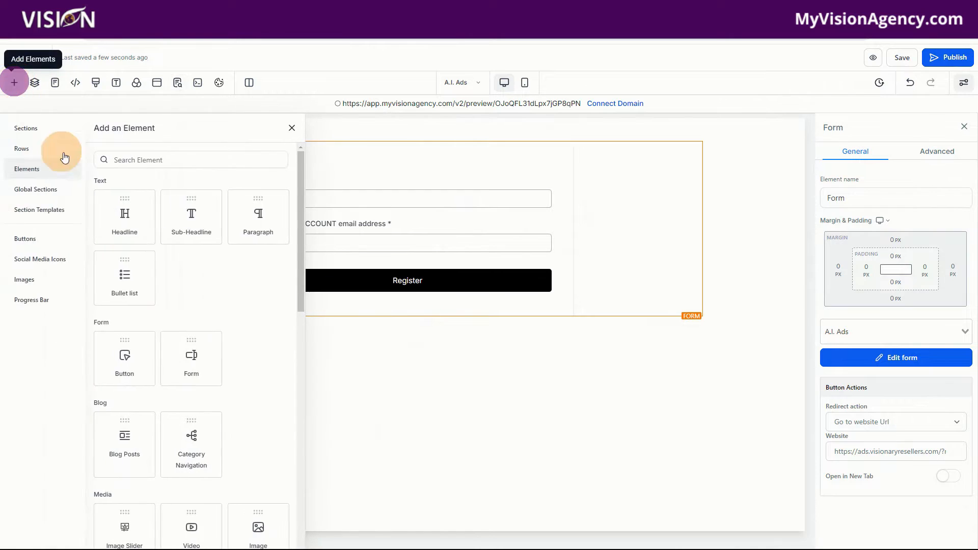
{"action": "left_click", "coordinate": [18, 148]}
{"action": "left_click_drag", "start_coordinate": [245, 185], "coordinate": [476, 325]}
Find the button element and place it in the second column of the new row.
{"action": "left_click", "coordinate": [557, 368]}
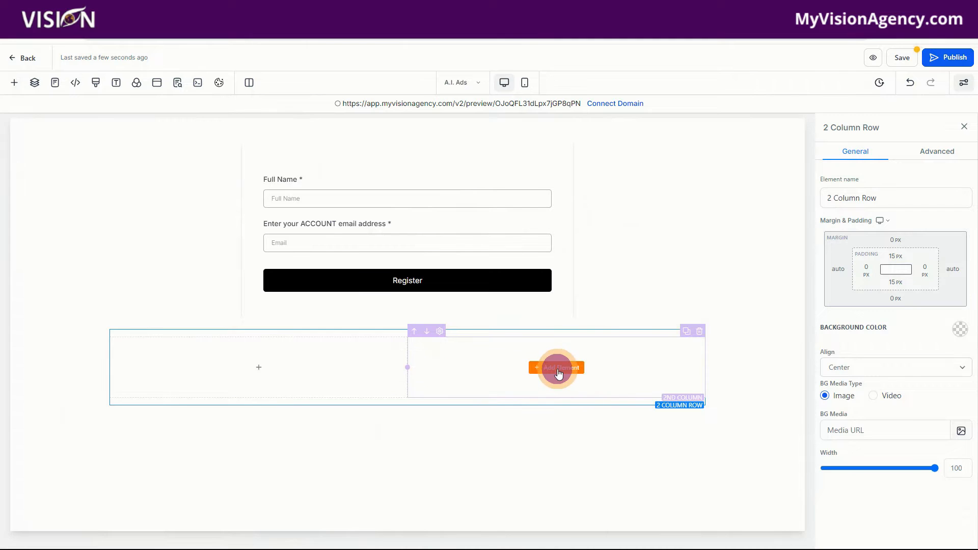
{"action": "scroll", "coordinate": [239, 411], "scroll_direction": "down", "scroll_amount": 3}
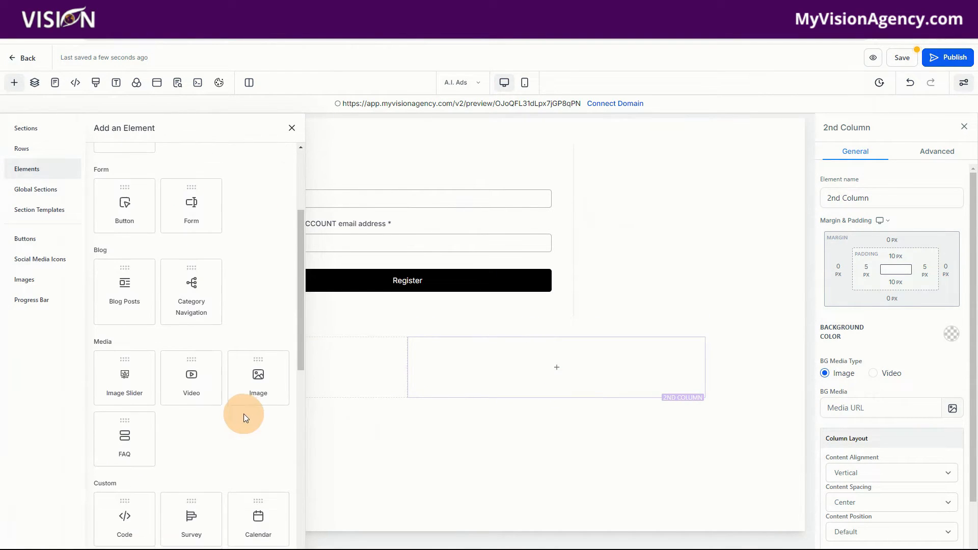
{"action": "scroll", "coordinate": [161, 459], "scroll_direction": "down", "scroll_amount": 6}
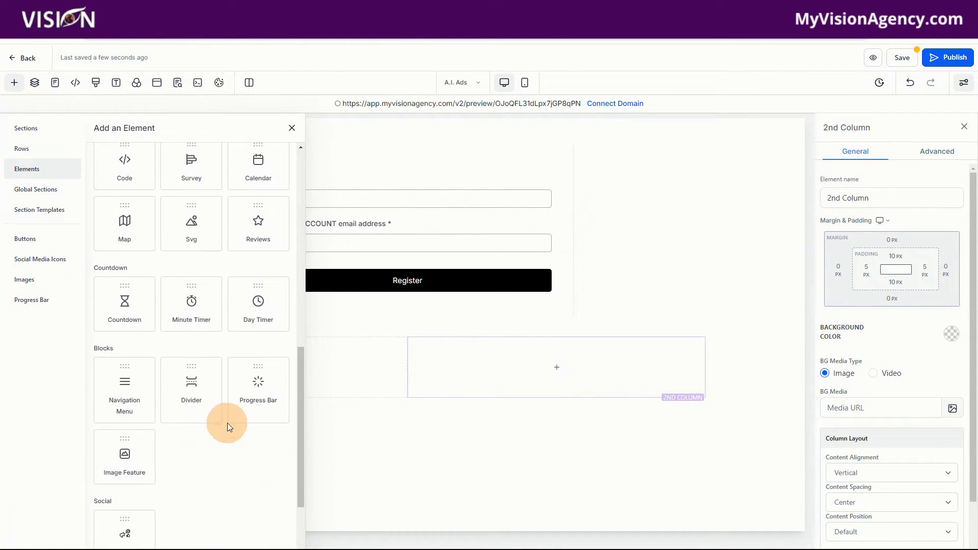
{"action": "scroll", "coordinate": [206, 432], "scroll_direction": "down", "scroll_amount": 2}
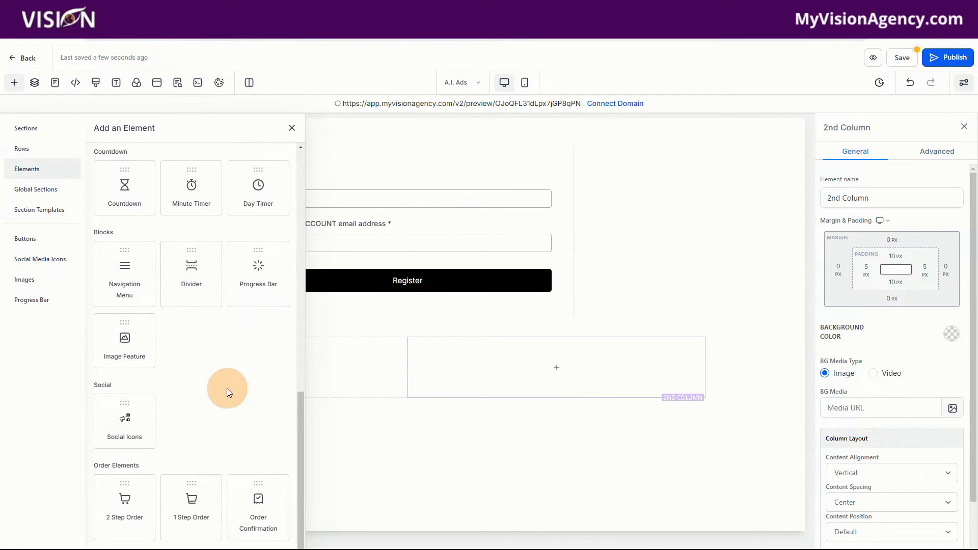
{"action": "scroll", "coordinate": [212, 376], "scroll_direction": "up", "scroll_amount": 10}
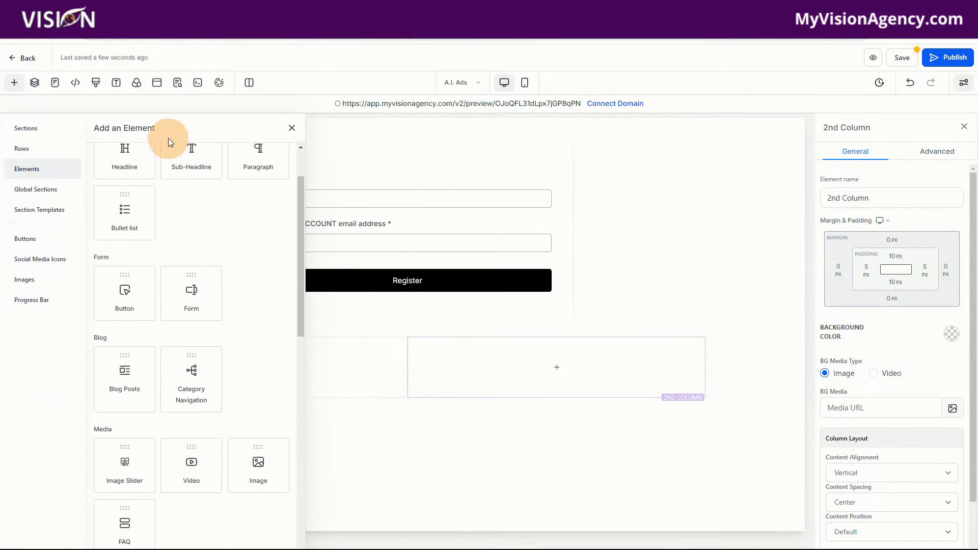
{"action": "left_click", "coordinate": [159, 161]}
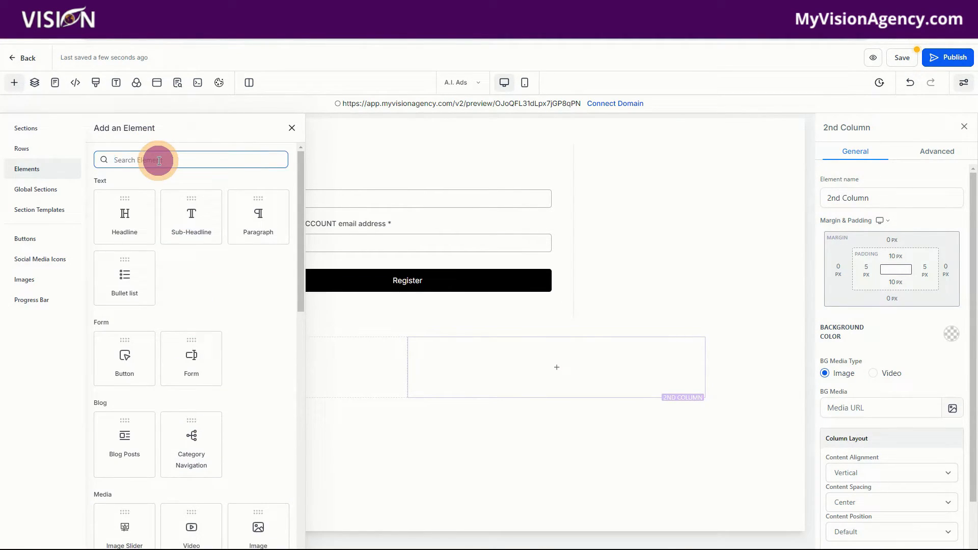
{"action": "type", "text": "button"}
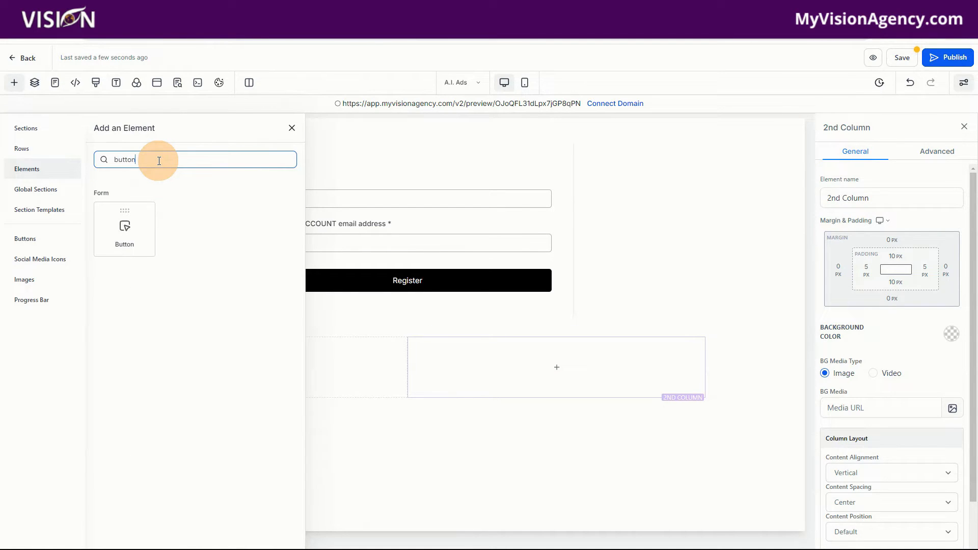
{"action": "left_click_drag", "start_coordinate": [118, 223], "coordinate": [599, 408]}
Clear the element search and place a sub-headline in the first column of the two-column row.
{"action": "left_click", "coordinate": [253, 365]}
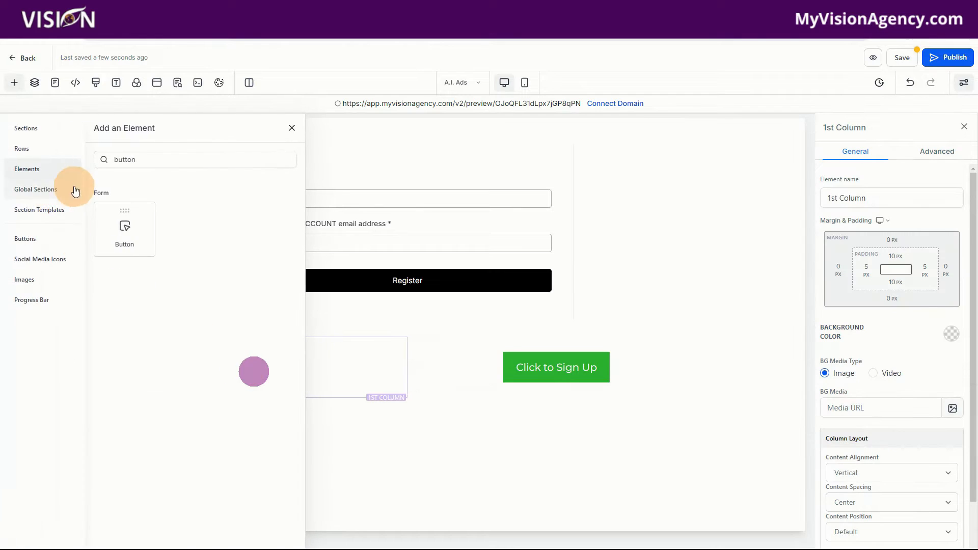
{"action": "left_click_drag", "start_coordinate": [161, 159], "coordinate": [87, 163]}
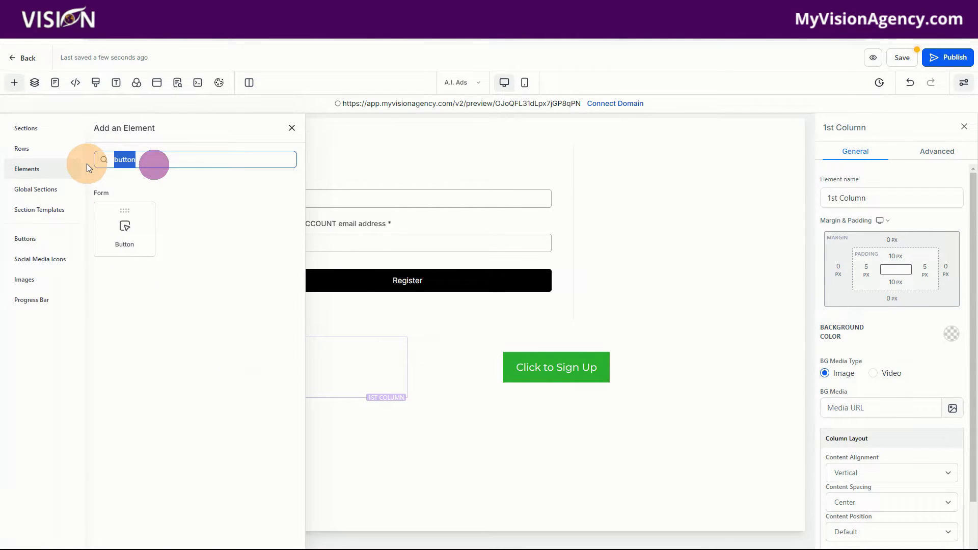
{"action": "key", "text": "BackSpace"}
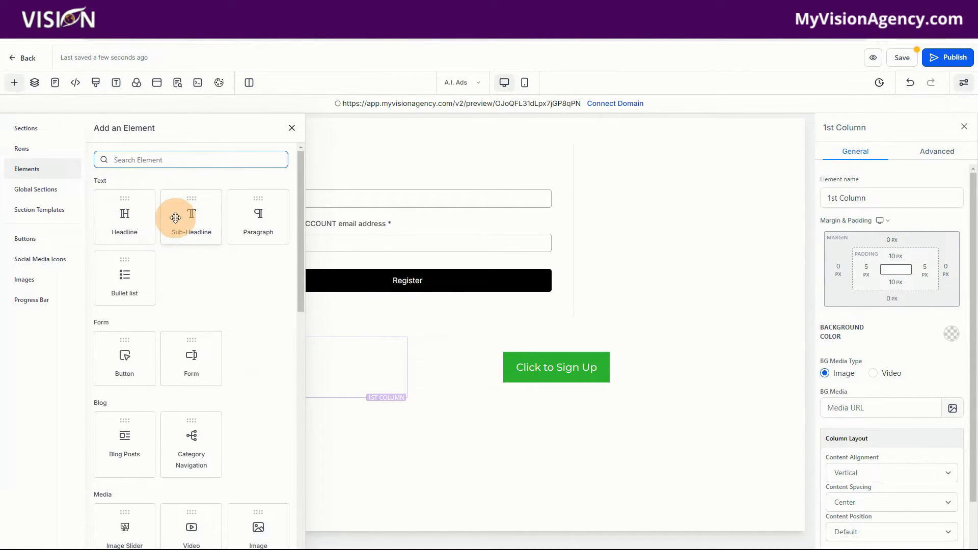
{"action": "left_click_drag", "start_coordinate": [176, 219], "coordinate": [292, 421]}
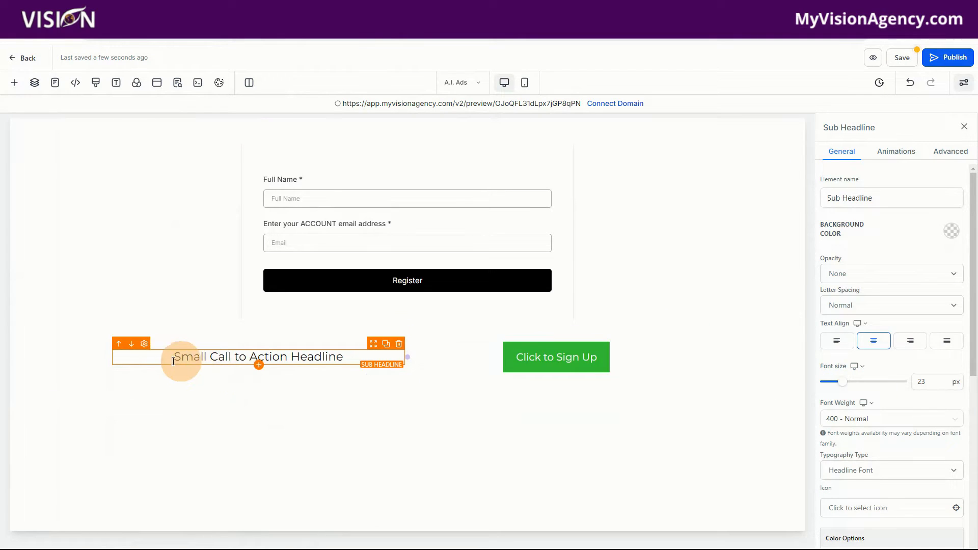
Change the sub-headline's text to "Already registered?" and align it right.
{"action": "left_click_drag", "start_coordinate": [163, 356], "coordinate": [378, 360]}
{"action": "type", "text": "AL"}
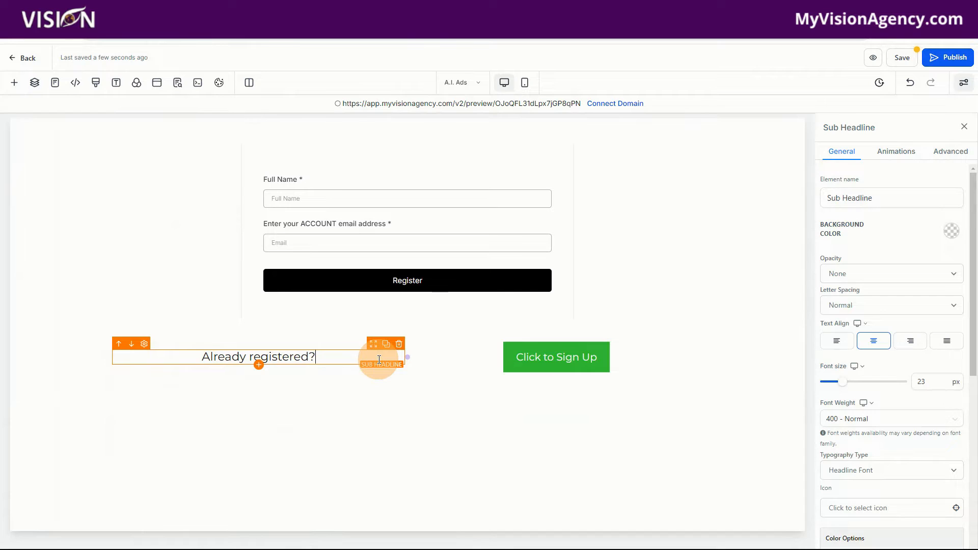
{"action": "left_click", "coordinate": [909, 341]}
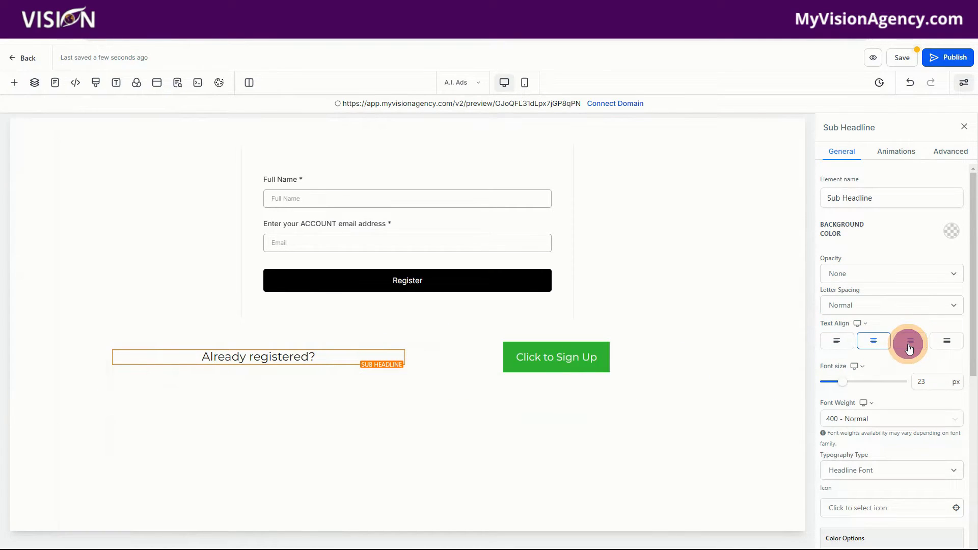
Align the button beside the sub-headline to the left and set its text to "Login".
{"action": "left_click", "coordinate": [529, 357]}
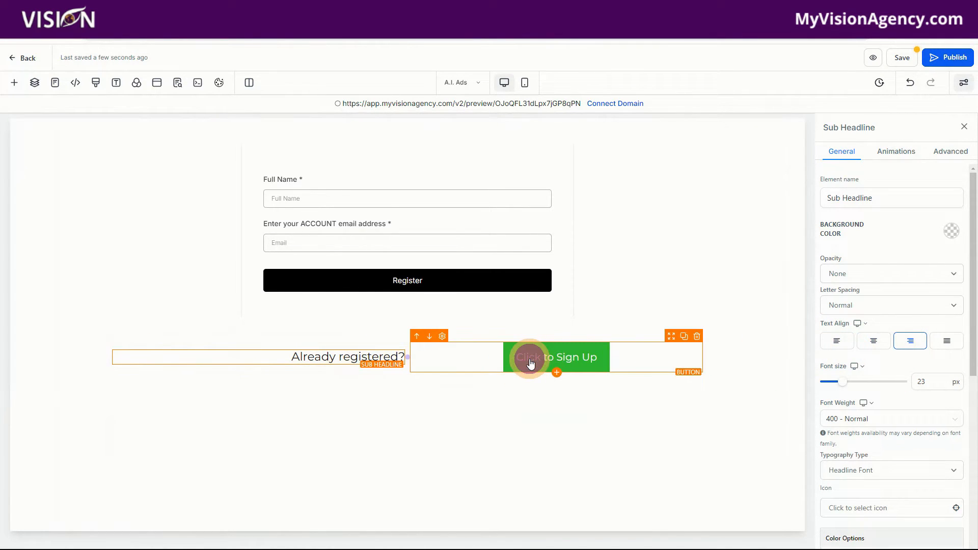
{"action": "scroll", "coordinate": [876, 448], "scroll_direction": "down", "scroll_amount": 6}
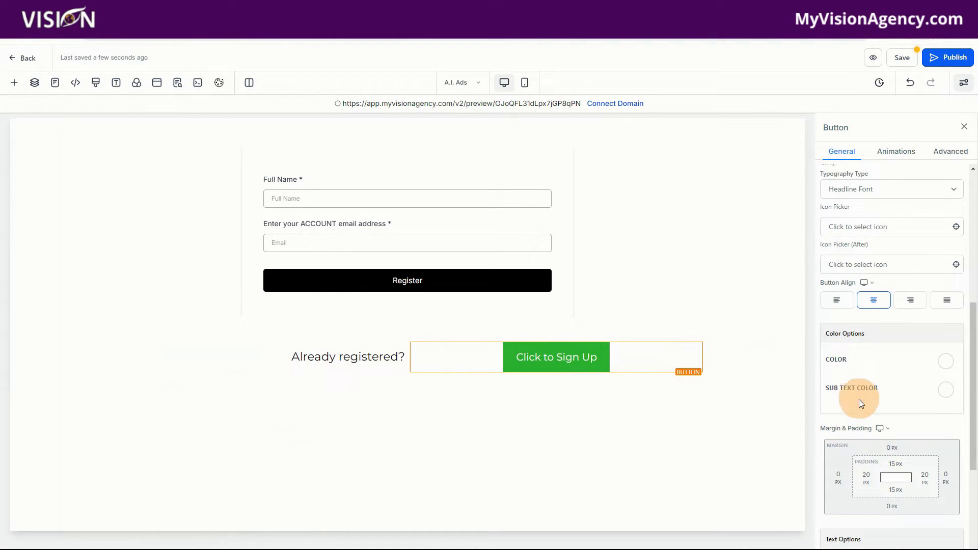
{"action": "left_click", "coordinate": [838, 301]}
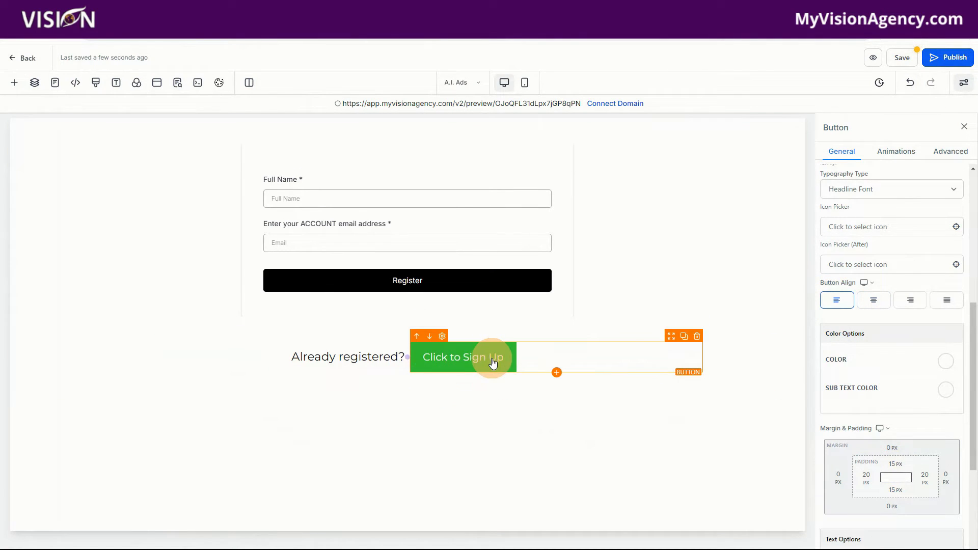
{"action": "scroll", "coordinate": [911, 469], "scroll_direction": "down", "scroll_amount": 4}
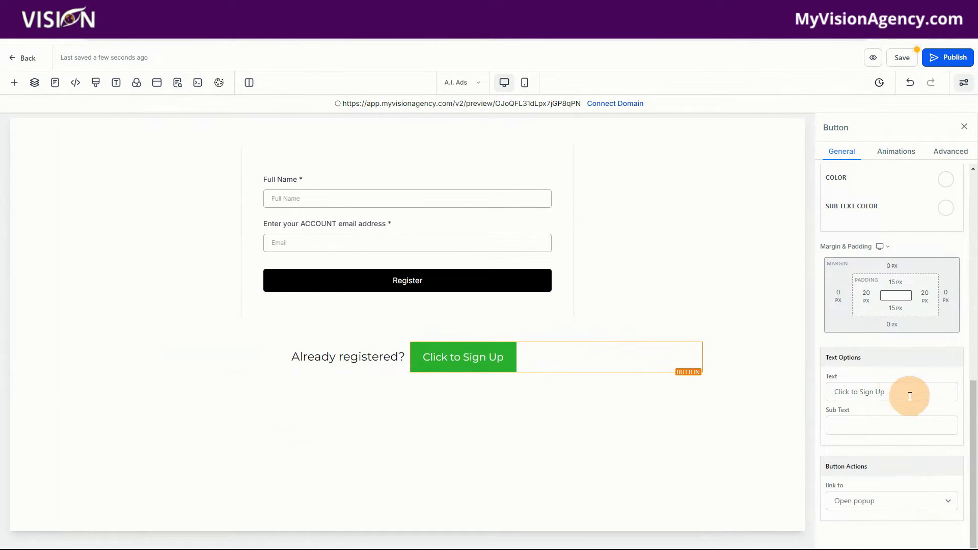
{"action": "left_click_drag", "start_coordinate": [908, 393], "coordinate": [811, 393]}
{"action": "type", "text": "Login"}
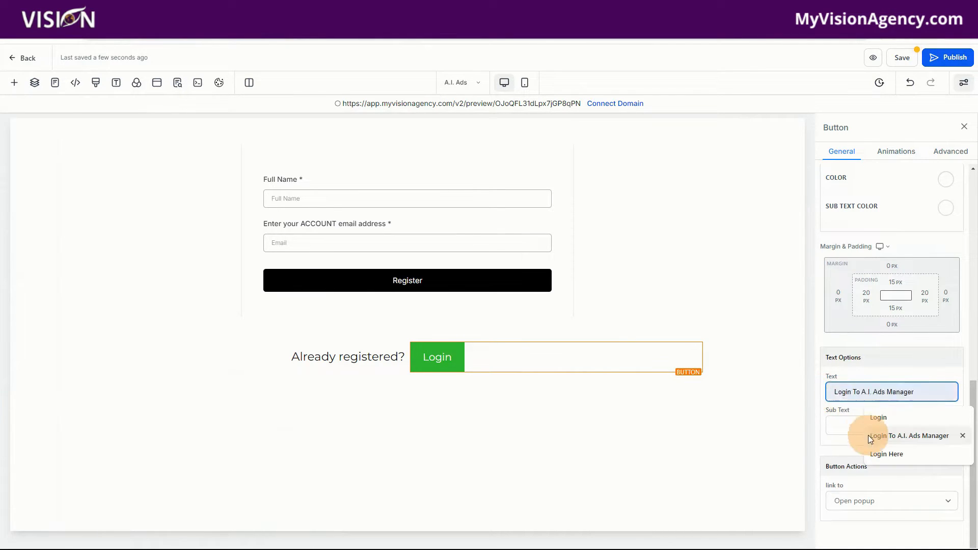
{"action": "left_click", "coordinate": [843, 500]}
{"action": "left_click", "coordinate": [855, 386]}
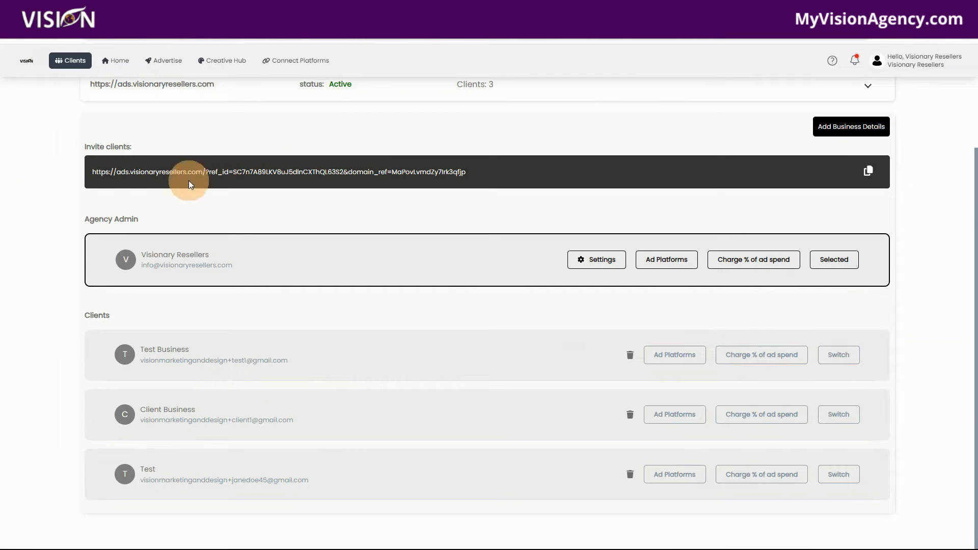
{"action": "left_click_drag", "start_coordinate": [88, 177], "coordinate": [160, 177]}
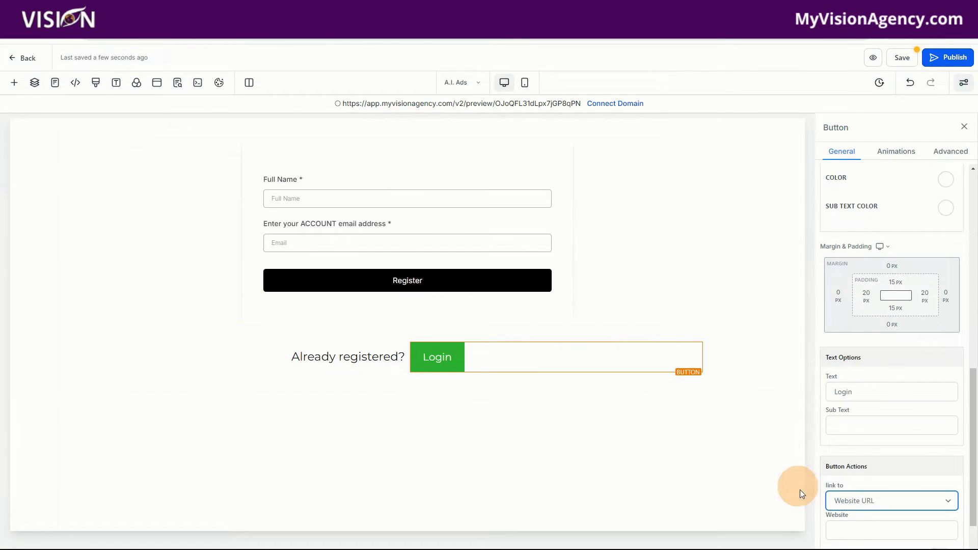
{"action": "scroll", "coordinate": [865, 504], "scroll_direction": "down", "scroll_amount": 1}
{"action": "left_click", "coordinate": [851, 476]}
{"action": "type", "text": "https://ads.visionaryresellers.com"}
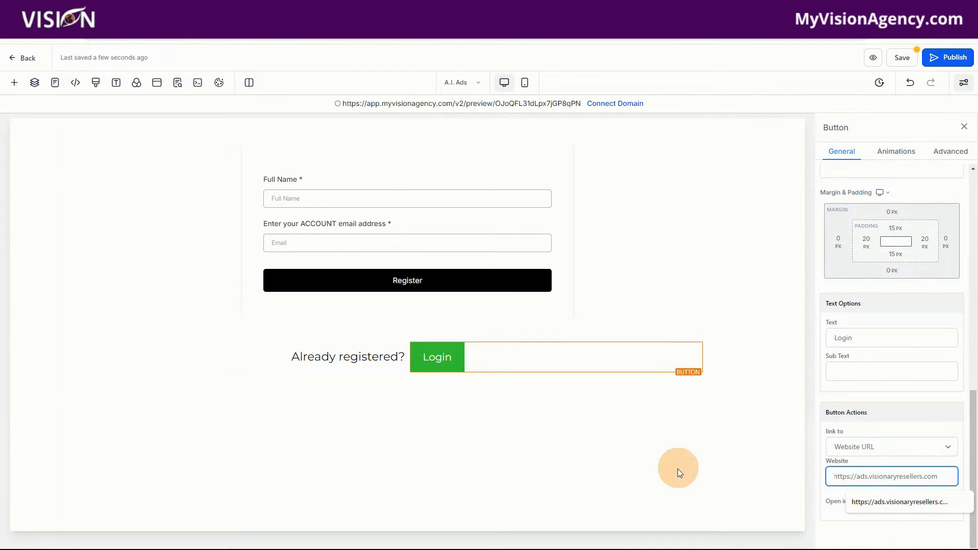
{"action": "left_click", "coordinate": [822, 463]}
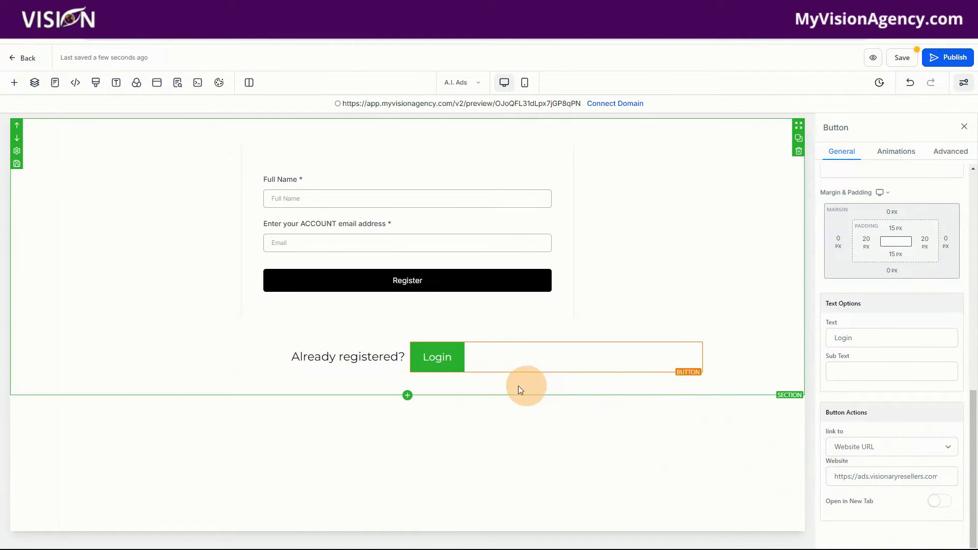
Make the Login button's background transparent and its text color black.
{"action": "scroll", "coordinate": [924, 382], "scroll_direction": "up", "scroll_amount": 10}
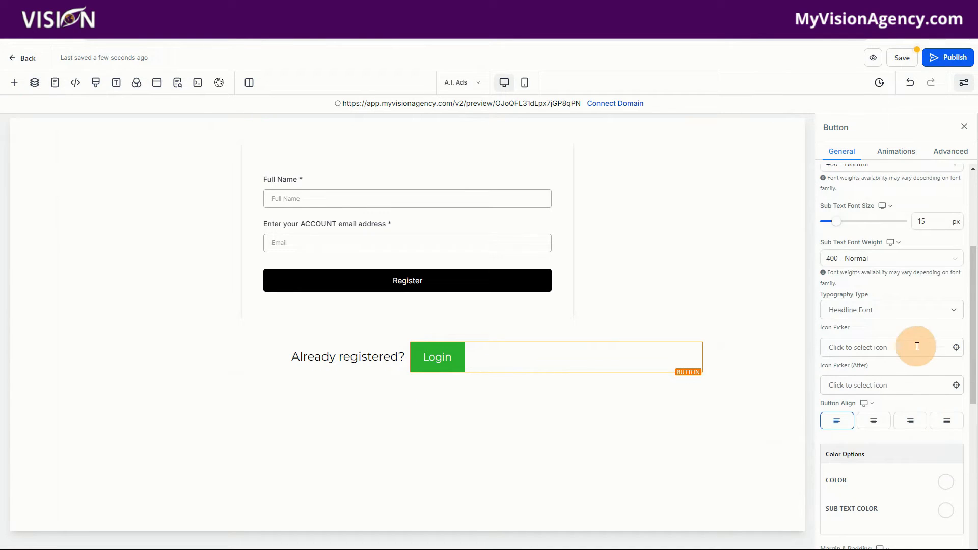
{"action": "left_click", "coordinate": [952, 230]}
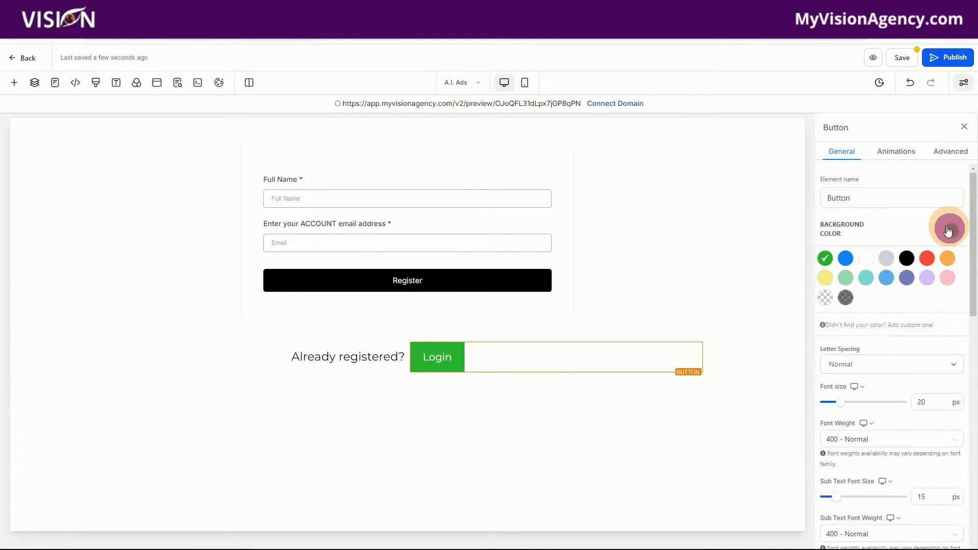
{"action": "left_click", "coordinate": [825, 297]}
{"action": "scroll", "coordinate": [914, 438], "scroll_direction": "down", "scroll_amount": 8}
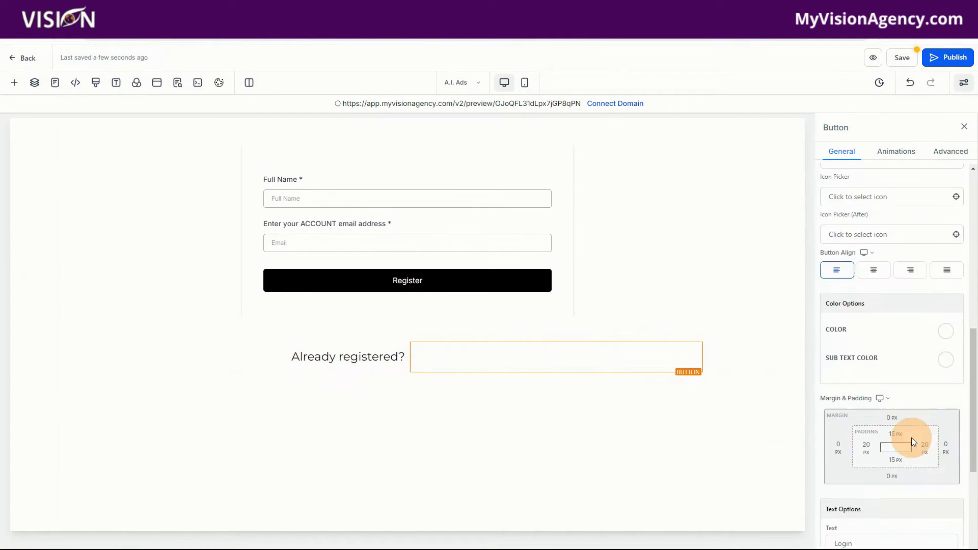
{"action": "left_click", "coordinate": [946, 197]}
{"action": "left_click", "coordinate": [912, 220]}
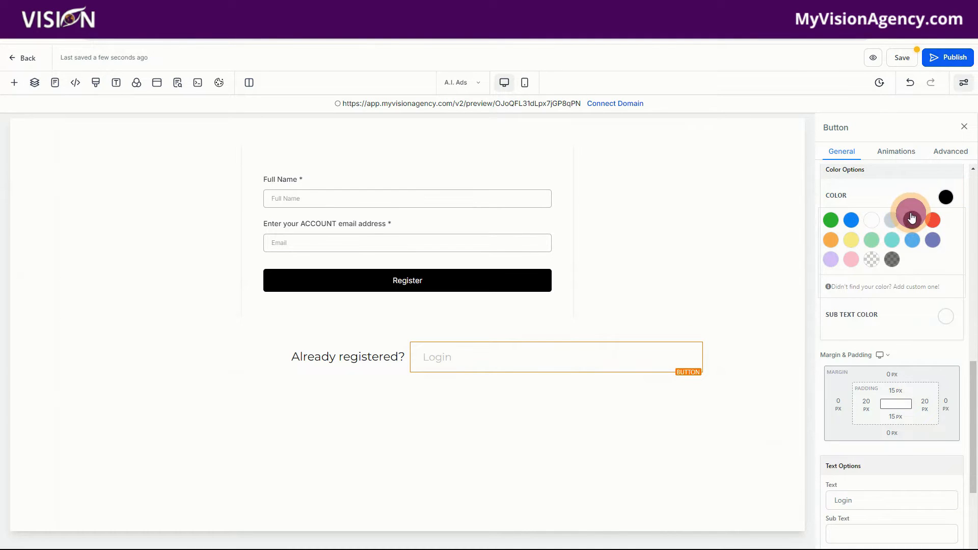
Give the Login button a full border in light grey.
{"action": "left_click", "coordinate": [951, 151]}
{"action": "scroll", "coordinate": [927, 347], "scroll_direction": "up", "scroll_amount": 3}
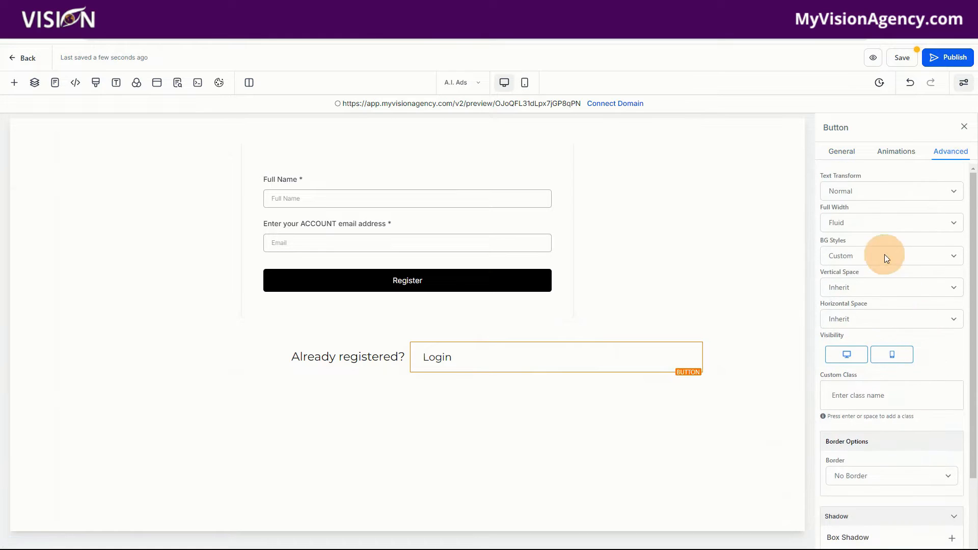
{"action": "scroll", "coordinate": [946, 373], "scroll_direction": "down", "scroll_amount": 3}
{"action": "left_click", "coordinate": [860, 389]}
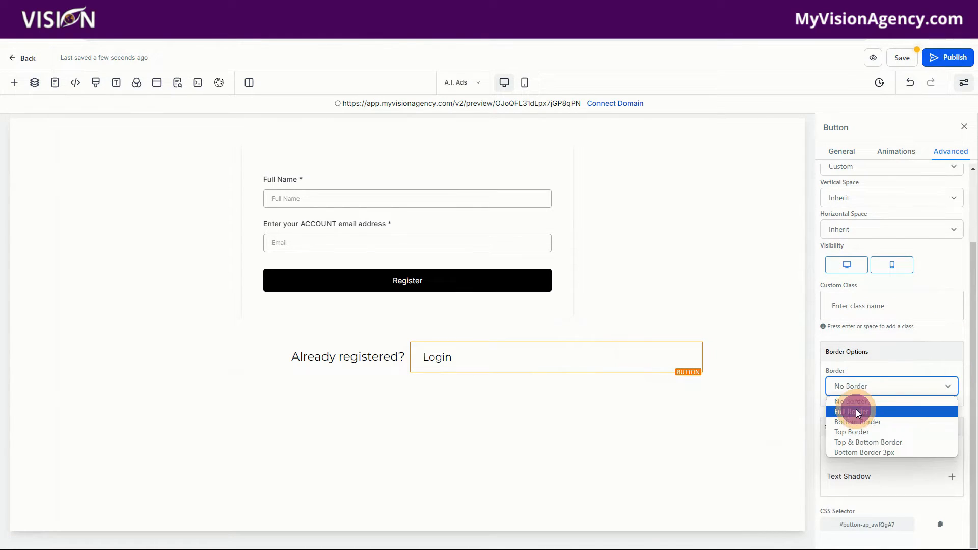
{"action": "left_click", "coordinate": [856, 408]}
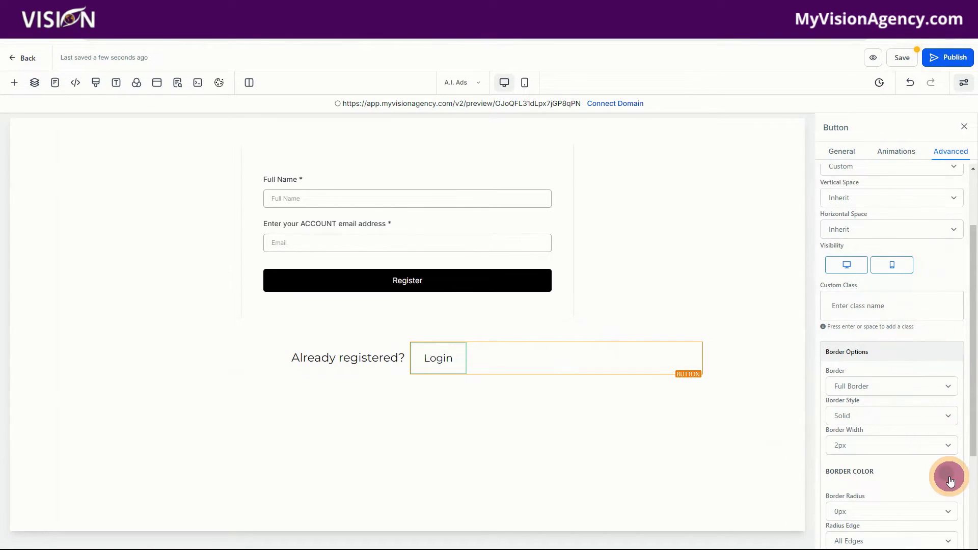
{"action": "left_click", "coordinate": [949, 480]}
{"action": "left_click", "coordinate": [891, 495]}
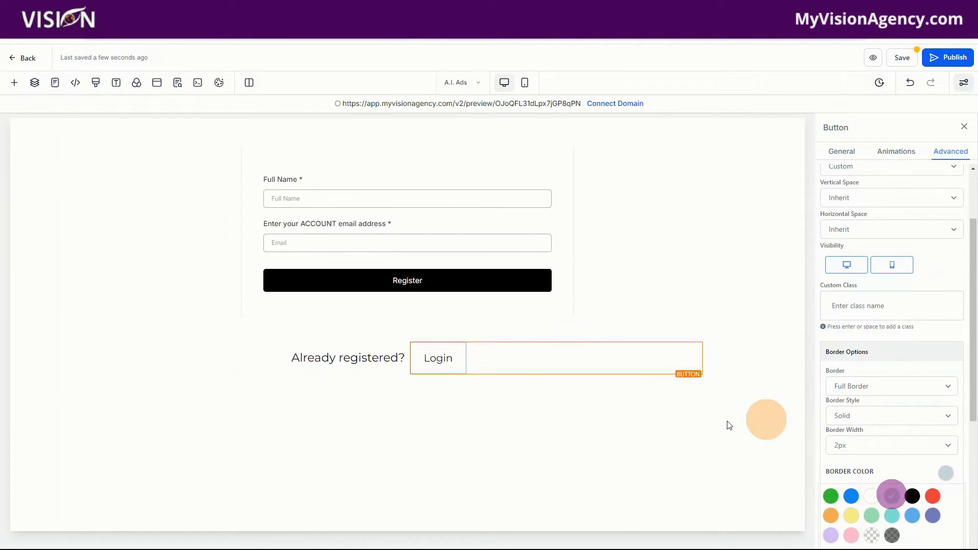
{"action": "left_click", "coordinate": [841, 154]}
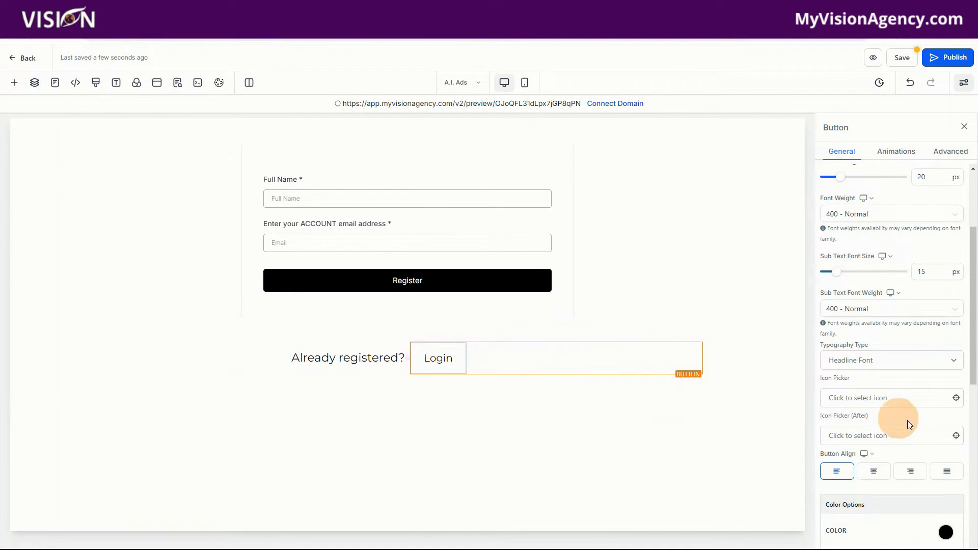
{"action": "scroll", "coordinate": [906, 421], "scroll_direction": "down", "scroll_amount": 8}
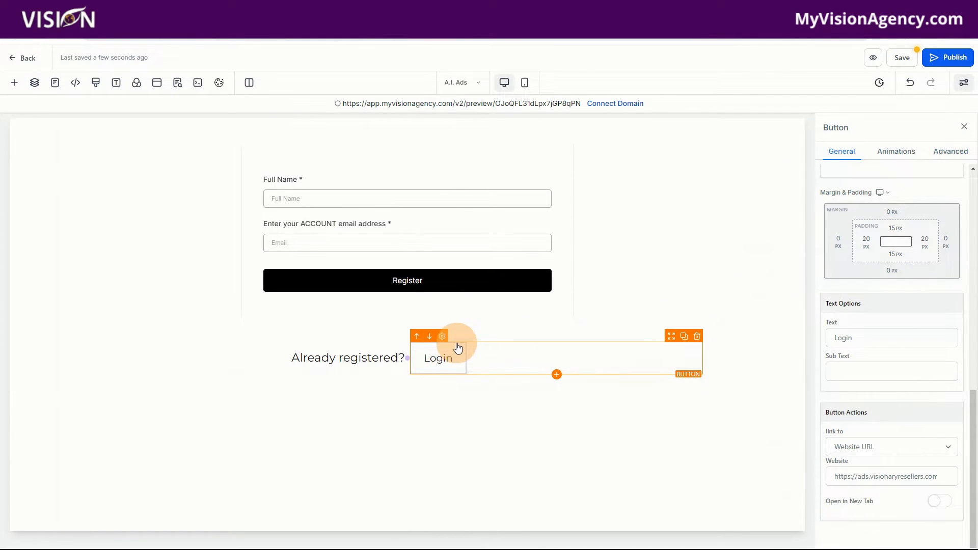
Set the Login button's top and bottom padding to 5 px each.
{"action": "left_click", "coordinate": [896, 229]}
{"action": "left_click", "coordinate": [915, 250]}
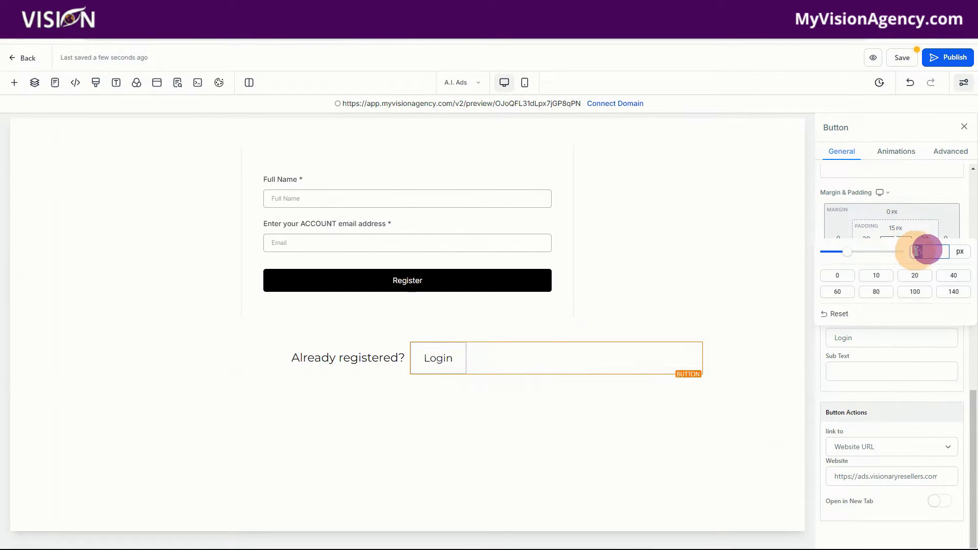
{"action": "type", "text": "5"}
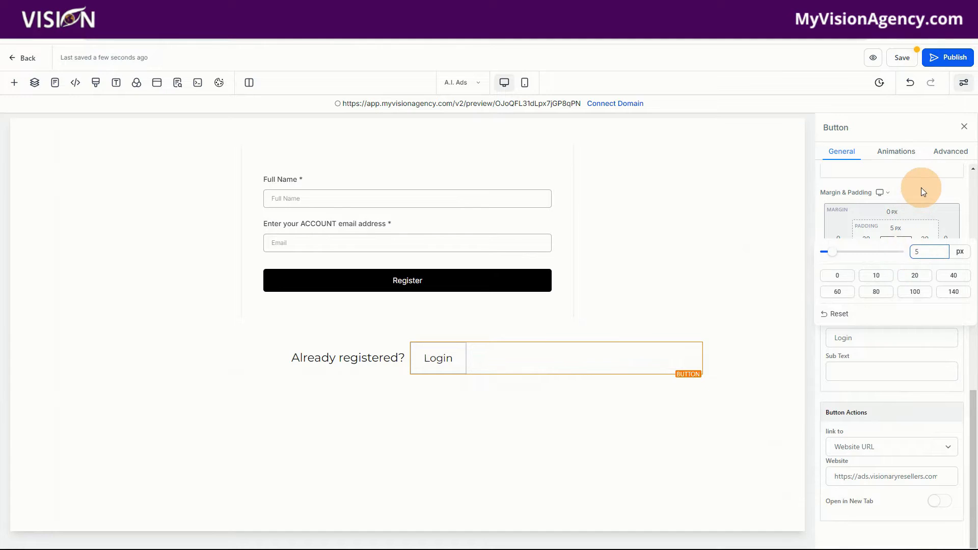
{"action": "left_click", "coordinate": [921, 187]}
{"action": "left_click", "coordinate": [894, 253]}
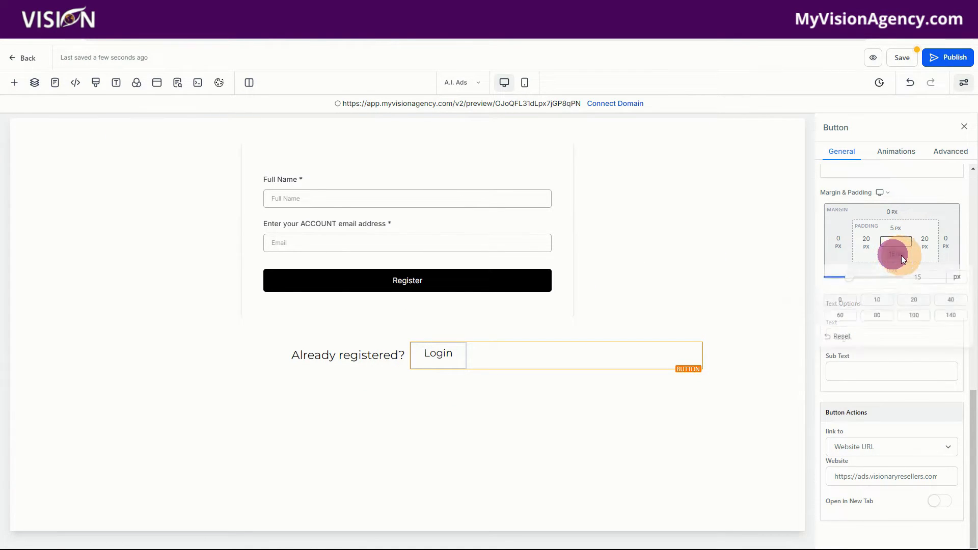
{"action": "left_click", "coordinate": [931, 280]}
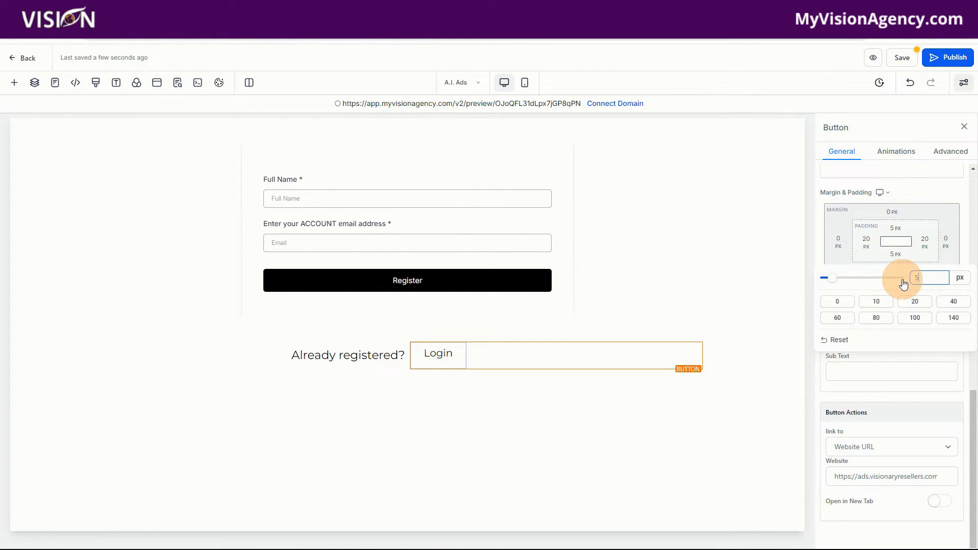
{"action": "left_click", "coordinate": [915, 186]}
{"action": "left_click", "coordinate": [435, 363]}
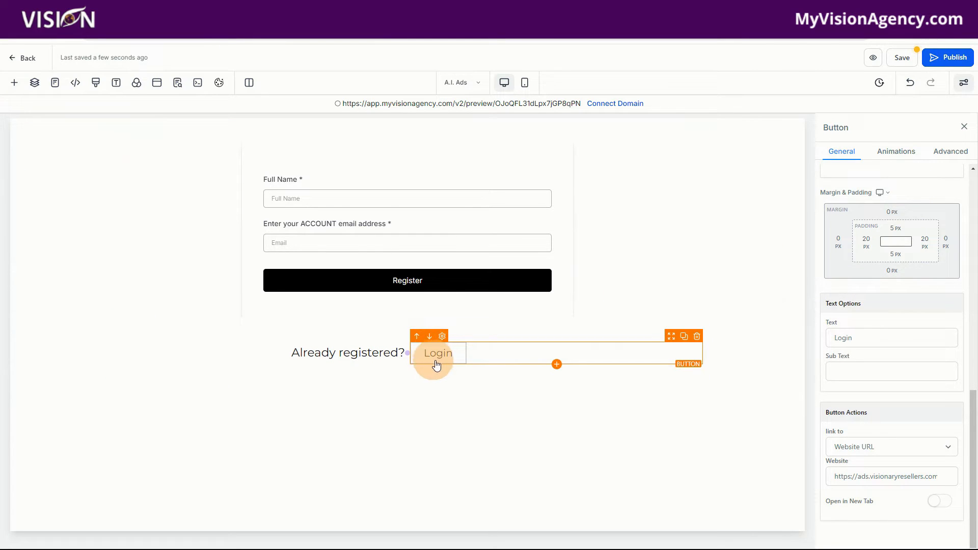
Save the funnel page and preview it, then return to the editor.
{"action": "left_click", "coordinate": [911, 63]}
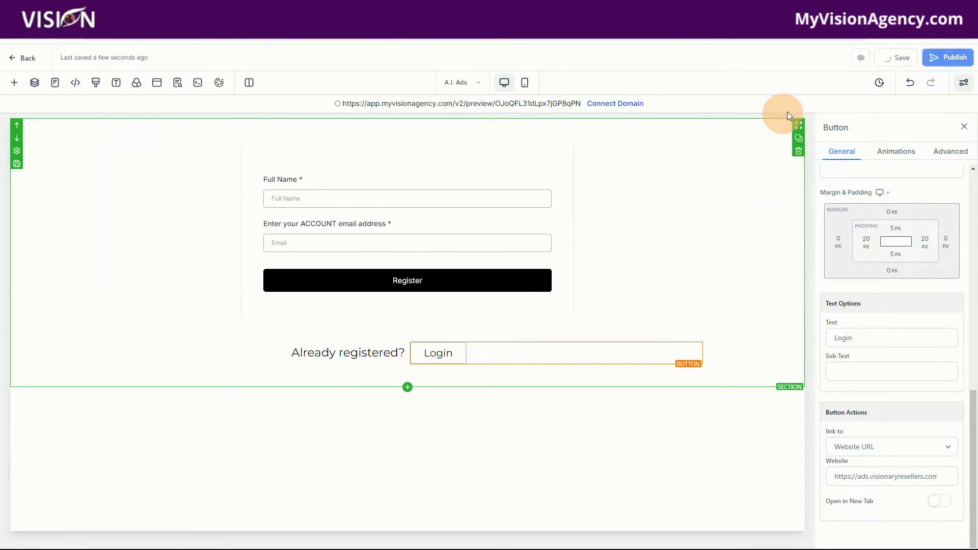
{"action": "left_click", "coordinate": [868, 59]}
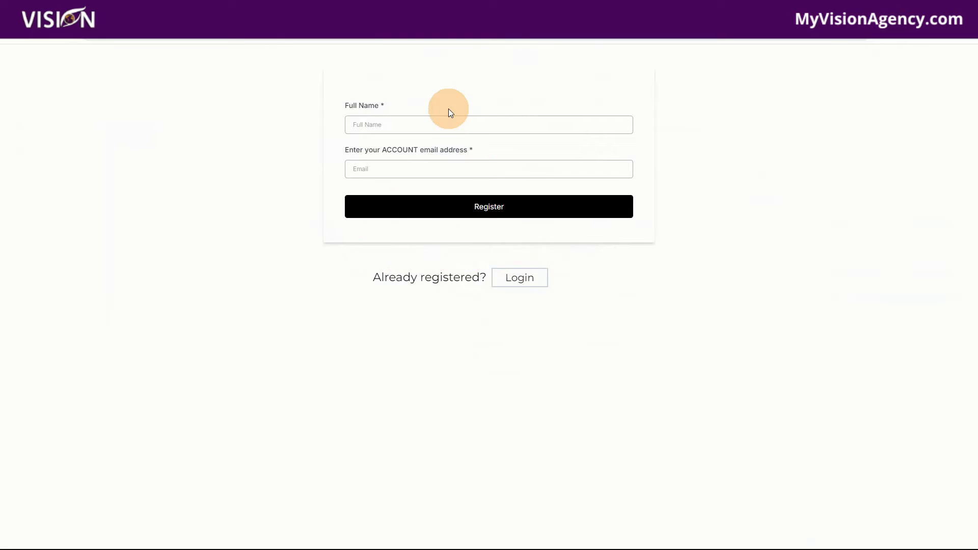
{"action": "left_click", "coordinate": [245, 9]}
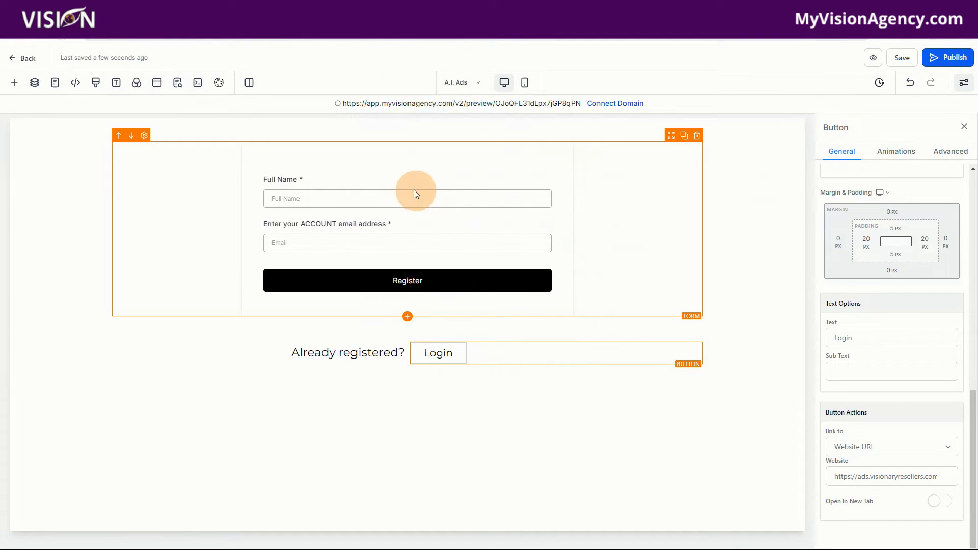
Check the registration form's redirect website URL and the Login button's settings.
{"action": "left_click", "coordinate": [466, 237]}
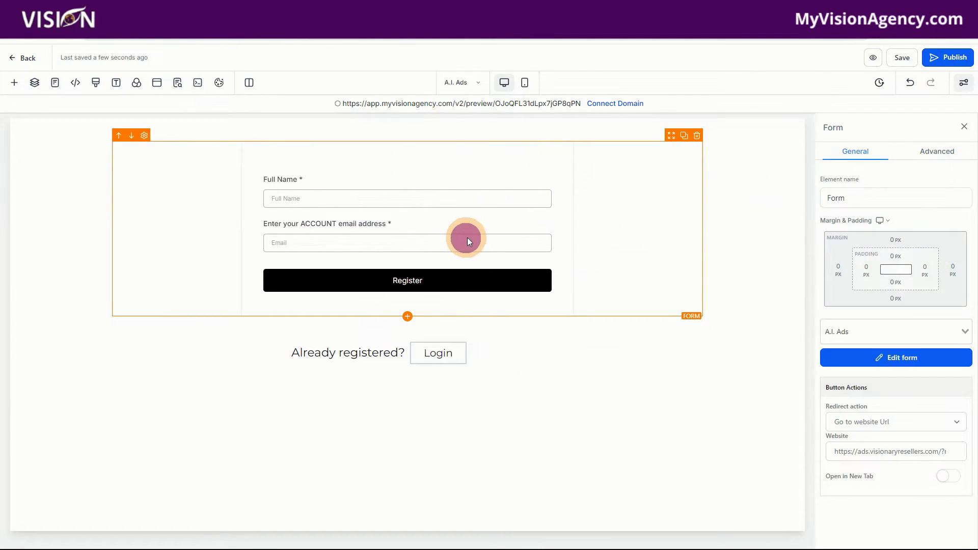
{"action": "left_click_drag", "start_coordinate": [830, 452], "coordinate": [974, 463]}
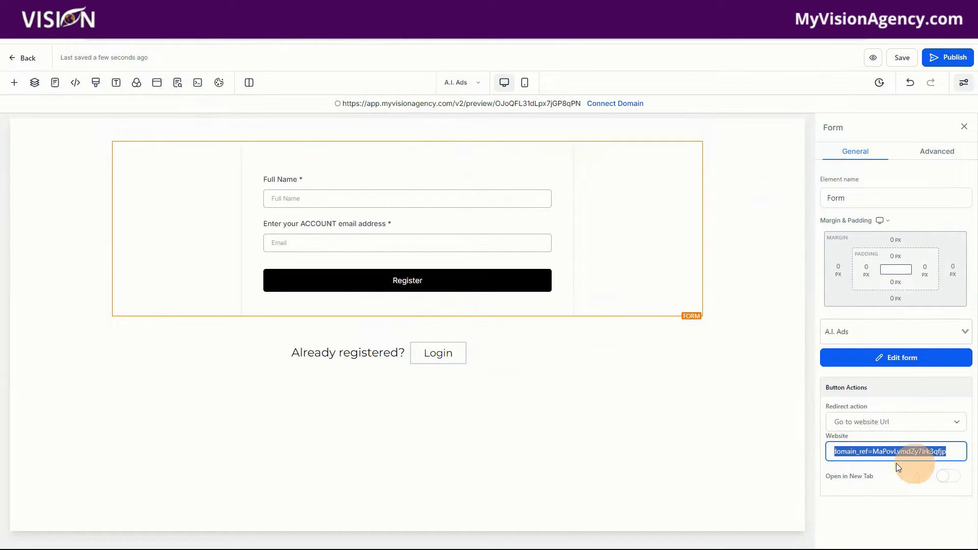
{"action": "left_click", "coordinate": [436, 360]}
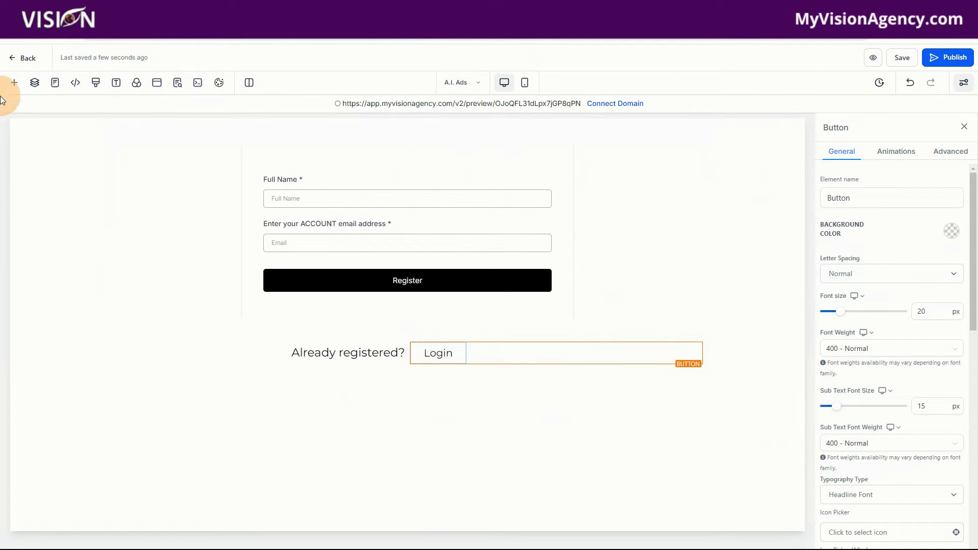
Leave the page editor and create a new automation workflow from scratch, dismissing the re-entry notice.
{"action": "left_click", "coordinate": [27, 59]}
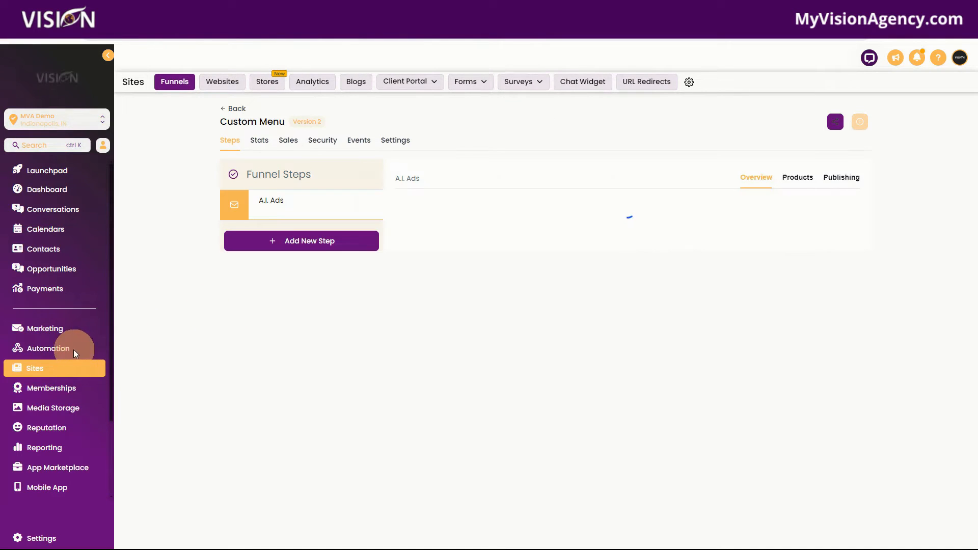
{"action": "left_click", "coordinate": [58, 351]}
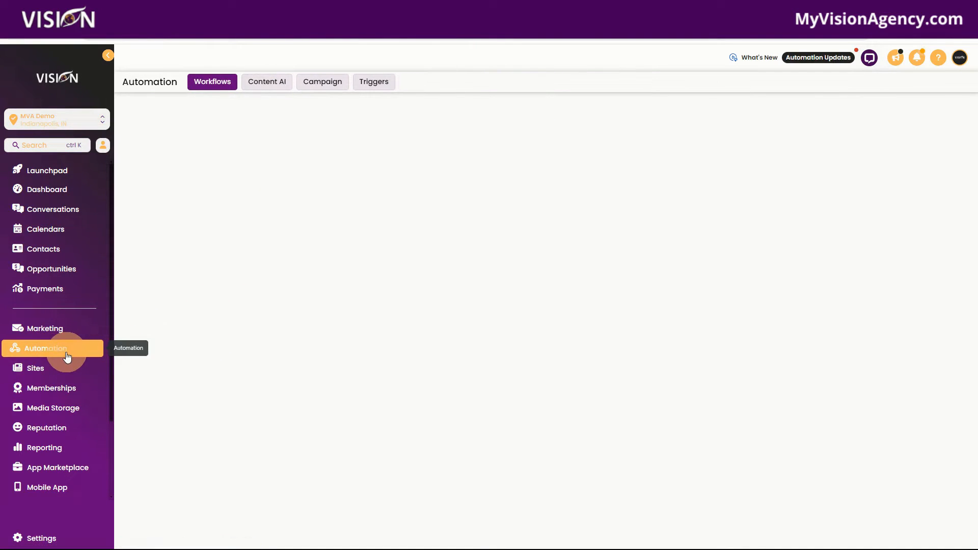
{"action": "left_click", "coordinate": [839, 116]}
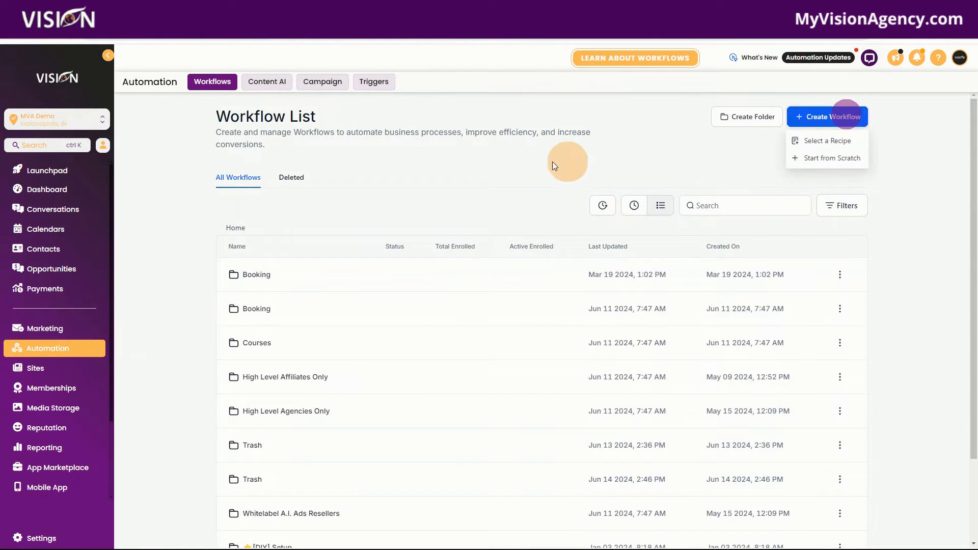
{"action": "left_click", "coordinate": [827, 158]}
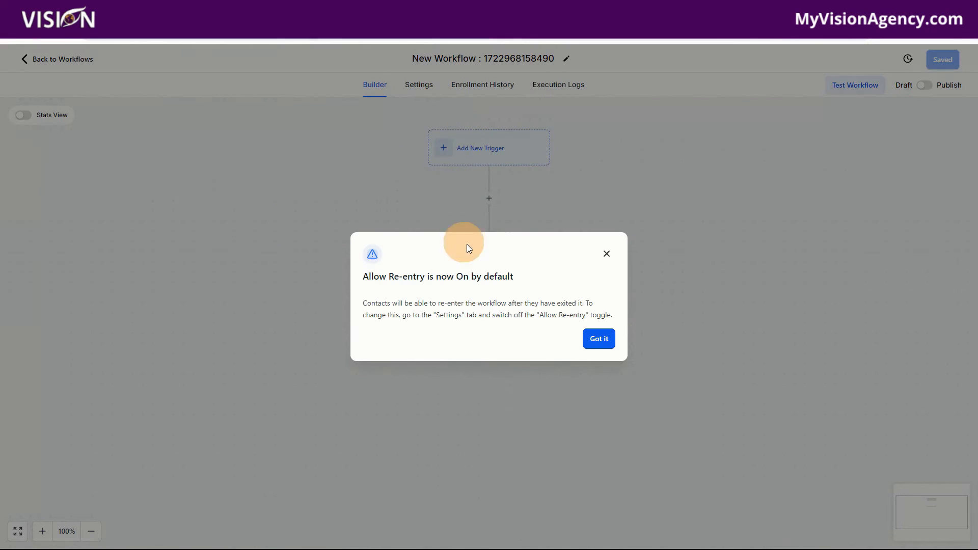
{"action": "left_click", "coordinate": [601, 336]}
Choose Form Submitted as the workflow's trigger by searching the triggers for "form".
{"action": "left_click", "coordinate": [472, 146]}
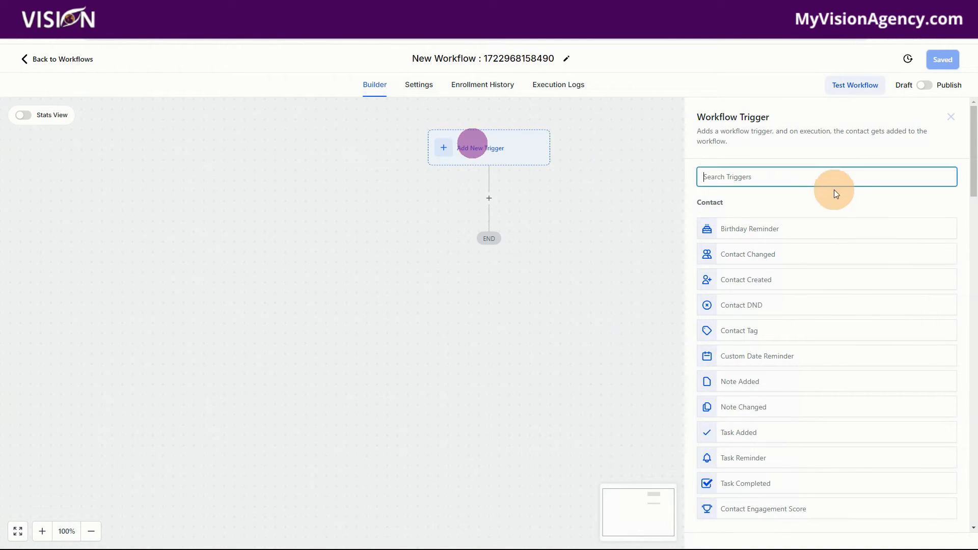
{"action": "type", "text": "form"}
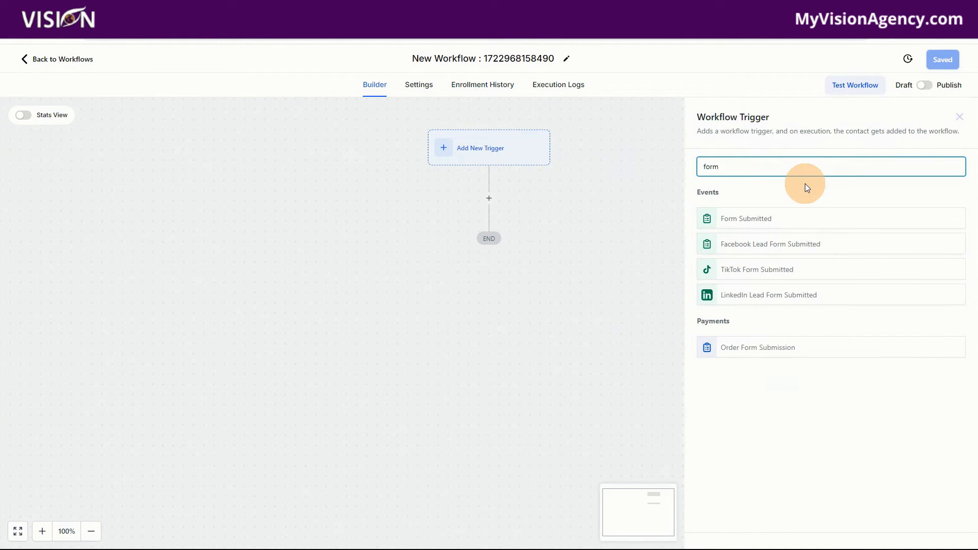
{"action": "left_click", "coordinate": [753, 218]}
Filter the Form Submitted trigger with "Form is" A.I. Ads and save the trigger.
{"action": "left_click", "coordinate": [560, 275]}
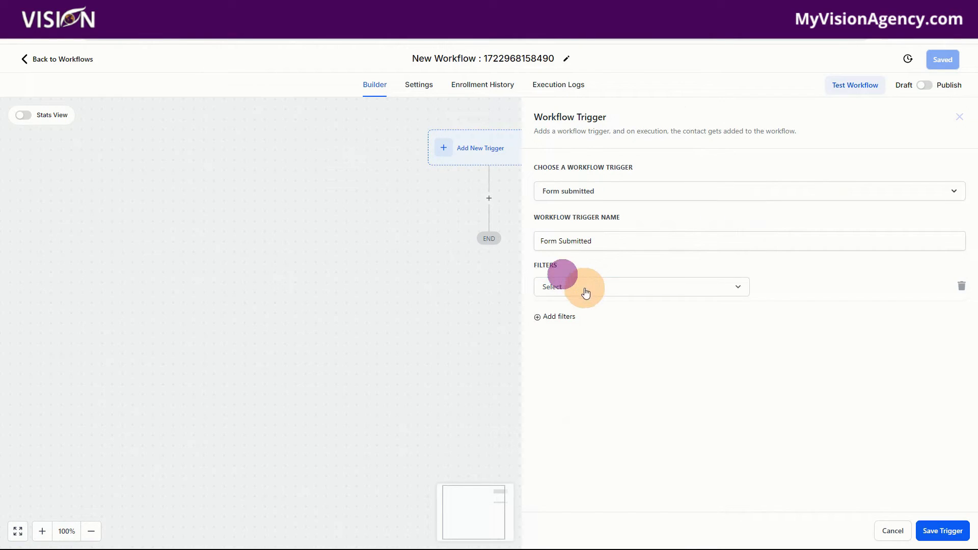
{"action": "left_click", "coordinate": [583, 287]}
{"action": "left_click", "coordinate": [579, 365]}
{"action": "left_click", "coordinate": [824, 285]}
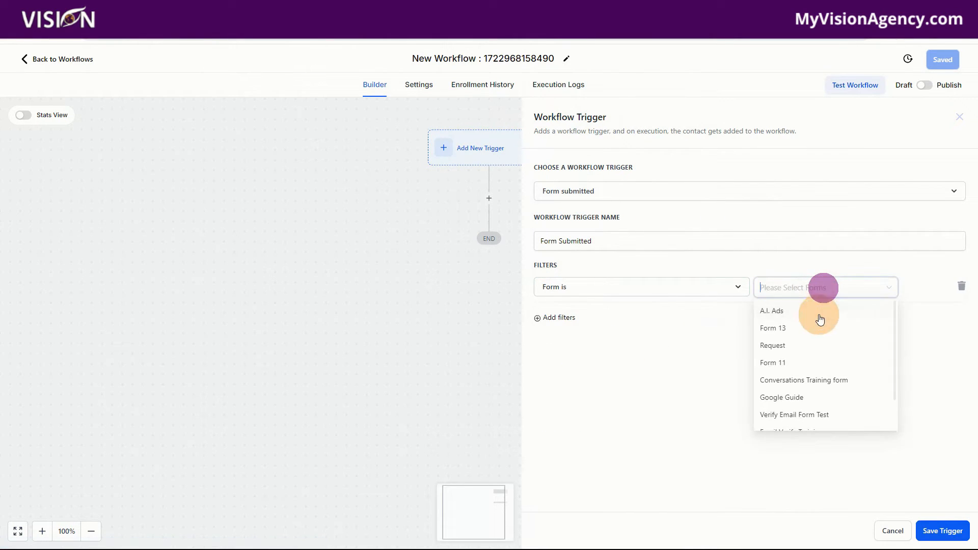
{"action": "left_click", "coordinate": [789, 312]}
{"action": "left_click", "coordinate": [936, 343]}
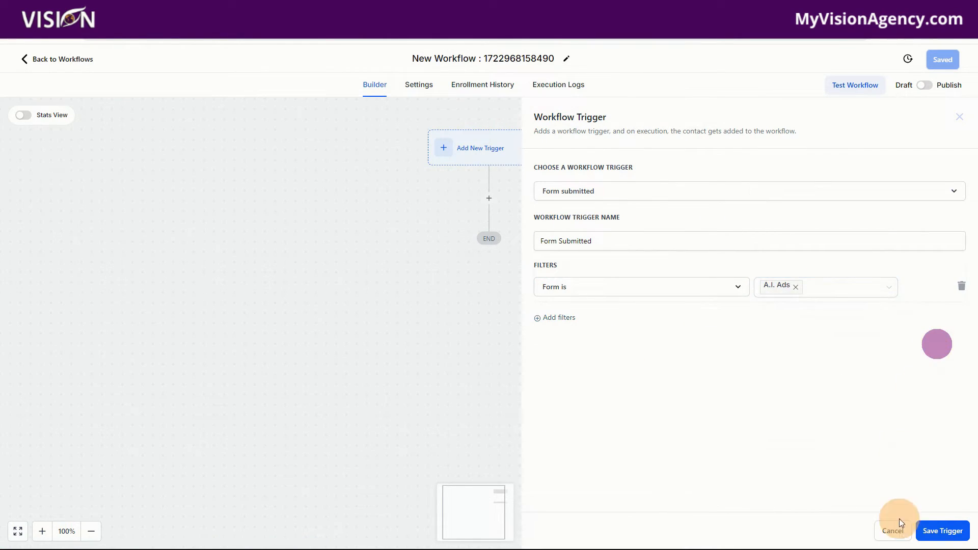
{"action": "left_click", "coordinate": [941, 531]}
Start adding an action below the trigger and examine the available actions across all categories.
{"action": "left_click", "coordinate": [489, 221]}
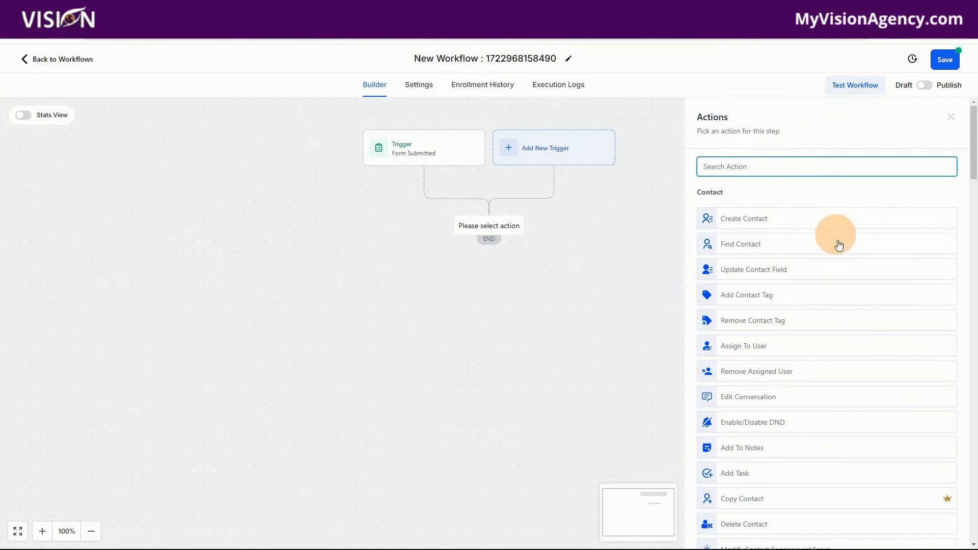
{"action": "scroll", "coordinate": [815, 333], "scroll_direction": "down", "scroll_amount": 2}
{"action": "scroll", "coordinate": [815, 334], "scroll_direction": "down", "scroll_amount": 2}
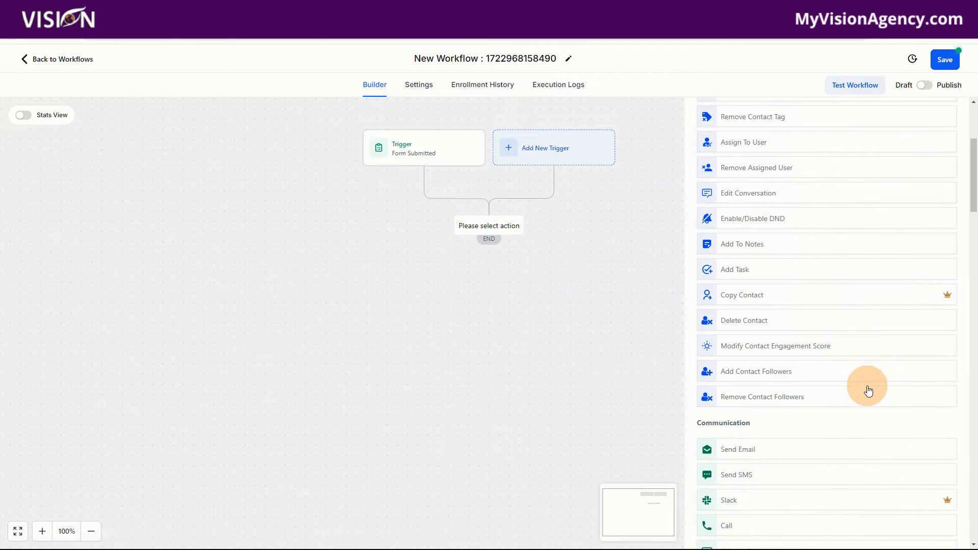
{"action": "scroll", "coordinate": [868, 389], "scroll_direction": "down", "scroll_amount": 2}
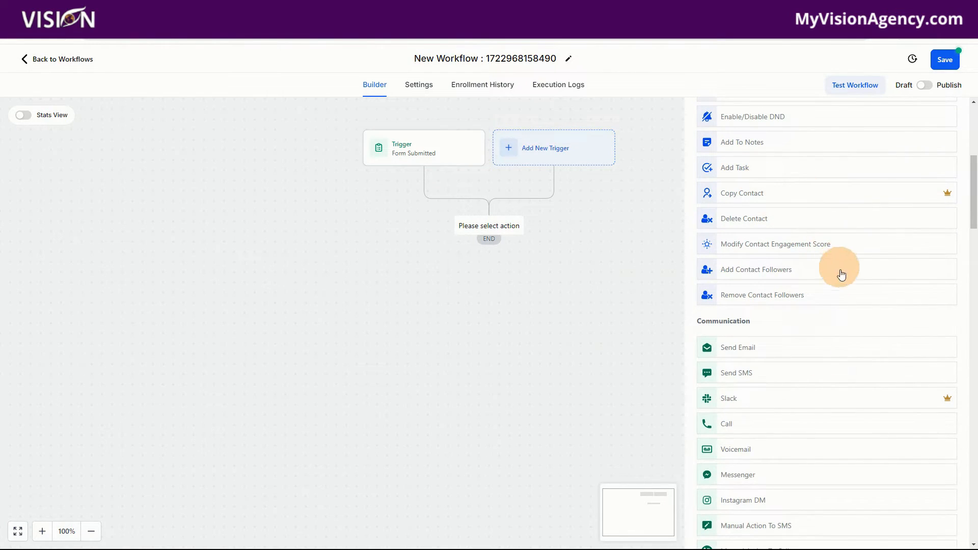
{"action": "scroll", "coordinate": [843, 270], "scroll_direction": "down", "scroll_amount": 2}
{"action": "scroll", "coordinate": [820, 255], "scroll_direction": "up", "scroll_amount": 4}
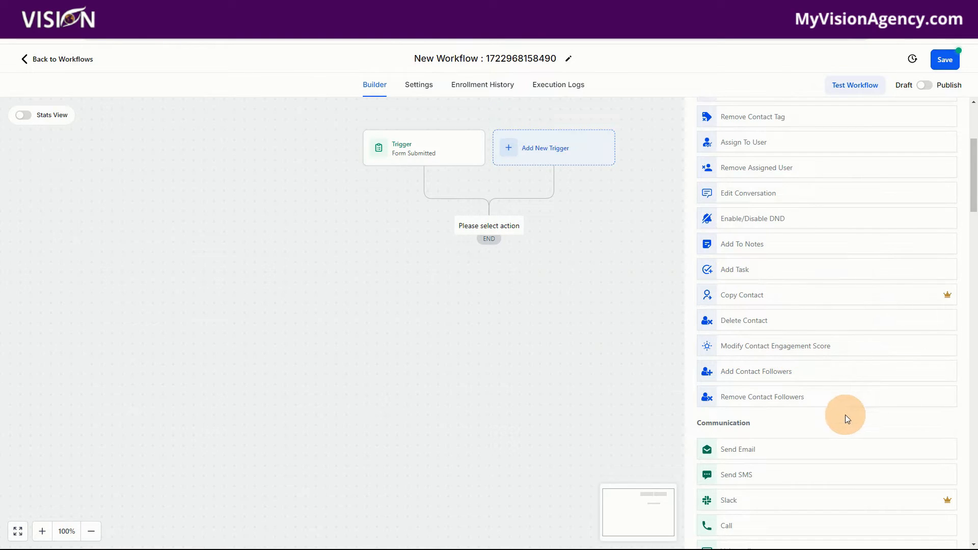
{"action": "scroll", "coordinate": [845, 412], "scroll_direction": "down", "scroll_amount": 3}
{"action": "scroll", "coordinate": [846, 382], "scroll_direction": "down", "scroll_amount": 3}
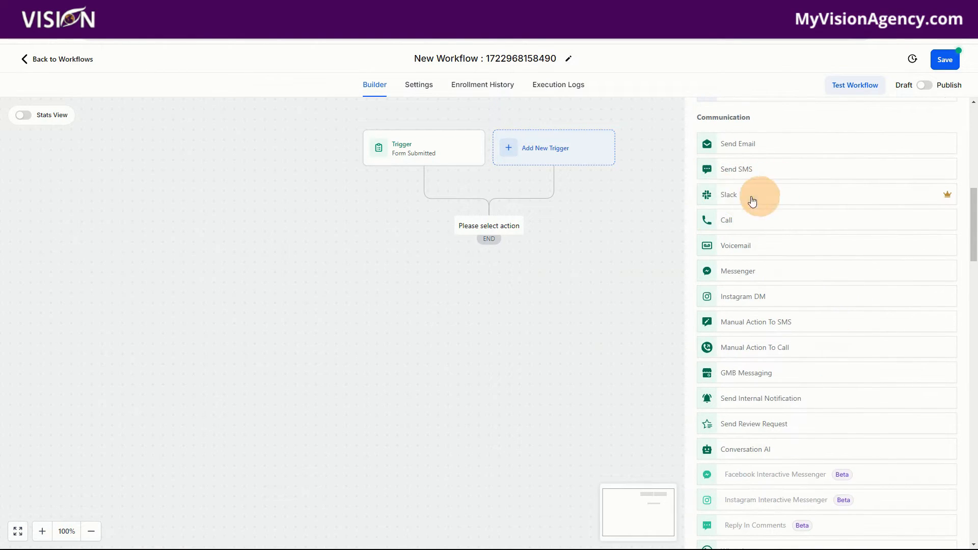
{"action": "scroll", "coordinate": [855, 344], "scroll_direction": "down", "scroll_amount": 3}
{"action": "scroll", "coordinate": [866, 430], "scroll_direction": "down", "scroll_amount": 3}
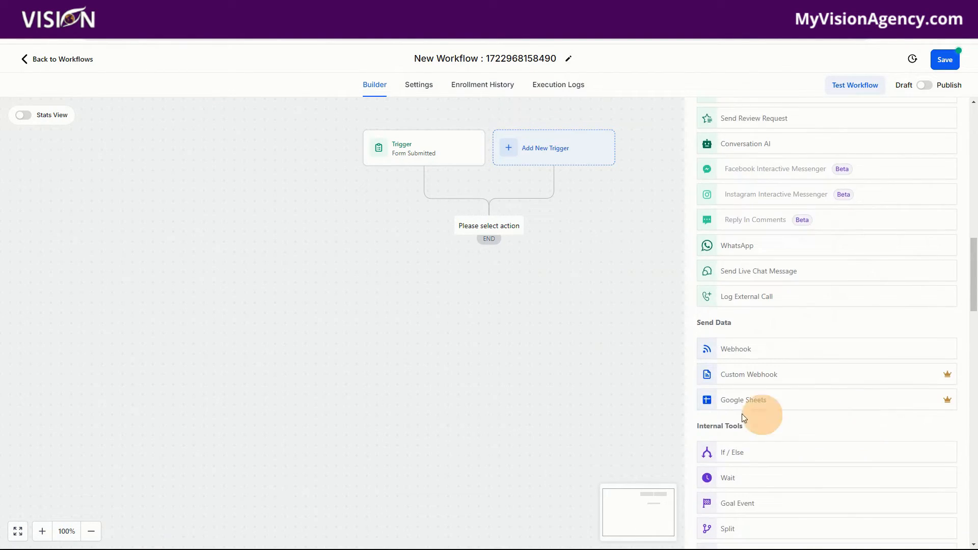
{"action": "scroll", "coordinate": [850, 329], "scroll_direction": "down", "scroll_amount": 3}
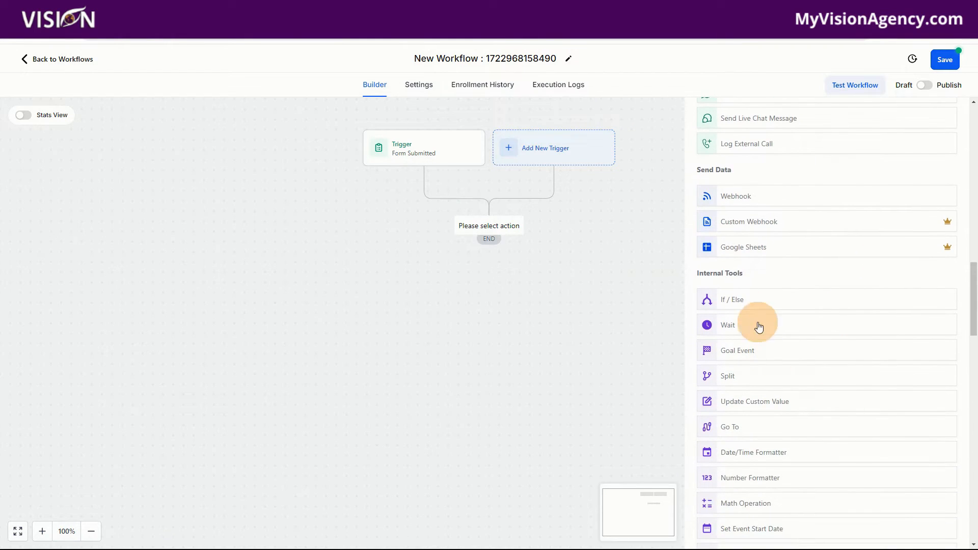
{"action": "scroll", "coordinate": [876, 371], "scroll_direction": "down", "scroll_amount": 5}
{"action": "scroll", "coordinate": [841, 403], "scroll_direction": "down", "scroll_amount": 8}
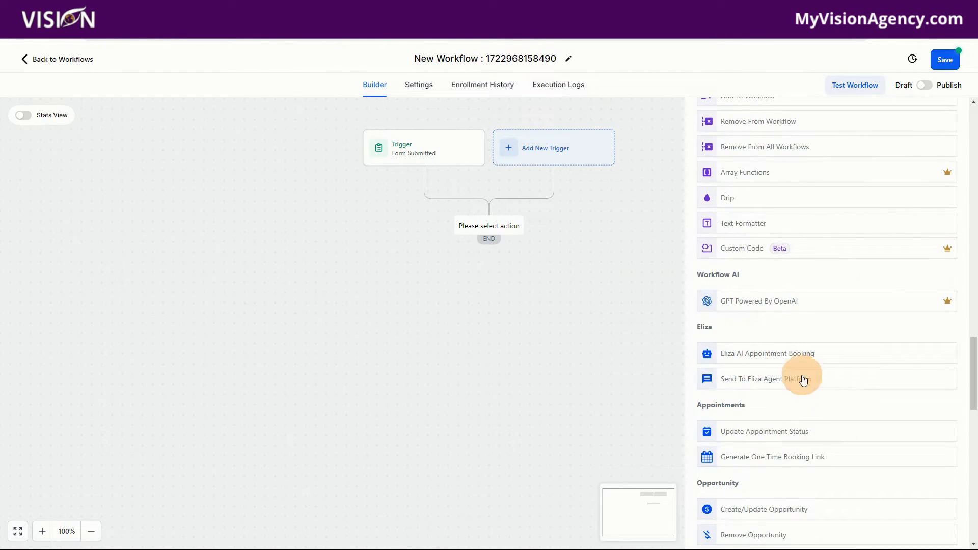
{"action": "scroll", "coordinate": [813, 458], "scroll_direction": "down", "scroll_amount": 4}
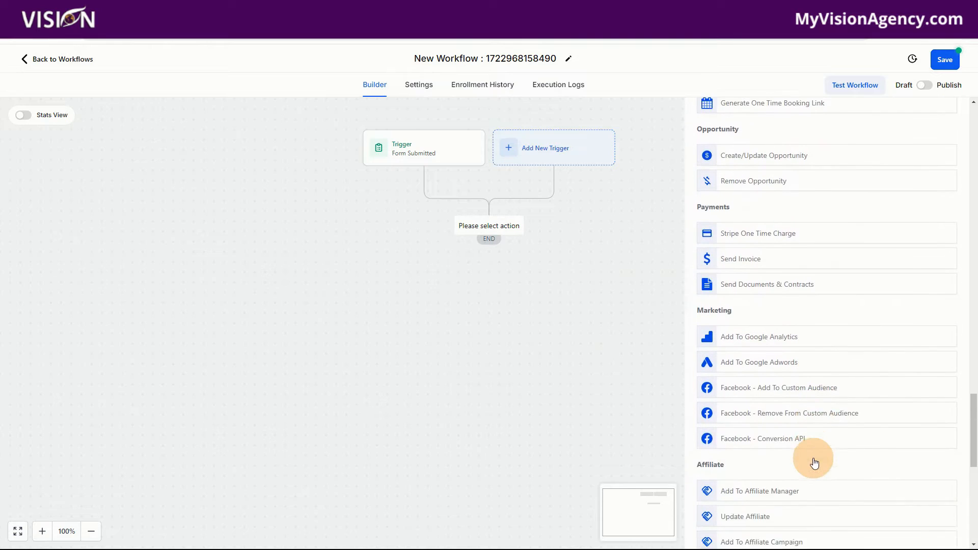
{"action": "scroll", "coordinate": [829, 415], "scroll_direction": "down", "scroll_amount": 3}
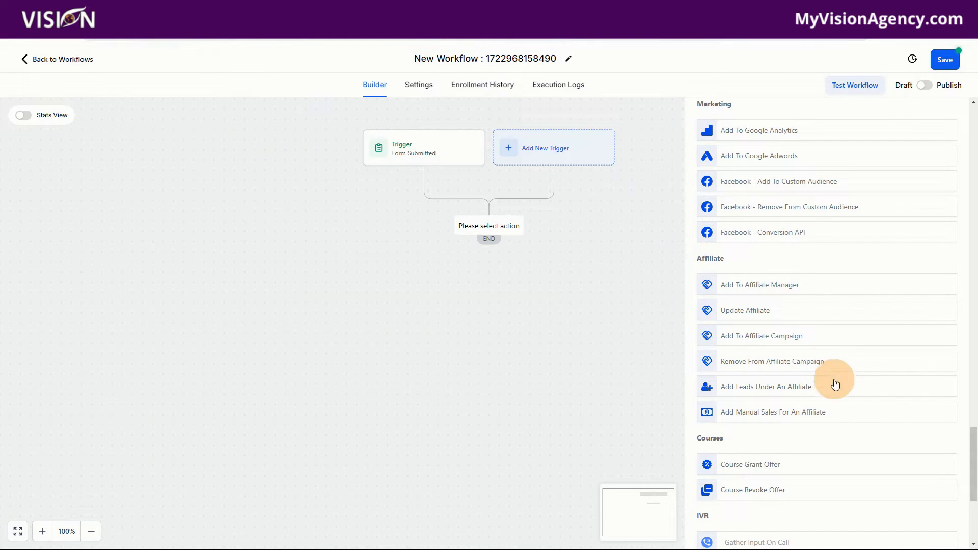
Find the Math Operation action by searching "math" and examine the fields it can be applied to.
{"action": "scroll", "coordinate": [796, 159], "scroll_direction": "up", "scroll_amount": 2}
{"action": "scroll", "coordinate": [807, 284], "scroll_direction": "up", "scroll_amount": 15}
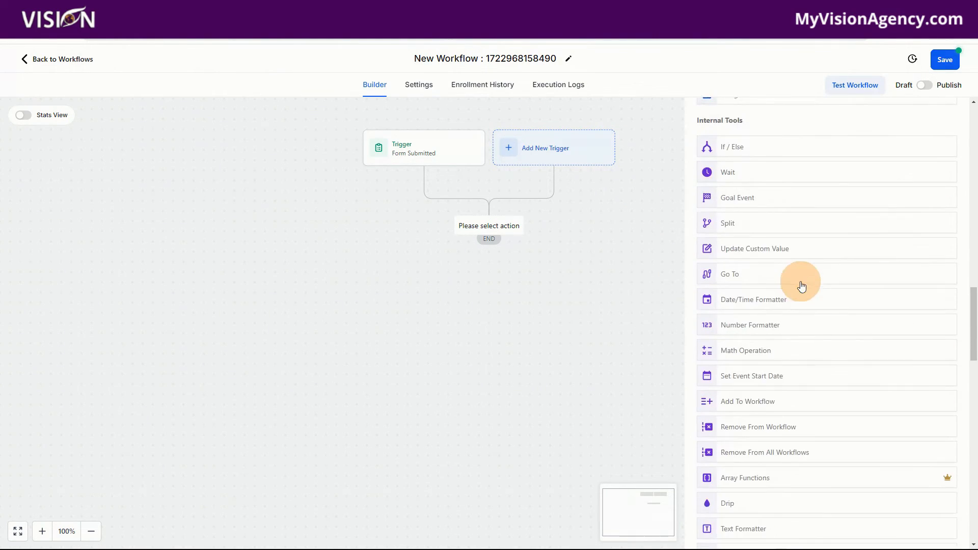
{"action": "scroll", "coordinate": [793, 294], "scroll_direction": "up", "scroll_amount": 7}
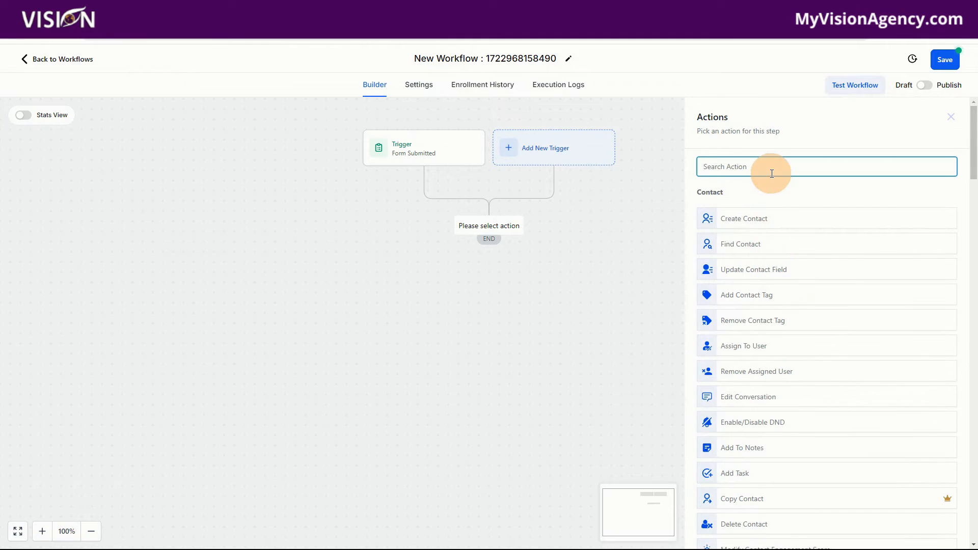
{"action": "type", "text": "math"}
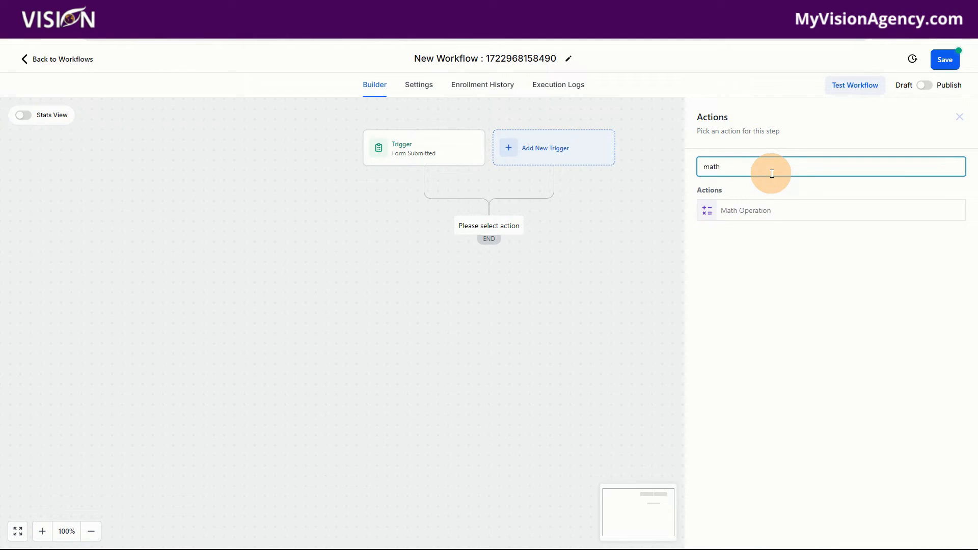
{"action": "left_click", "coordinate": [756, 215]}
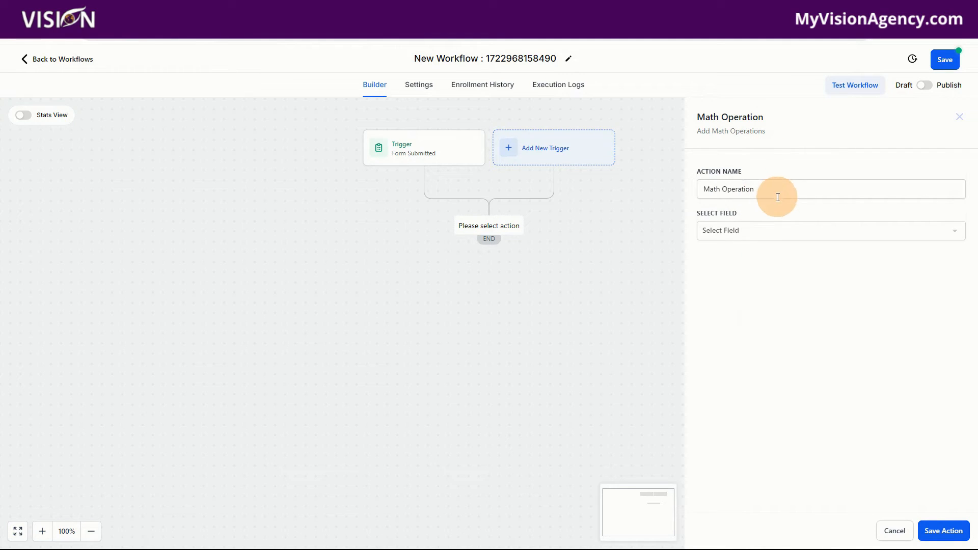
{"action": "left_click", "coordinate": [736, 230]}
{"action": "left_click", "coordinate": [733, 298]}
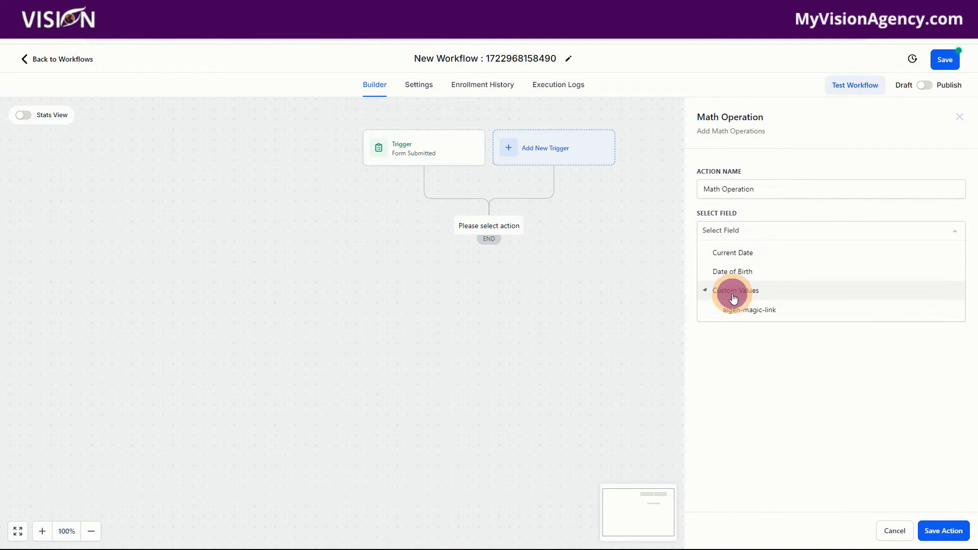
{"action": "left_click", "coordinate": [729, 372]}
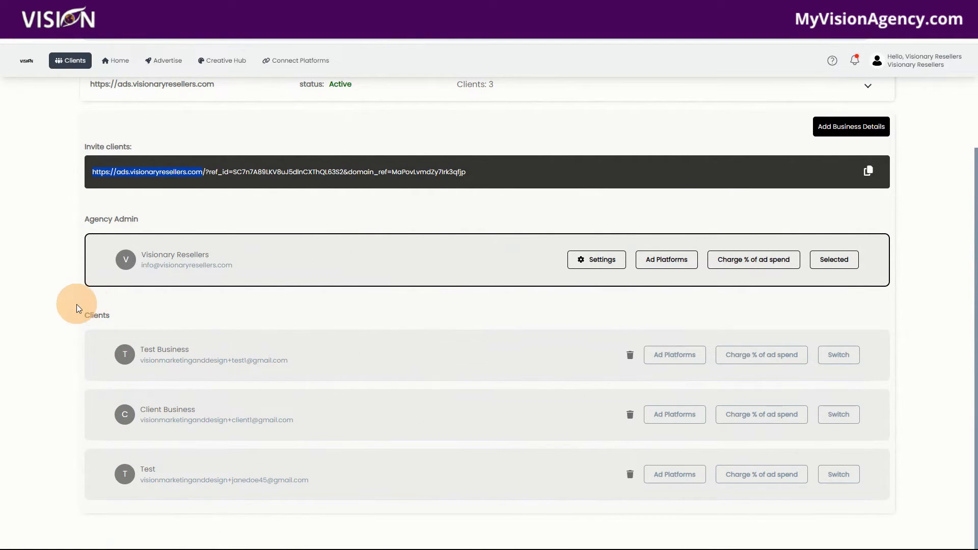
Switch to the ads platform's client management page and examine its Clients and Agency Admin sections.
{"action": "left_click_drag", "start_coordinate": [84, 319], "coordinate": [151, 316]}
{"action": "left_click_drag", "start_coordinate": [82, 220], "coordinate": [199, 225]}
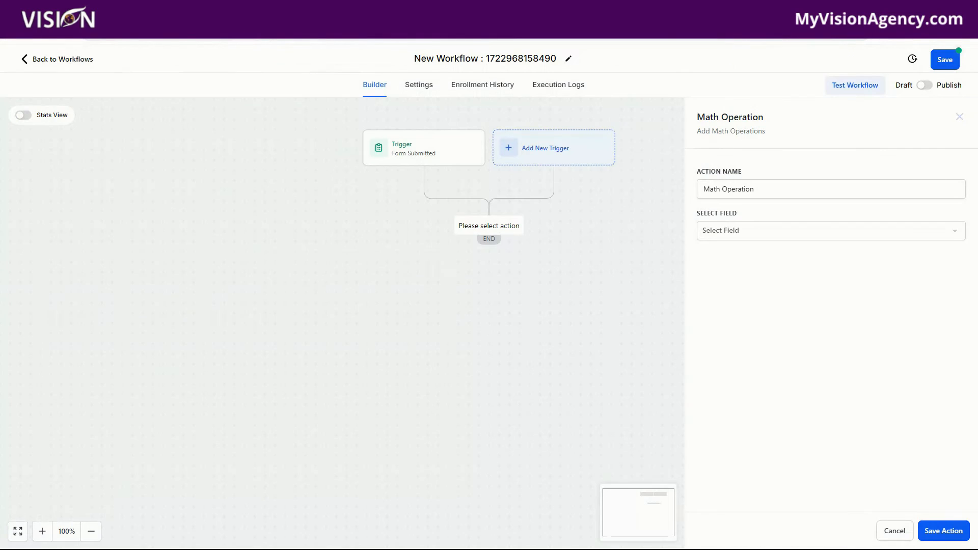
Leave the workflow, discarding its unsaved changes, and open the A.I. Ads step of the Custom Menu funnel.
{"action": "left_click", "coordinate": [73, 60]}
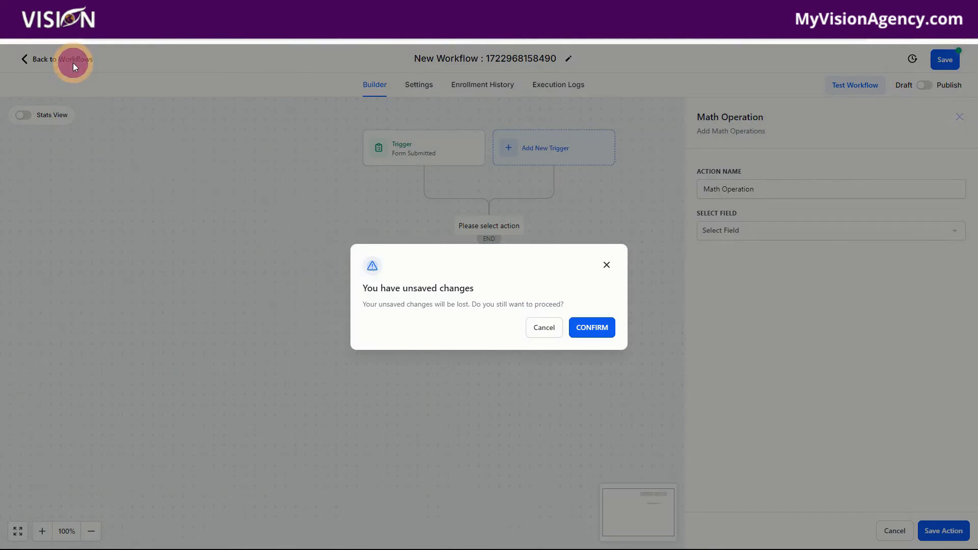
{"action": "left_click", "coordinate": [585, 328]}
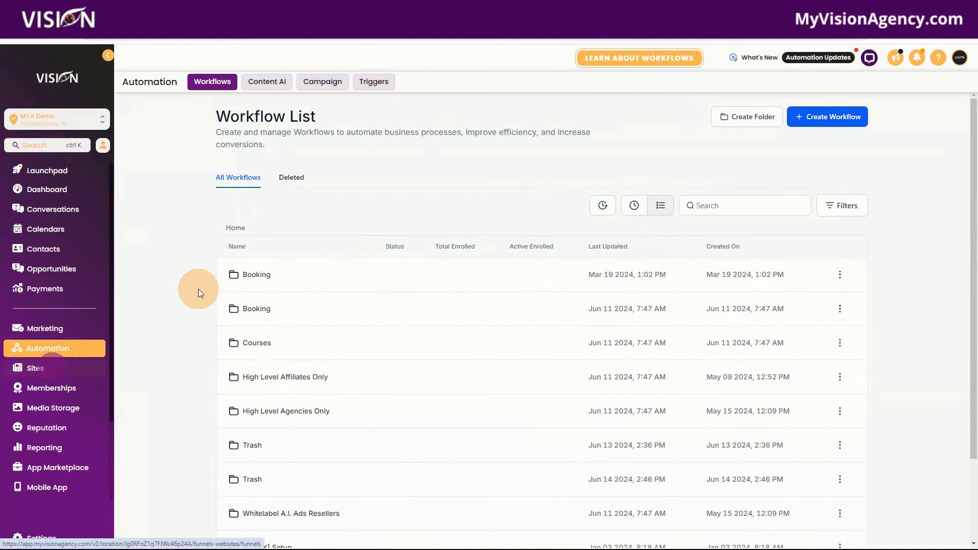
{"action": "left_click", "coordinate": [67, 370]}
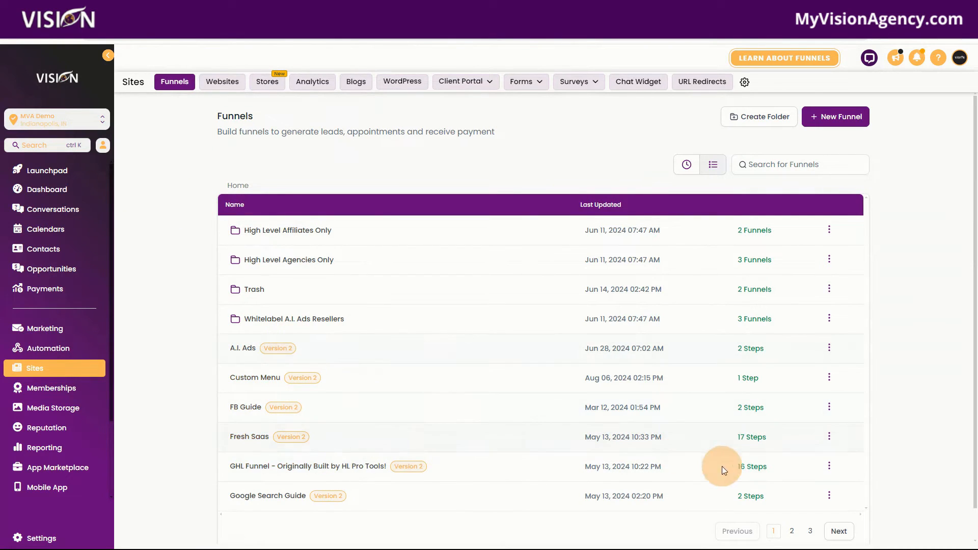
{"action": "left_click", "coordinate": [266, 377]}
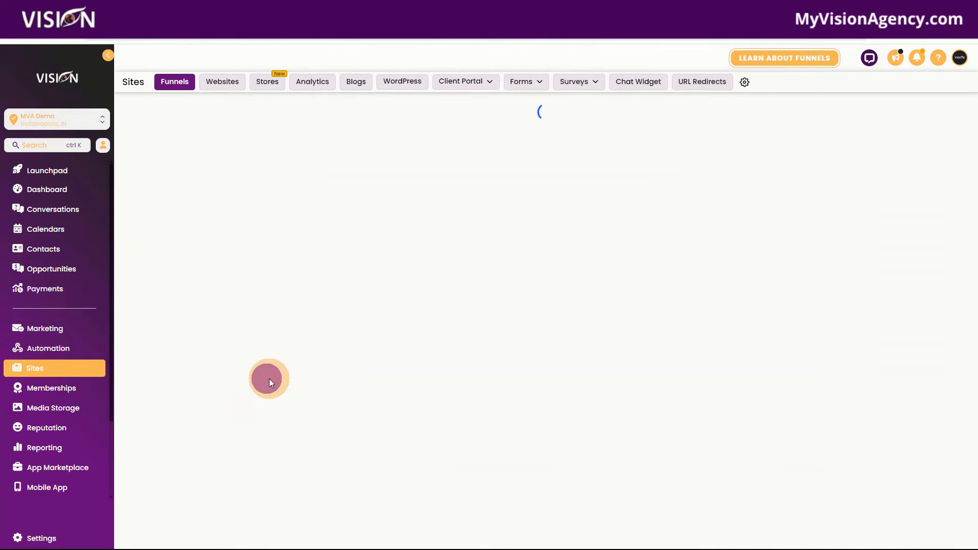
{"action": "left_click", "coordinate": [258, 214]}
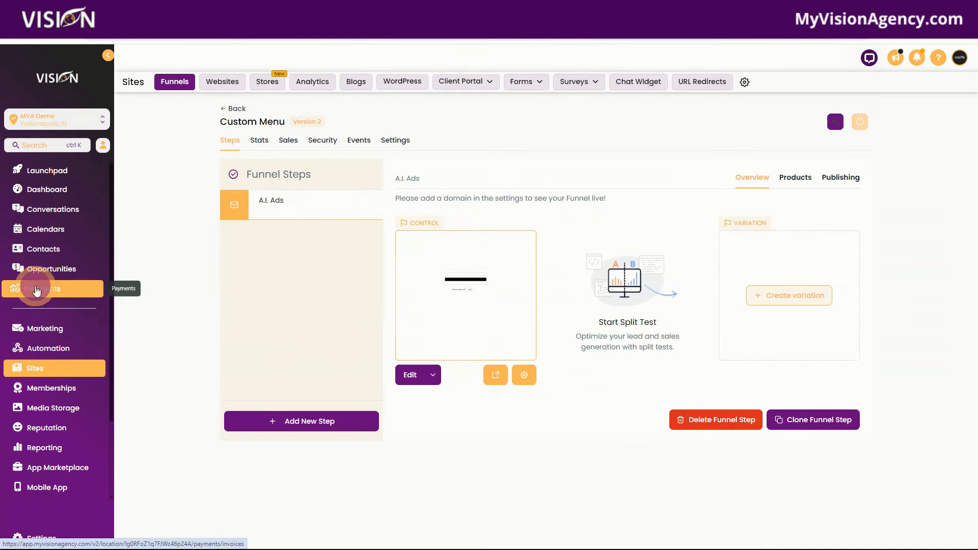
Create a new product under Payments and title it A.I. Ads.
{"action": "left_click", "coordinate": [39, 292]}
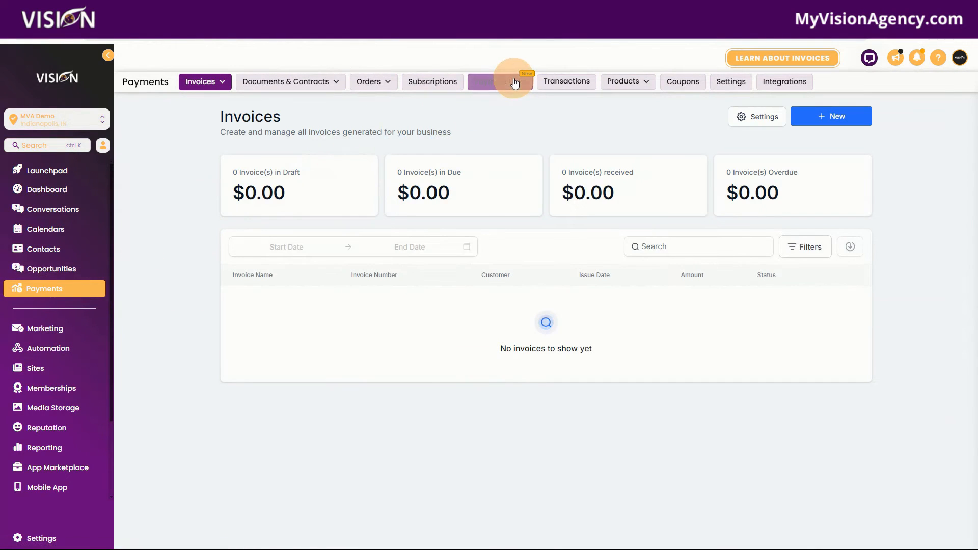
{"action": "left_click", "coordinate": [622, 81]}
{"action": "left_click", "coordinate": [614, 102]}
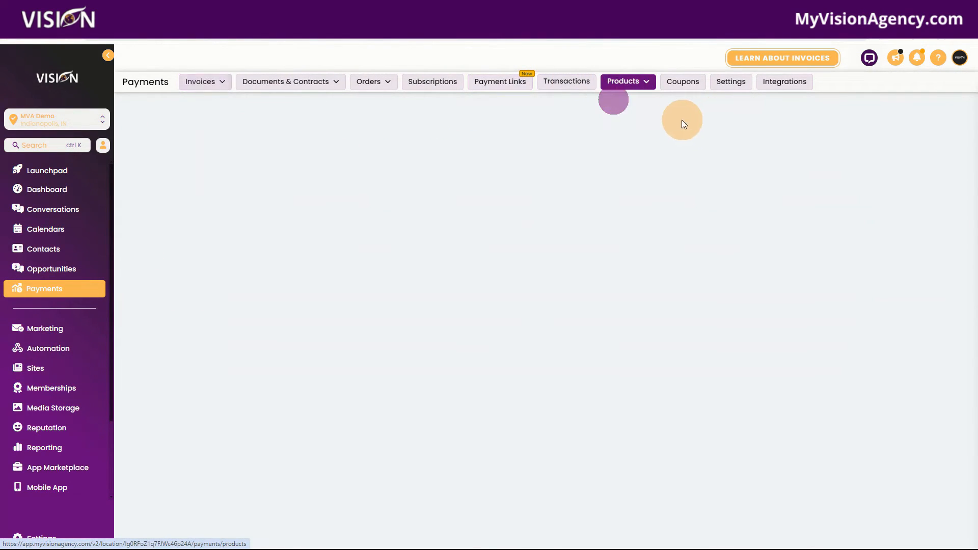
{"action": "left_click", "coordinate": [825, 123]}
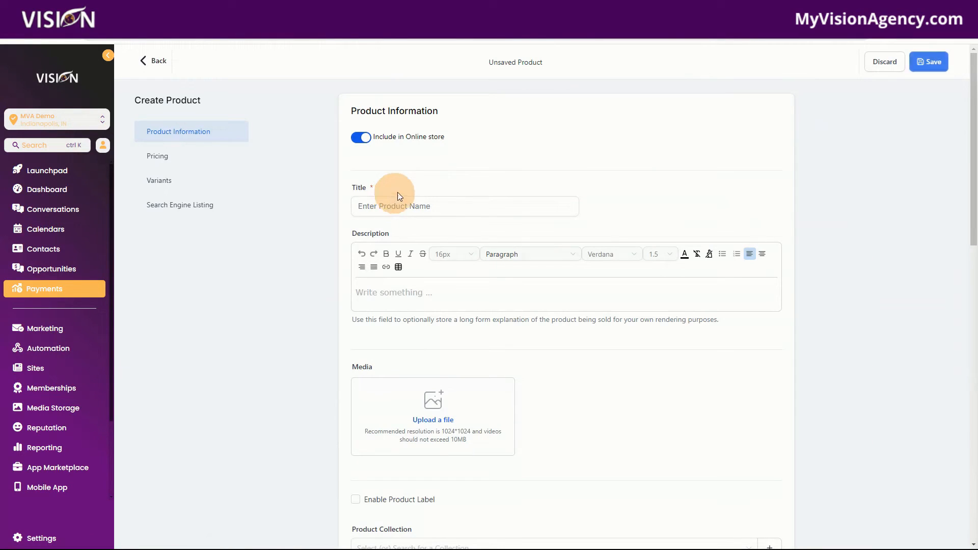
{"action": "left_click", "coordinate": [408, 206]}
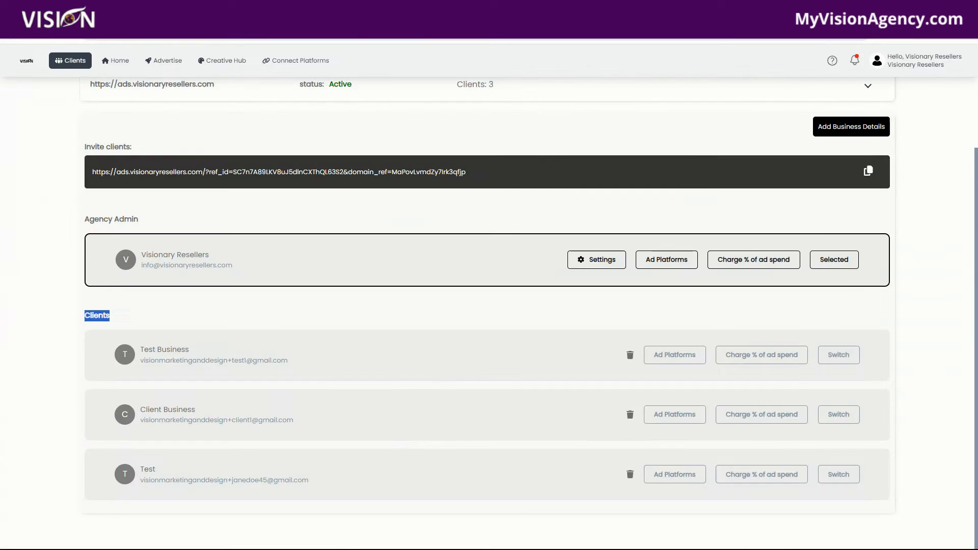
Switch to the ads platform and examine which ad platforms are enabled for the Test Business client.
{"action": "left_click", "coordinate": [665, 362]}
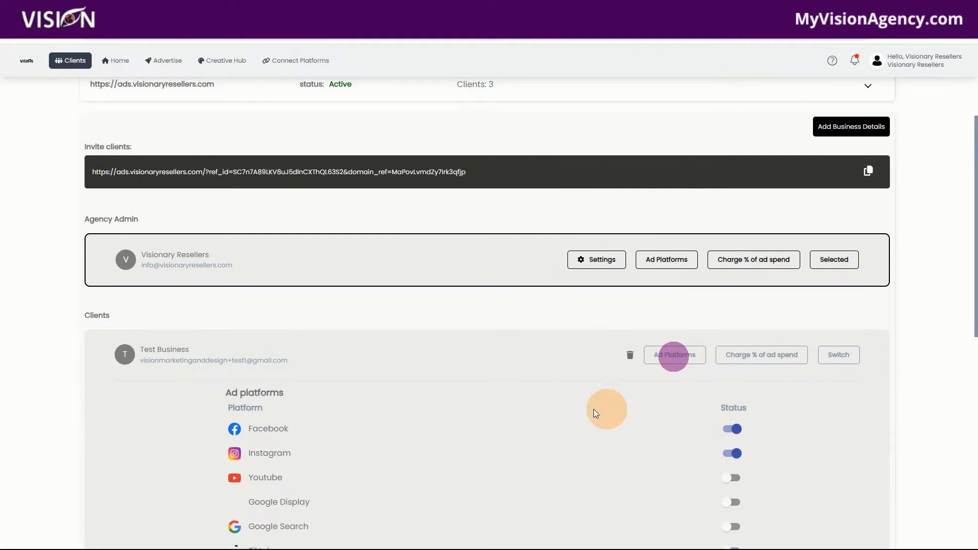
{"action": "scroll", "coordinate": [594, 409], "scroll_direction": "down", "scroll_amount": 5}
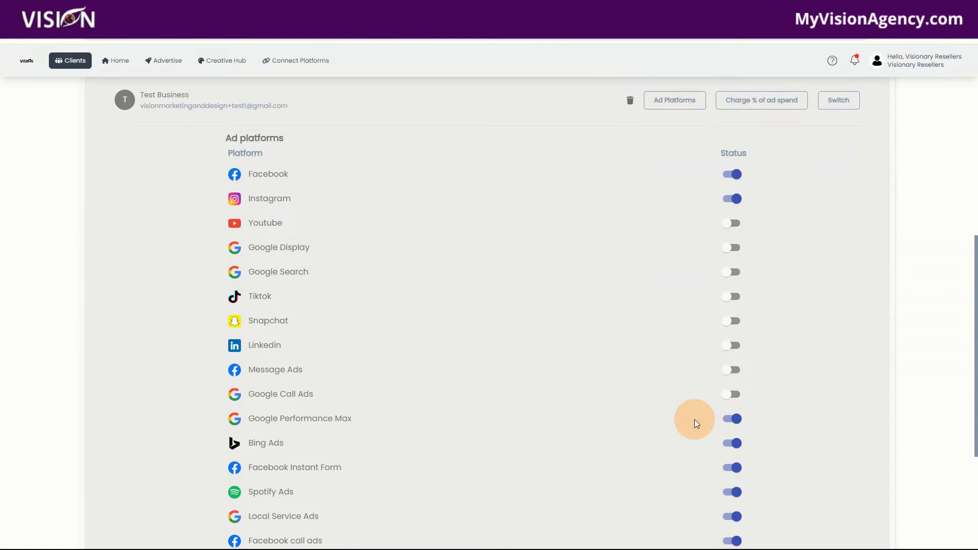
{"action": "scroll", "coordinate": [421, 414], "scroll_direction": "down", "scroll_amount": 1}
{"action": "scroll", "coordinate": [412, 389], "scroll_direction": "up", "scroll_amount": 3}
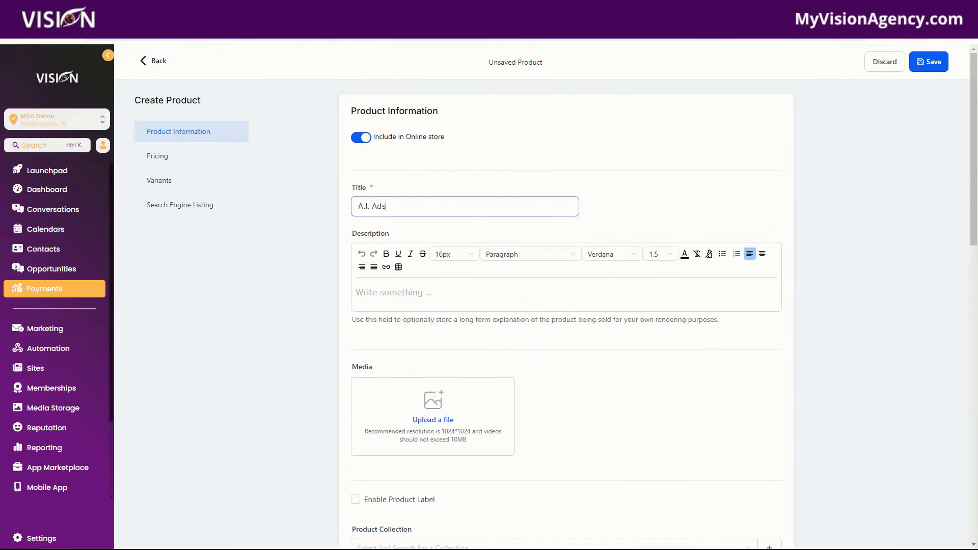
Set the A.I. Ads product's price type to Recurring with an amount of 67 USD.
{"action": "left_click", "coordinate": [357, 209]}
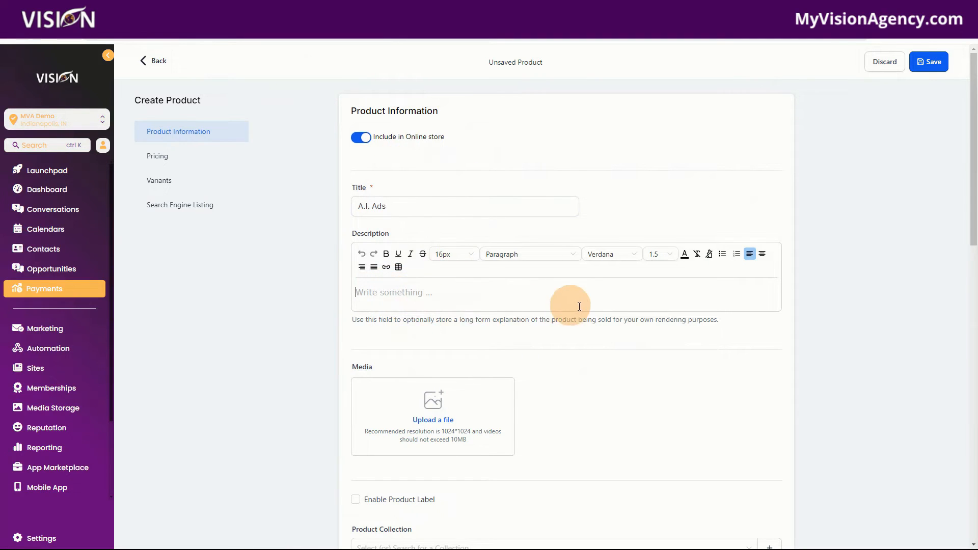
{"action": "scroll", "coordinate": [564, 303], "scroll_direction": "down", "scroll_amount": 3}
{"action": "left_click", "coordinate": [388, 396]}
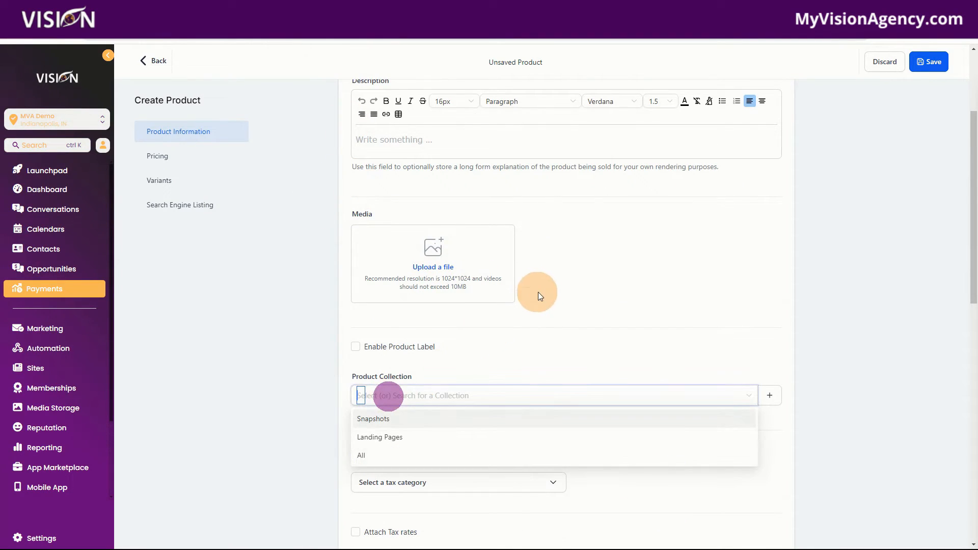
{"action": "scroll", "coordinate": [527, 275], "scroll_direction": "down", "scroll_amount": 1}
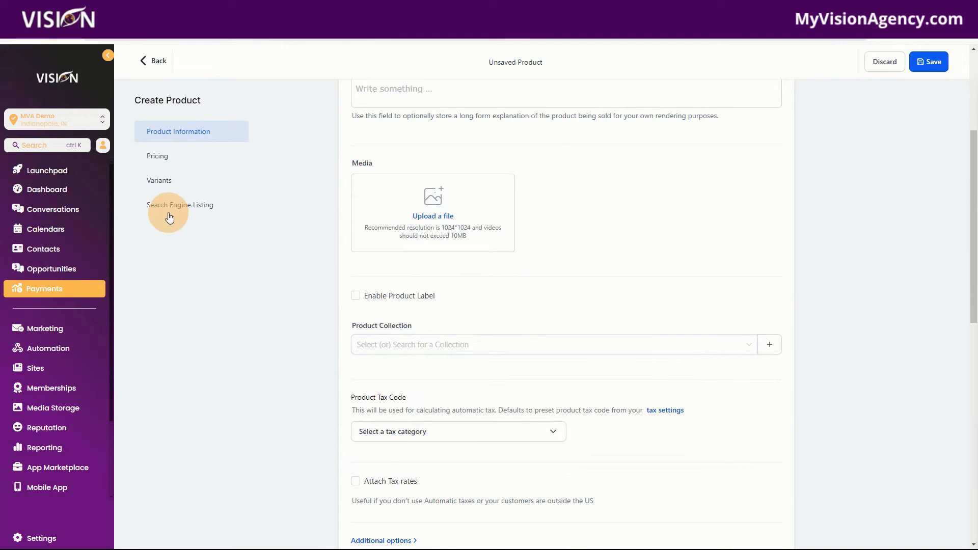
{"action": "scroll", "coordinate": [362, 377], "scroll_direction": "down", "scroll_amount": 4}
{"action": "left_click", "coordinate": [403, 419]}
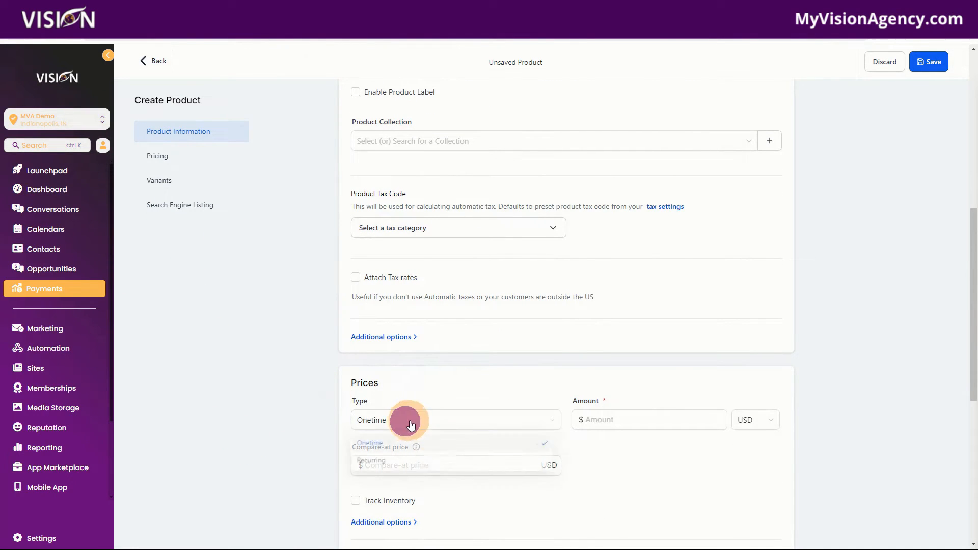
{"action": "left_click", "coordinate": [417, 464]}
{"action": "scroll", "coordinate": [671, 360], "scroll_direction": "down", "scroll_amount": 2}
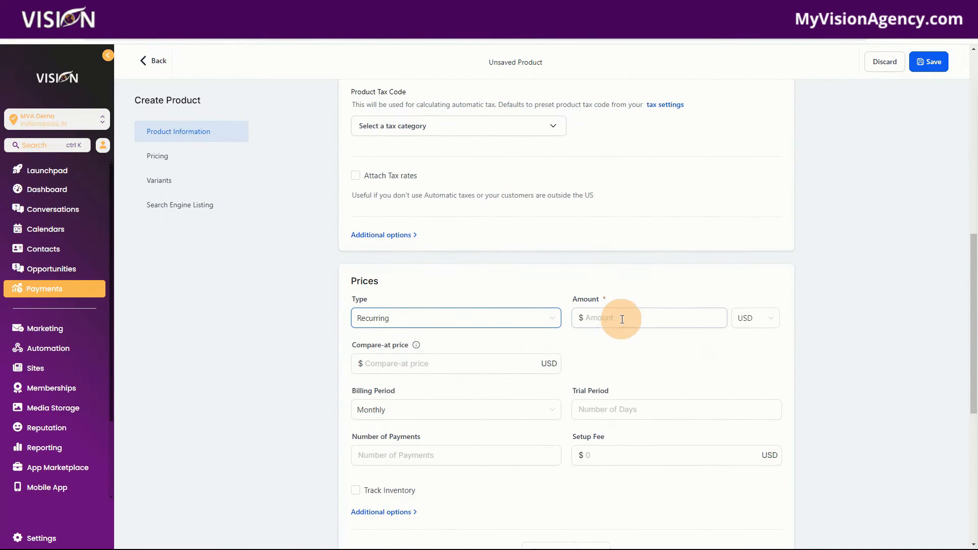
{"action": "left_click", "coordinate": [622, 318]}
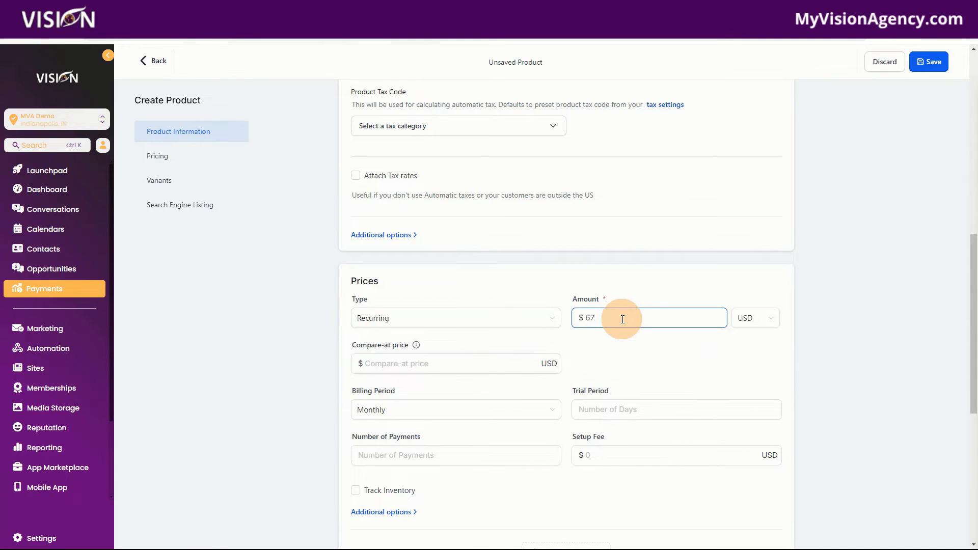
{"action": "left_click", "coordinate": [675, 280]}
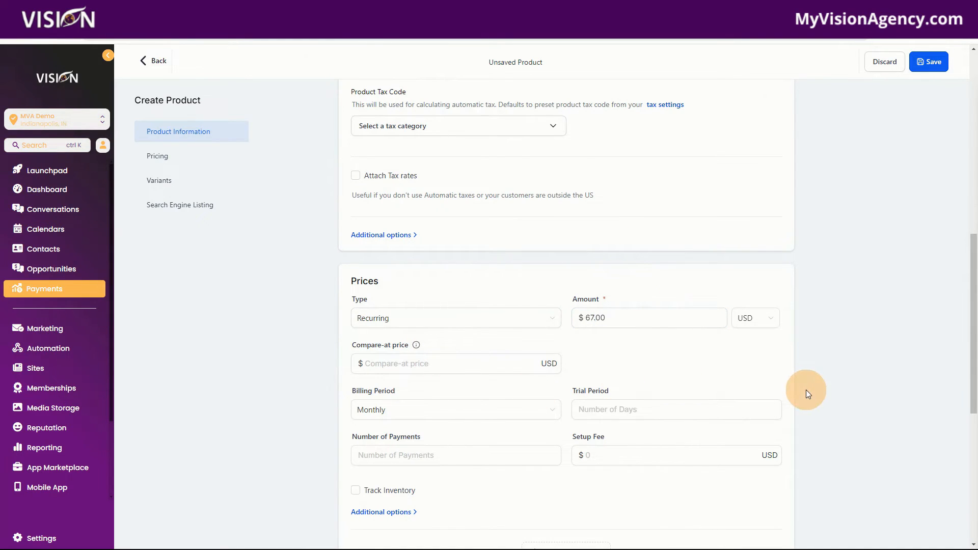
{"action": "scroll", "coordinate": [836, 389], "scroll_direction": "down", "scroll_amount": 3}
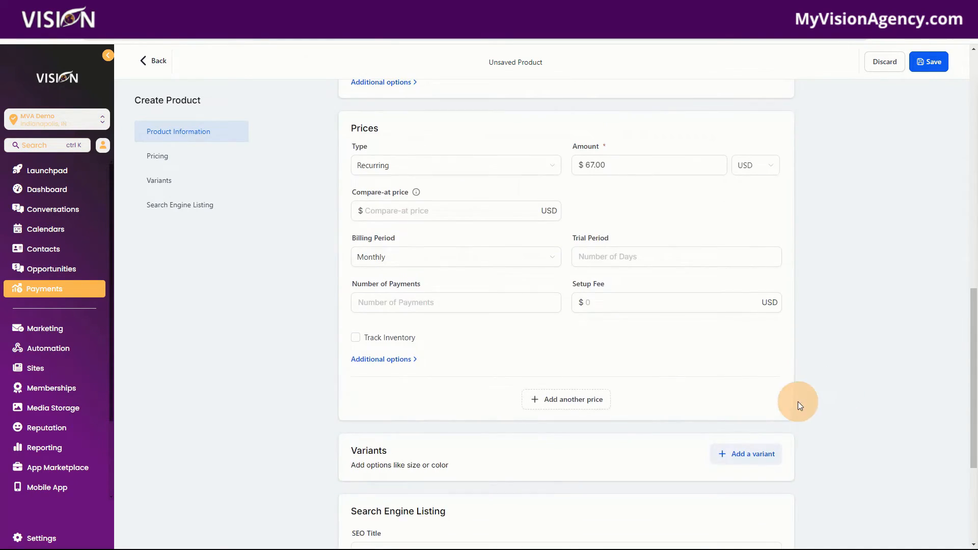
Save the A.I. Ads product, sync it with Stripe / Paypal, and return to the product list.
{"action": "left_click", "coordinate": [929, 61]}
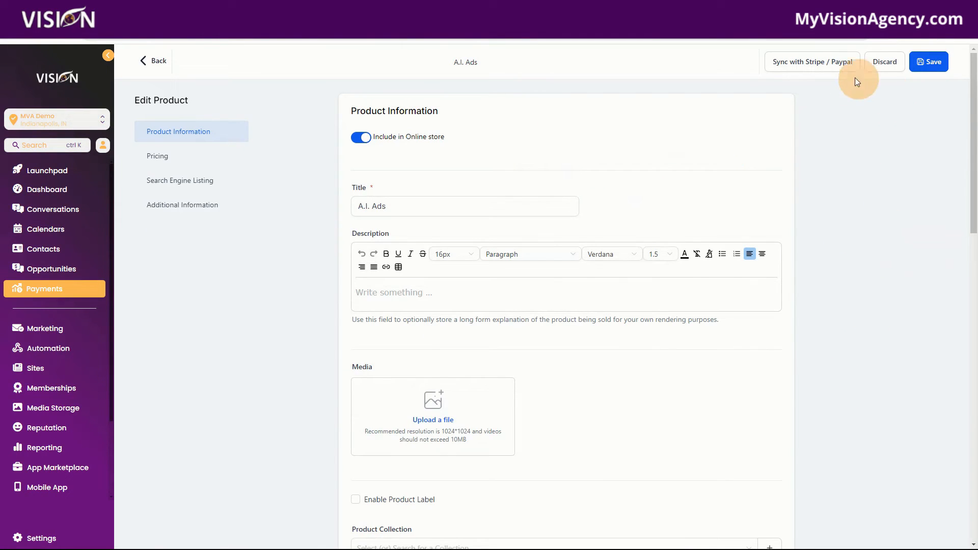
{"action": "left_click", "coordinate": [818, 64]}
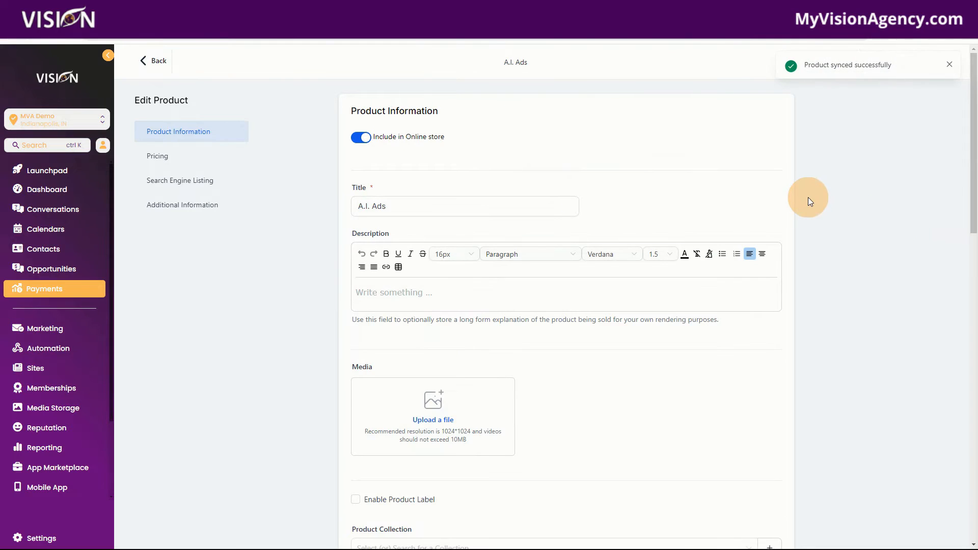
{"action": "left_click", "coordinate": [160, 69]}
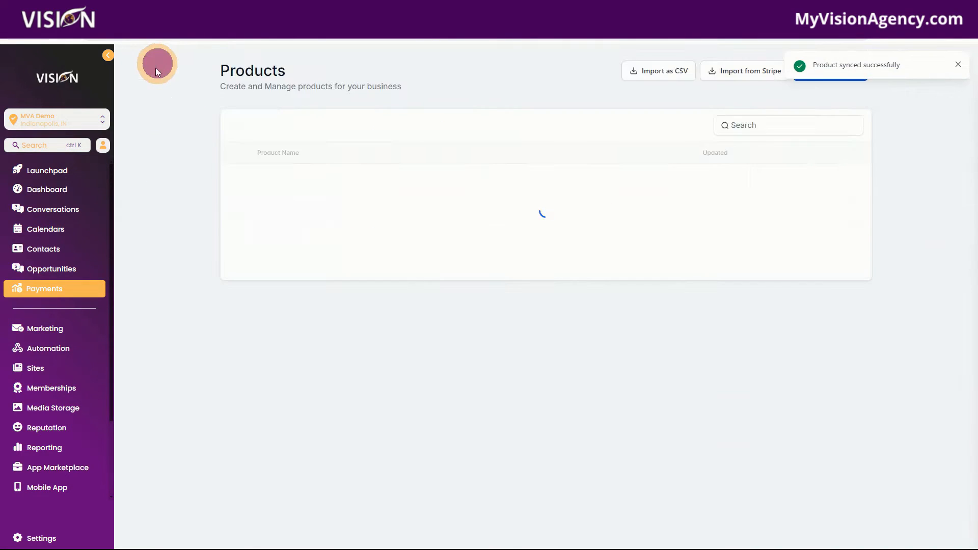
Open the product list of the A.I. Ads step in the Custom Menu funnel.
{"action": "left_click", "coordinate": [33, 367]}
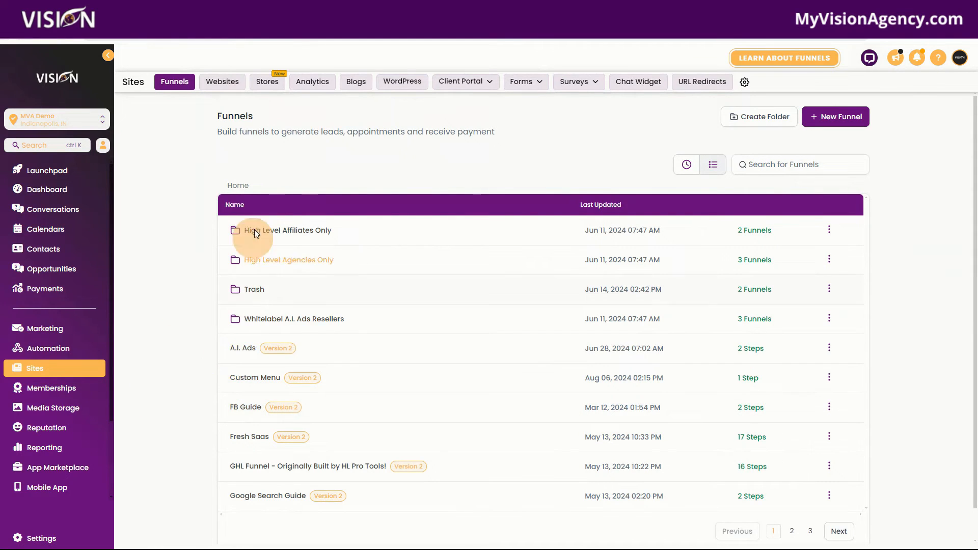
{"action": "left_click", "coordinate": [254, 378]}
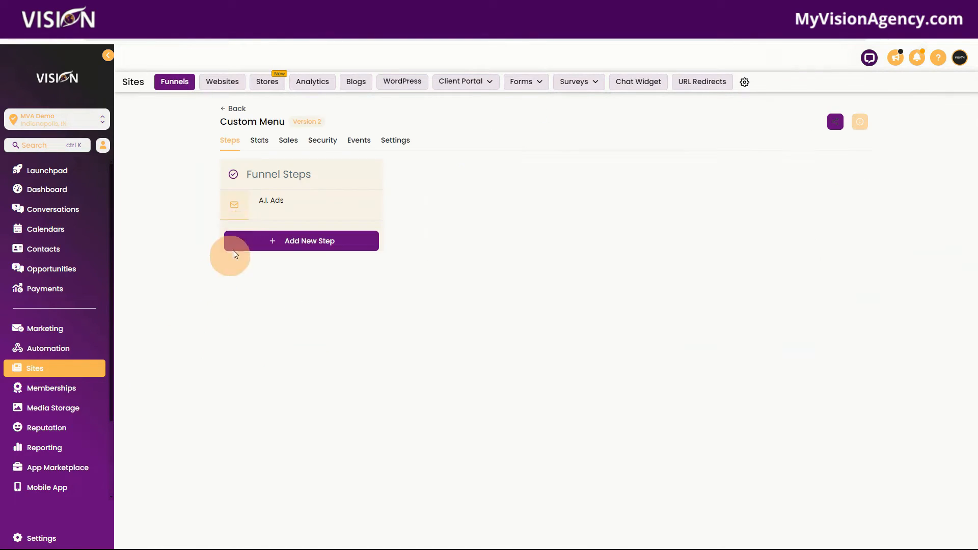
{"action": "left_click", "coordinate": [801, 179]}
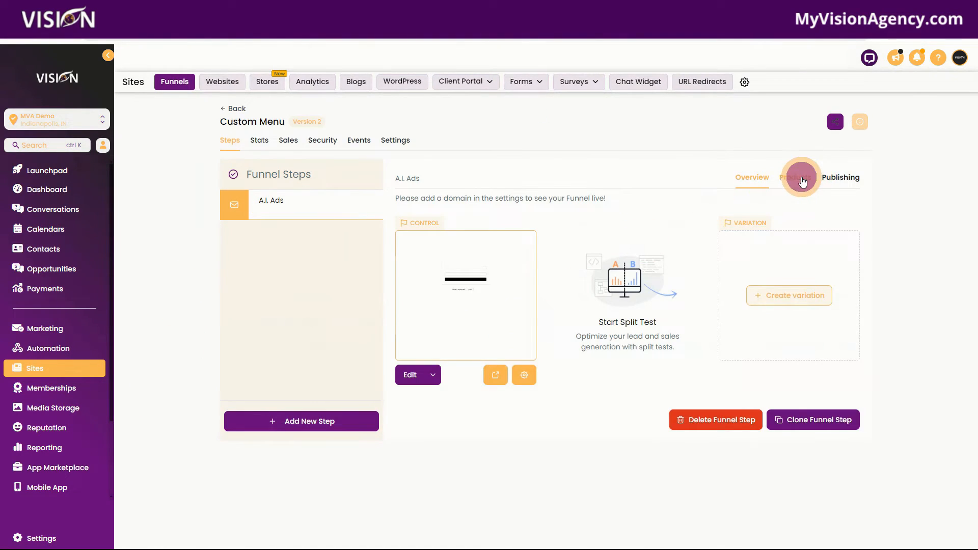
Add the A.I. Ads product with the A.I. Ads @ 67 price to the funnel step and save it.
{"action": "left_click", "coordinate": [818, 228]}
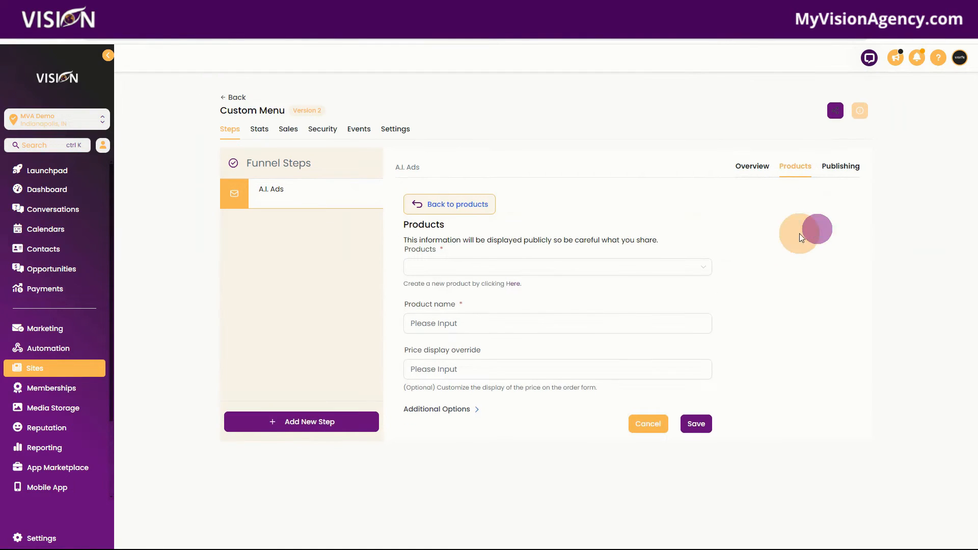
{"action": "left_click", "coordinate": [425, 262]}
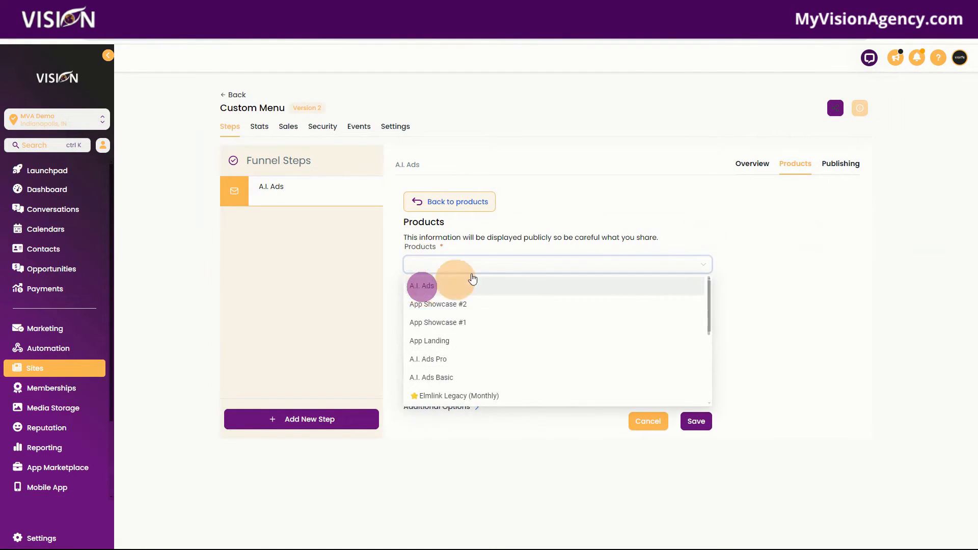
{"action": "left_click", "coordinate": [454, 286]}
{"action": "left_click", "coordinate": [428, 319]}
{"action": "left_click", "coordinate": [433, 332]}
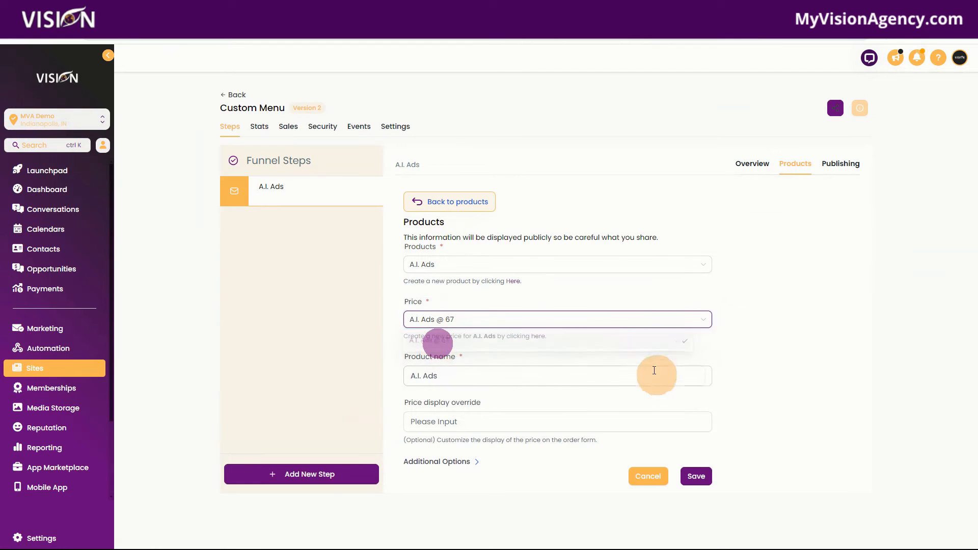
{"action": "left_click", "coordinate": [696, 475]}
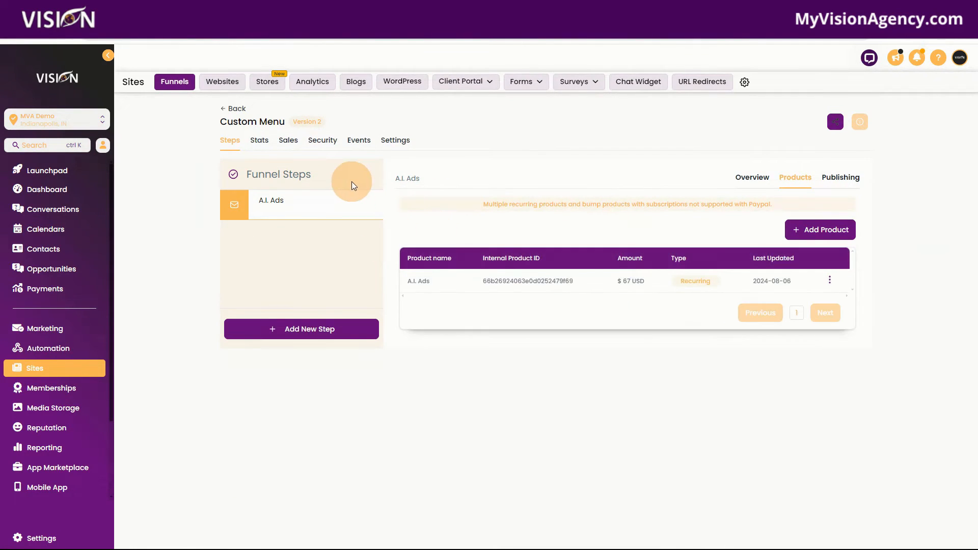
Open the A.I. Ads funnel page for editing in a new tab and delete its registration form.
{"action": "left_click", "coordinate": [753, 177]}
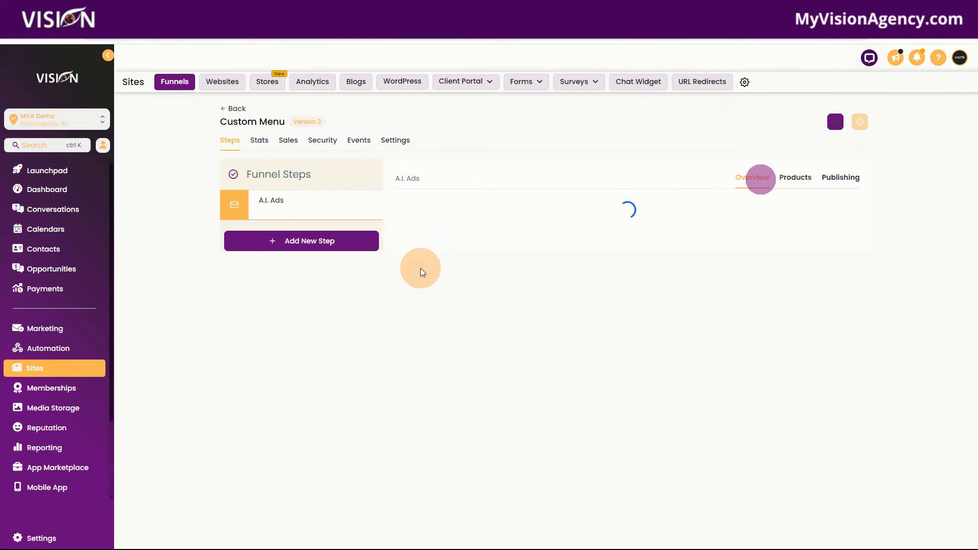
{"action": "left_click", "coordinate": [432, 375]}
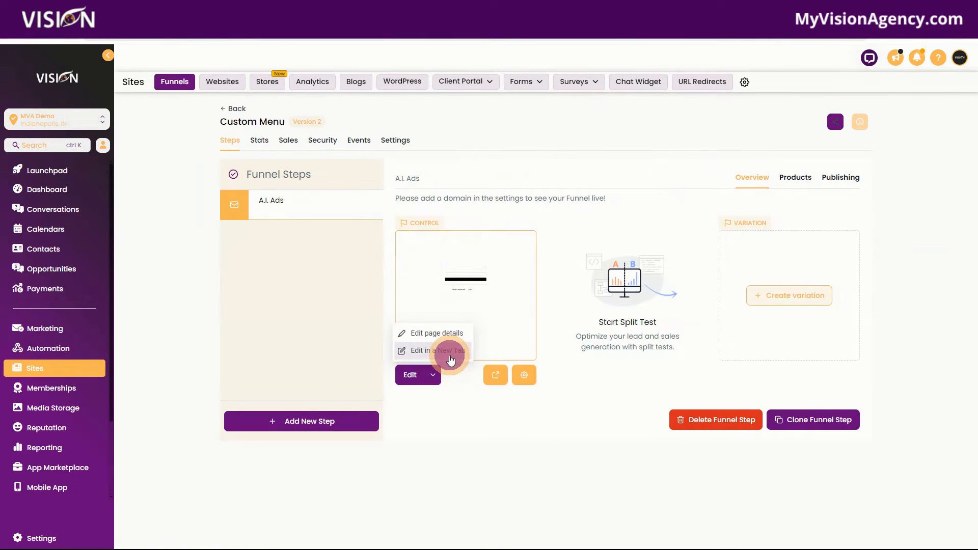
{"action": "left_click", "coordinate": [449, 353]}
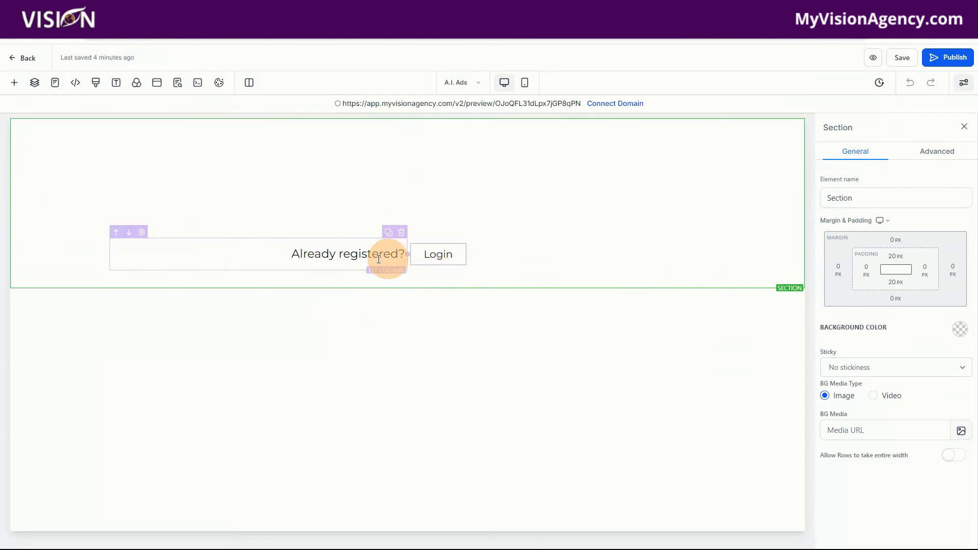
{"action": "left_click", "coordinate": [449, 237]}
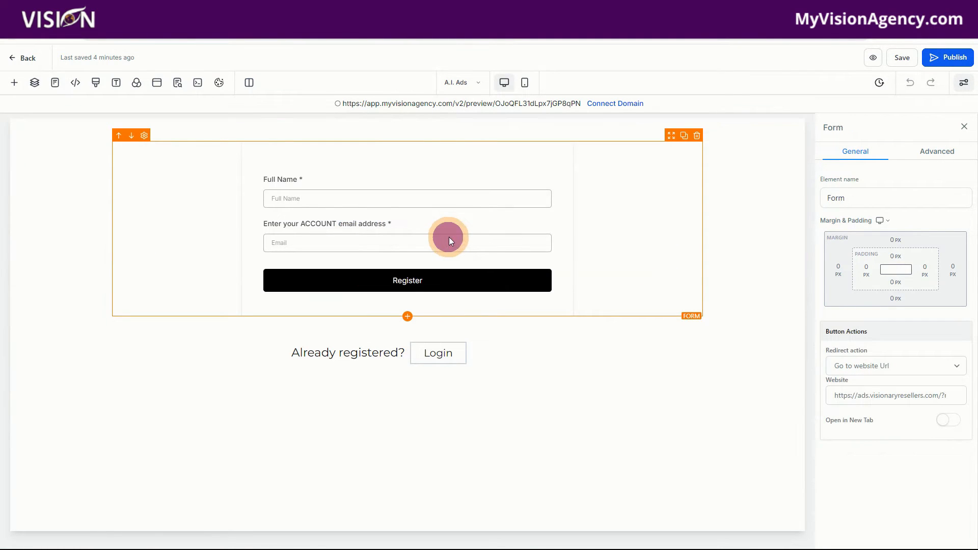
{"action": "left_click", "coordinate": [697, 135]}
Place a 1 Step Order element in the empty column above the Already registered? row.
{"action": "left_click", "coordinate": [415, 168]}
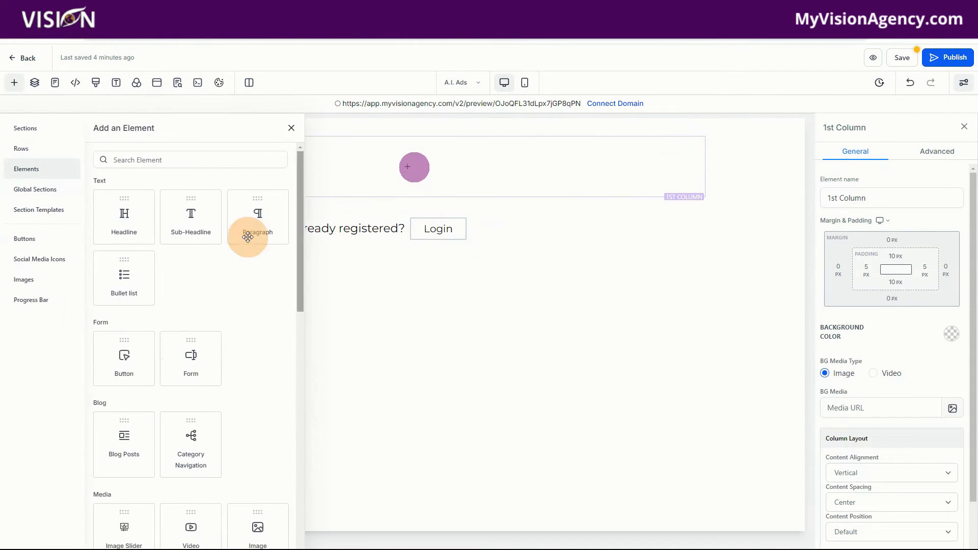
{"action": "scroll", "coordinate": [197, 387], "scroll_direction": "down", "scroll_amount": 10}
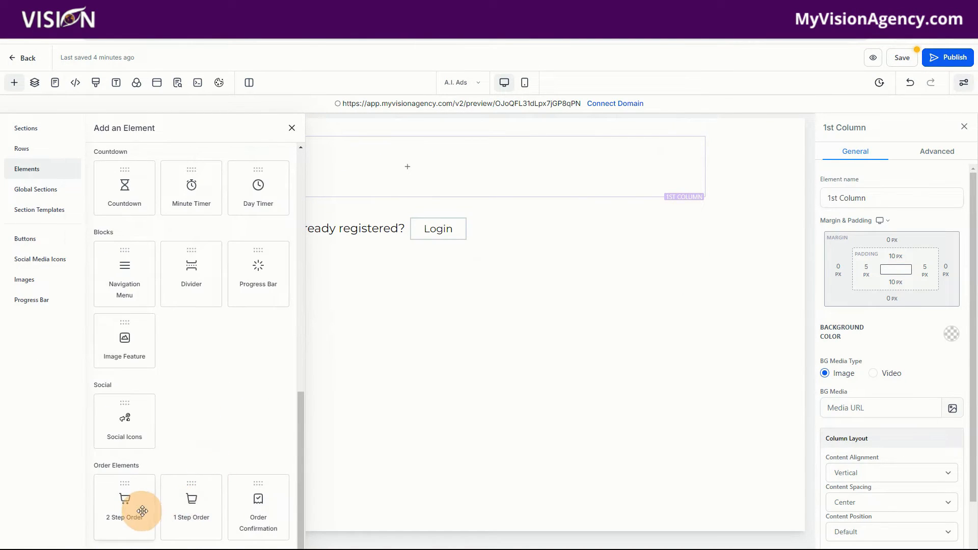
{"action": "left_click_drag", "start_coordinate": [190, 503], "coordinate": [435, 171]}
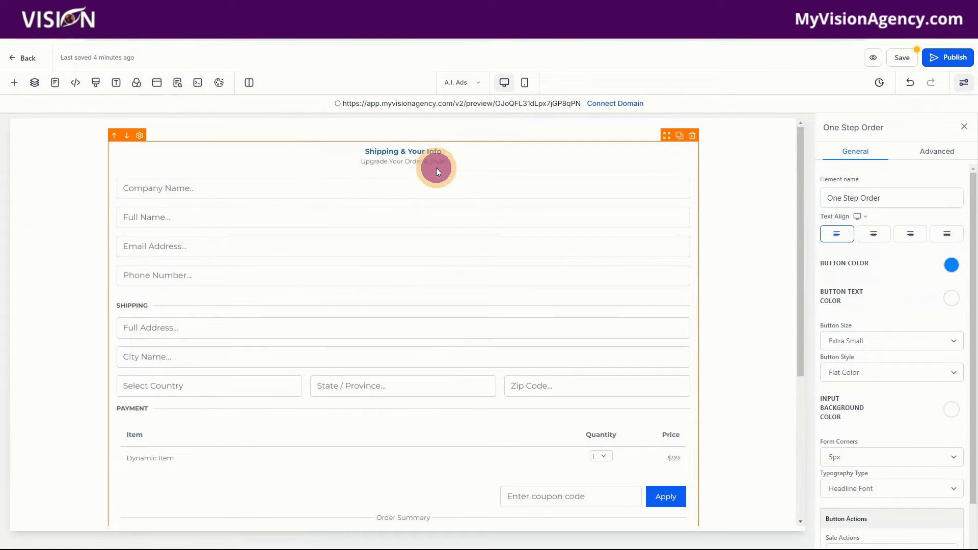
Clear the headline and sub headline text of the One Step Order form.
{"action": "left_click", "coordinate": [937, 151]}
{"action": "left_click_drag", "start_coordinate": [937, 224], "coordinate": [818, 224]}
{"action": "key", "text": "BackSpace"}
{"action": "left_click_drag", "start_coordinate": [924, 252], "coordinate": [823, 250]}
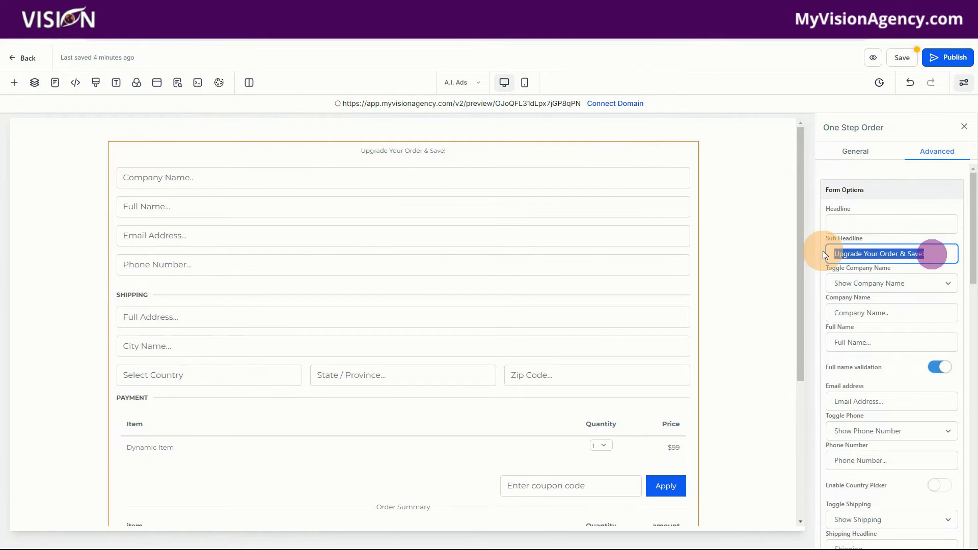
{"action": "key", "text": "BackSpace"}
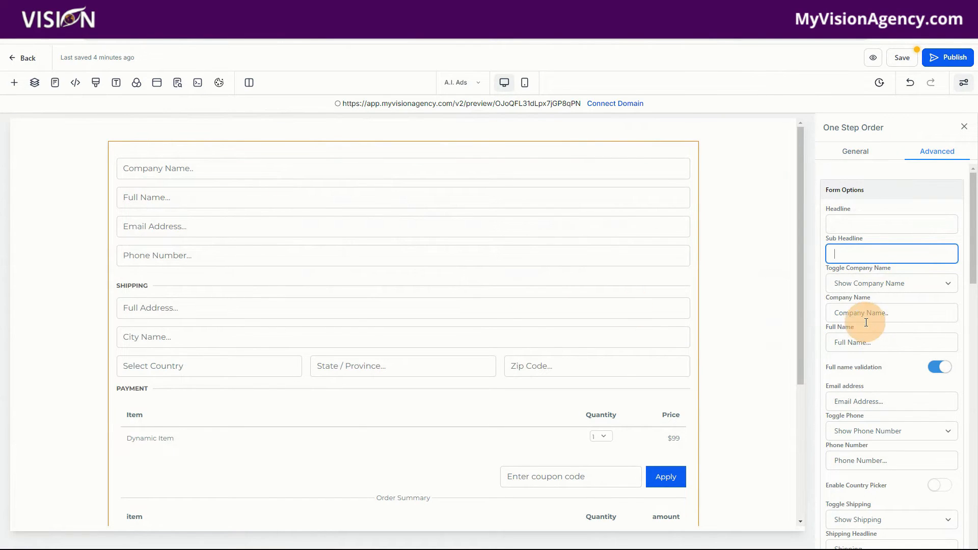
Enable the country picker on the order form and set its shipping option to Hide Shipping.
{"action": "scroll", "coordinate": [901, 361], "scroll_direction": "down", "scroll_amount": 3}
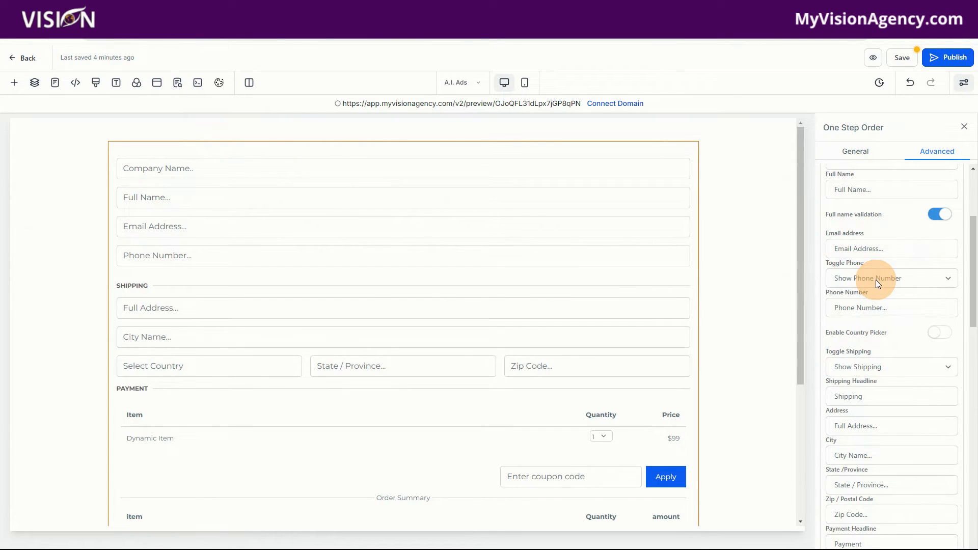
{"action": "scroll", "coordinate": [896, 326], "scroll_direction": "down", "scroll_amount": 3}
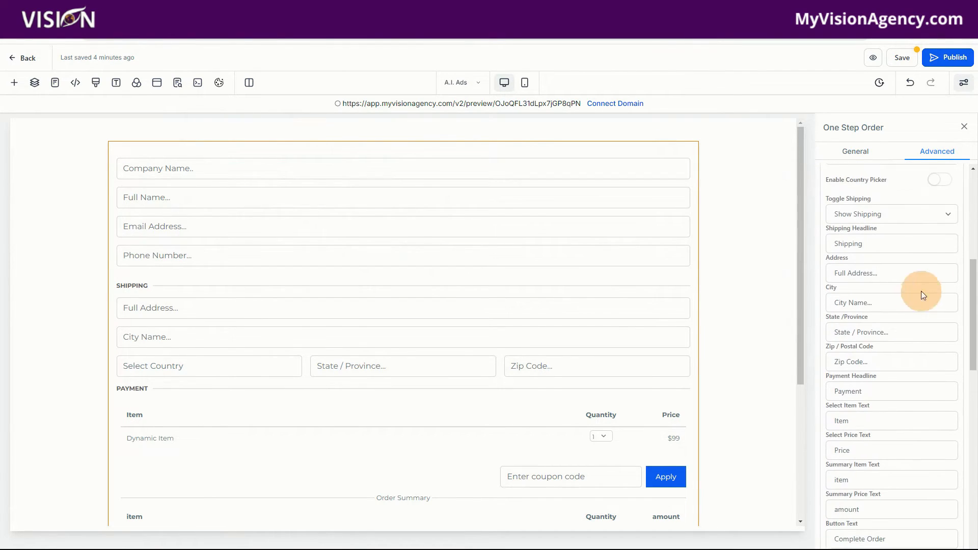
{"action": "left_click", "coordinate": [942, 182]}
{"action": "left_click", "coordinate": [847, 214]}
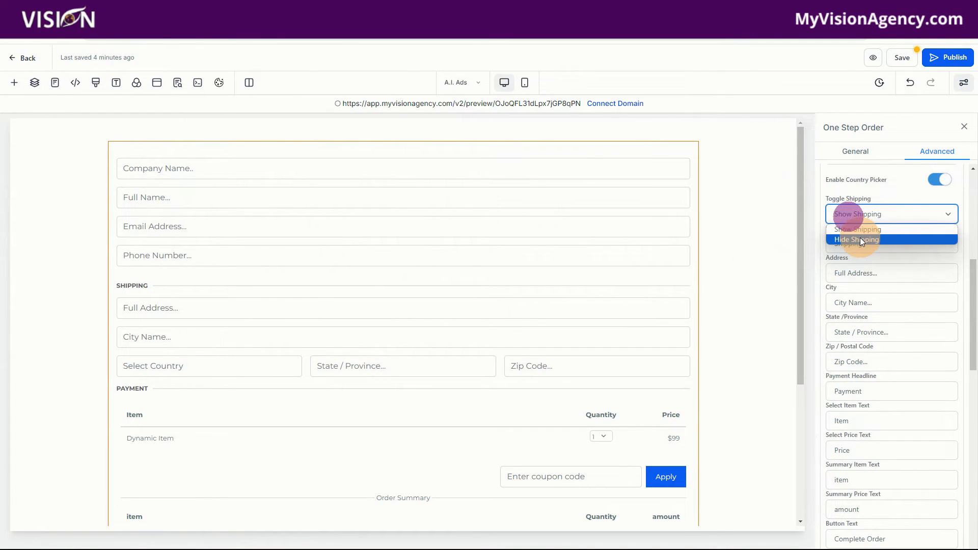
{"action": "left_click", "coordinate": [860, 240]}
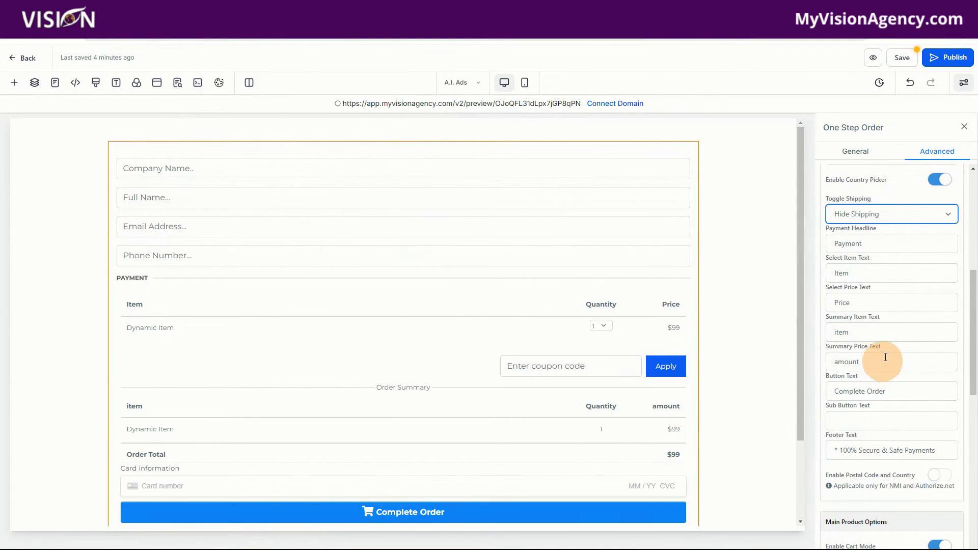
Disable cart mode and pricing information for the order form's main product and save the page.
{"action": "scroll", "coordinate": [890, 399], "scroll_direction": "down", "scroll_amount": 5}
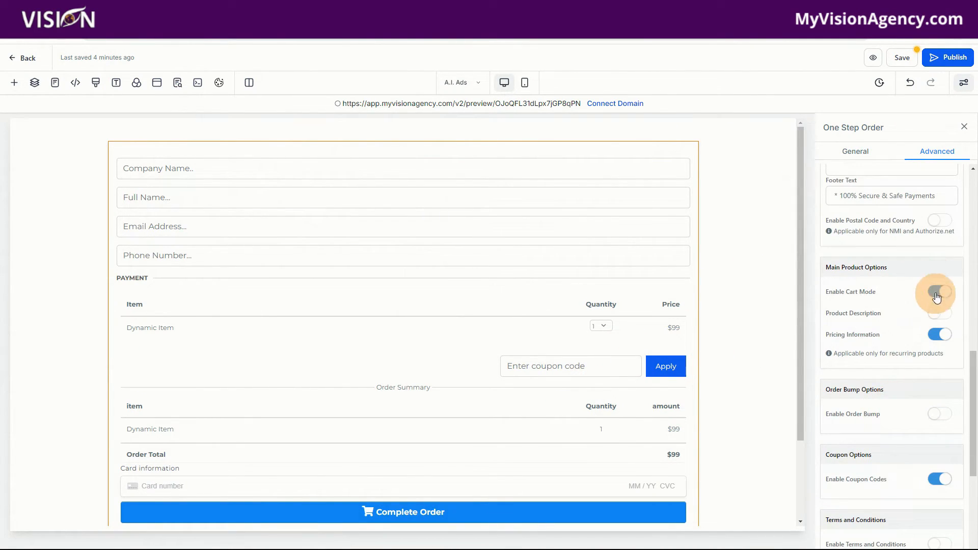
{"action": "left_click", "coordinate": [938, 294]}
{"action": "left_click", "coordinate": [937, 333]}
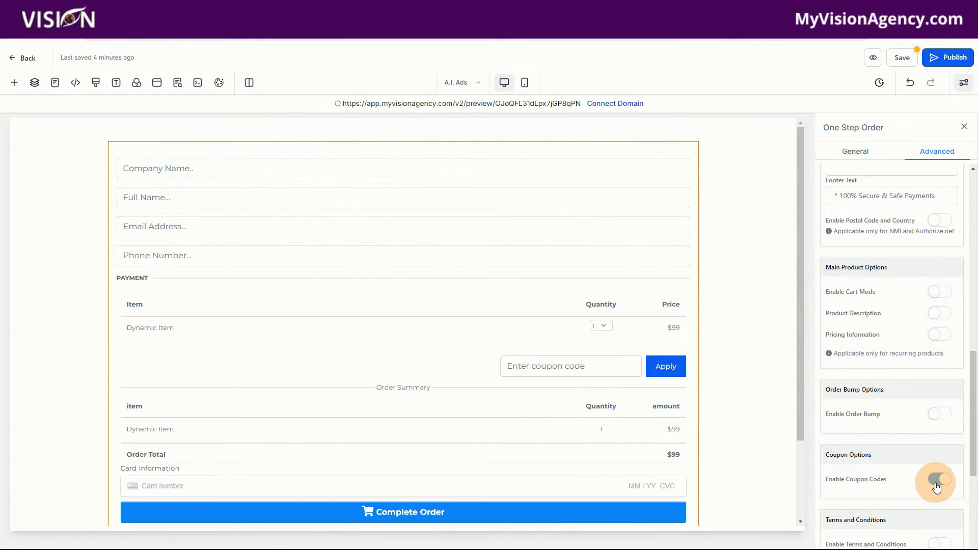
{"action": "scroll", "coordinate": [892, 474], "scroll_direction": "down", "scroll_amount": 4}
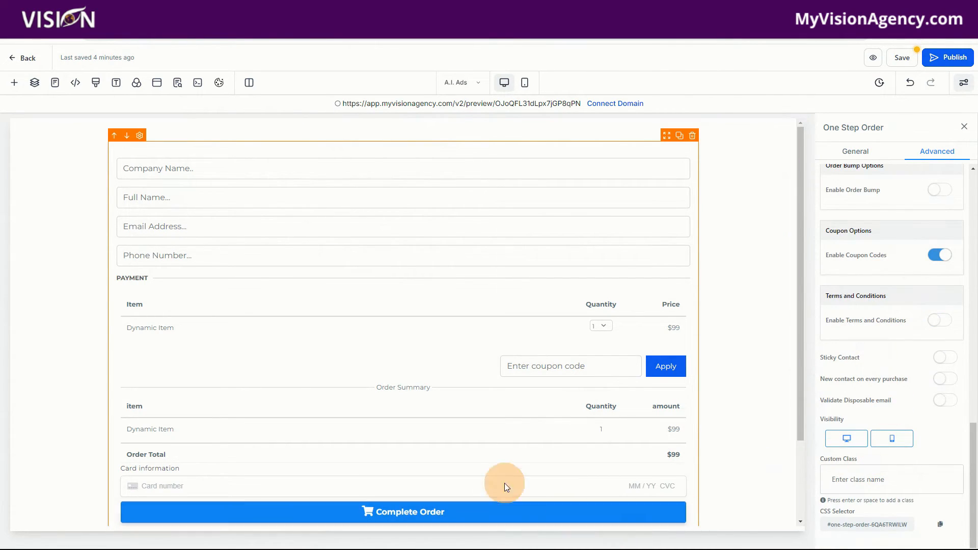
{"action": "scroll", "coordinate": [386, 470], "scroll_direction": "down", "scroll_amount": 2}
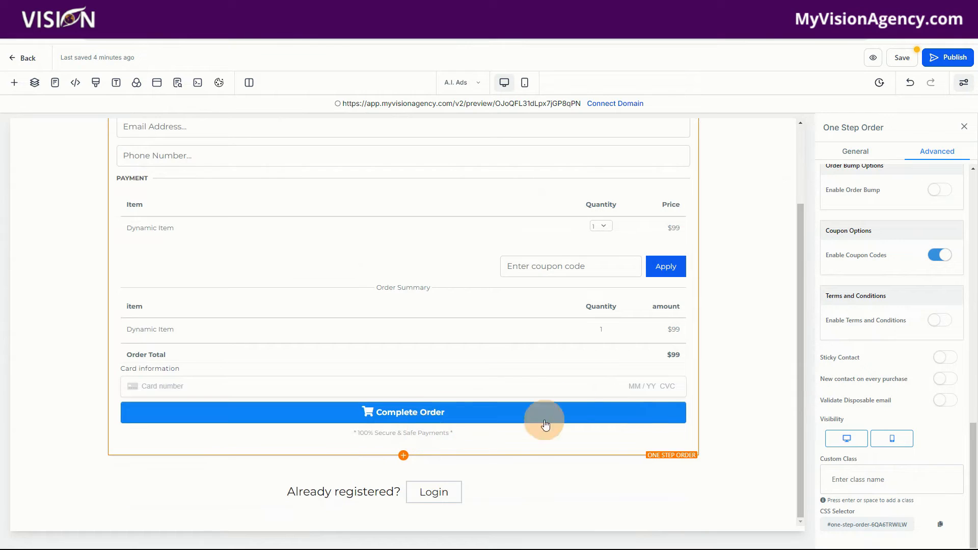
{"action": "left_click", "coordinate": [901, 57]}
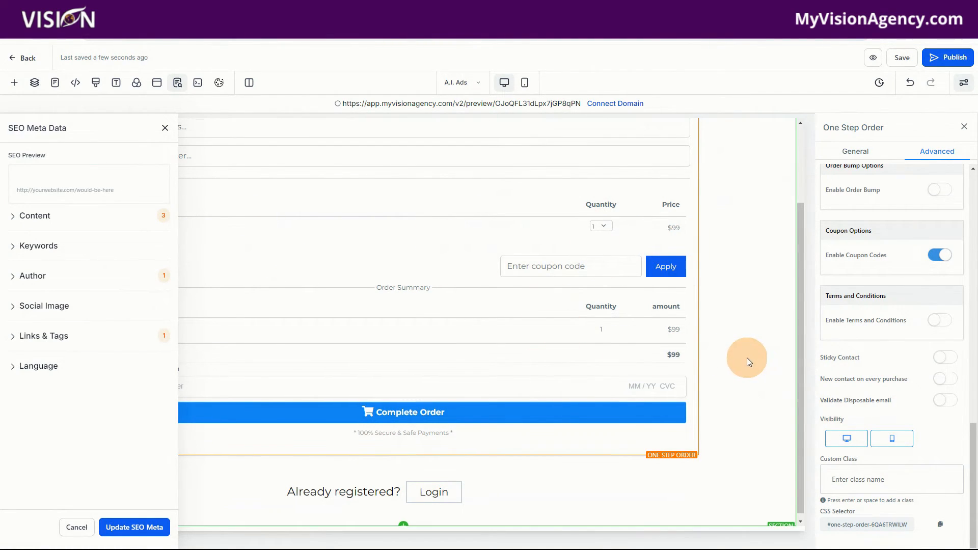
Close the SEO Meta Data settings and set the order form's sale action to Go to website Url.
{"action": "scroll", "coordinate": [747, 358], "scroll_direction": "up", "scroll_amount": 2}
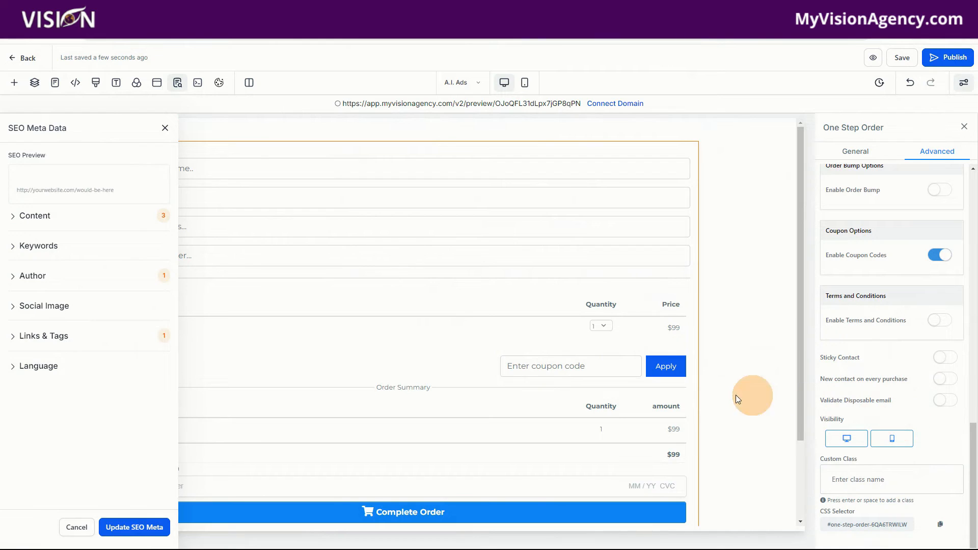
{"action": "left_click", "coordinate": [162, 128]}
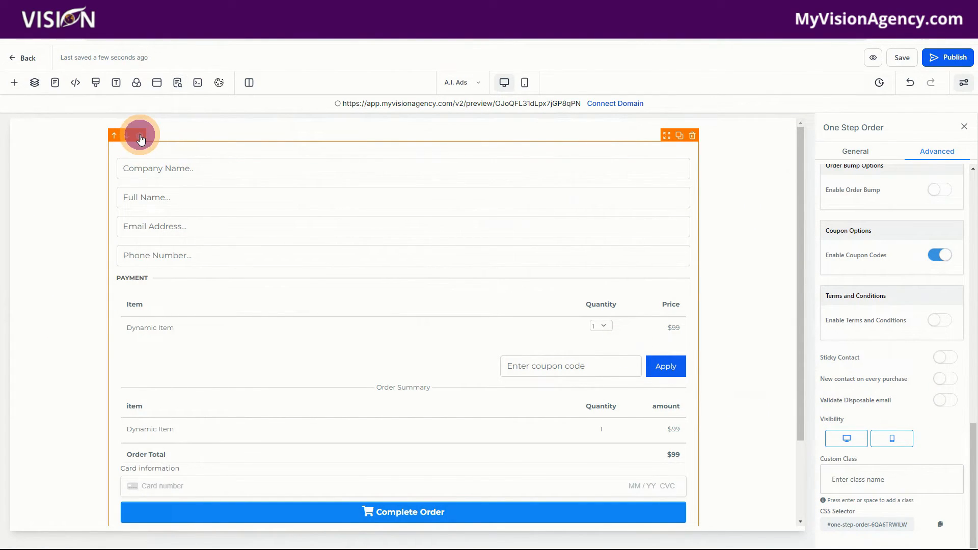
{"action": "left_click", "coordinate": [853, 155]}
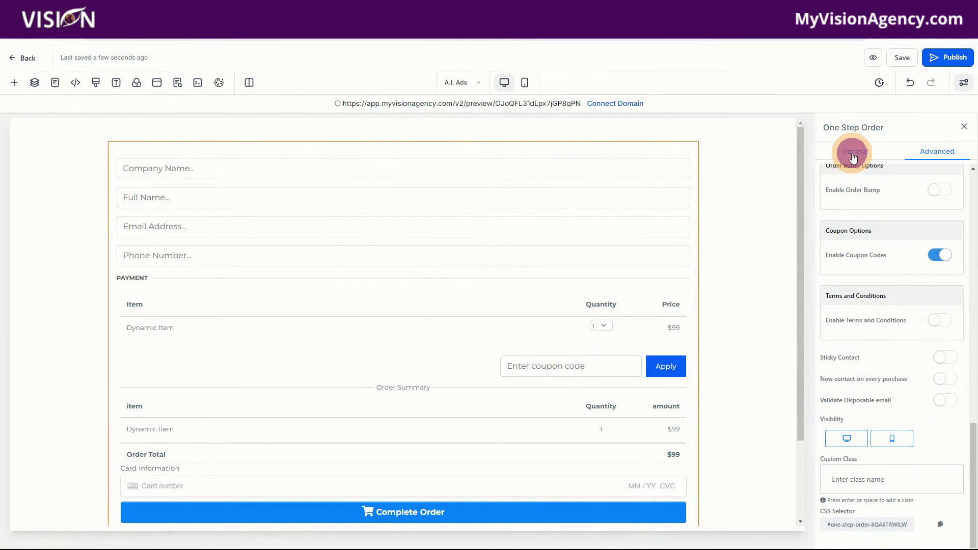
{"action": "scroll", "coordinate": [886, 412], "scroll_direction": "down", "scroll_amount": 2}
{"action": "left_click", "coordinate": [863, 500]}
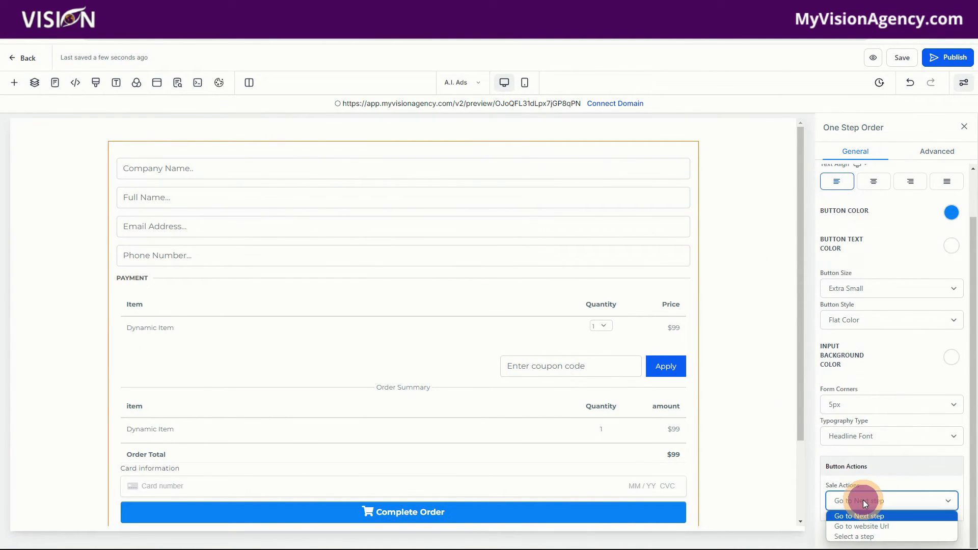
{"action": "left_click", "coordinate": [876, 526]}
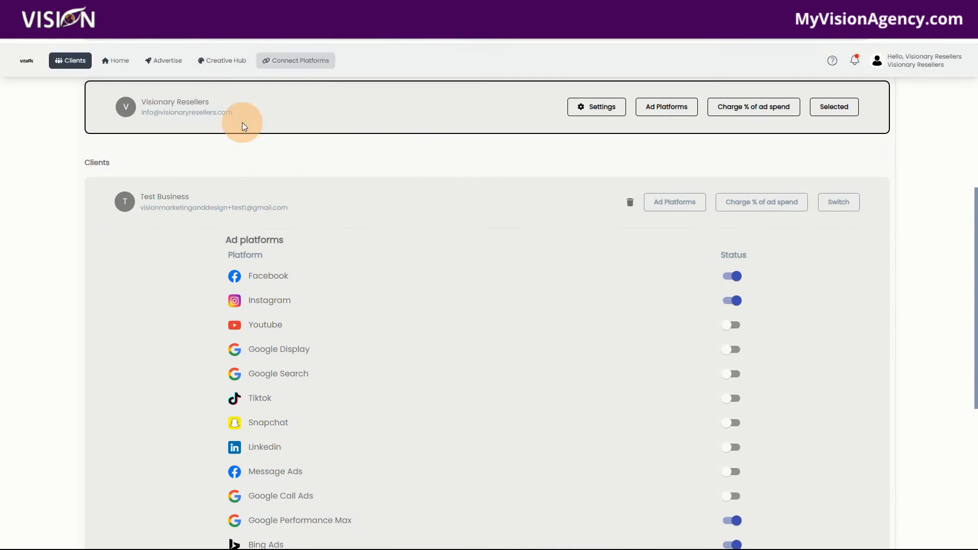
Copy the client invite link from the ads platform's Clients page and paste it as the order form's Redirect URL.
{"action": "scroll", "coordinate": [356, 280], "scroll_direction": "up", "scroll_amount": 5}
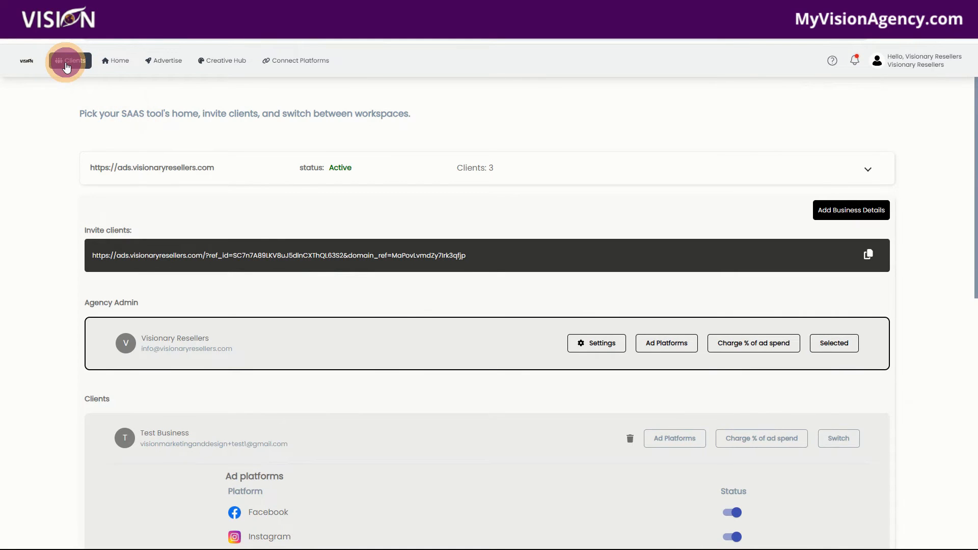
{"action": "left_click", "coordinate": [868, 255]}
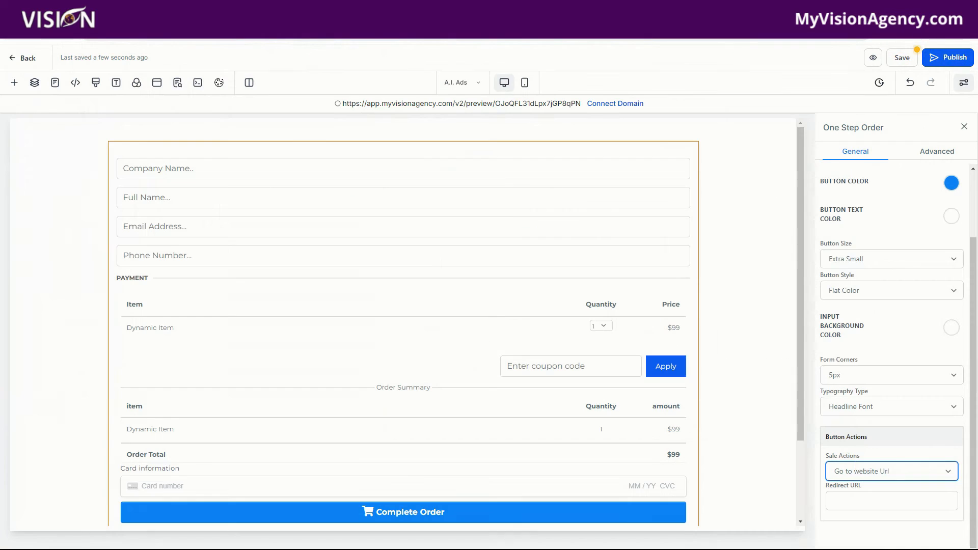
{"action": "left_click", "coordinate": [891, 483]}
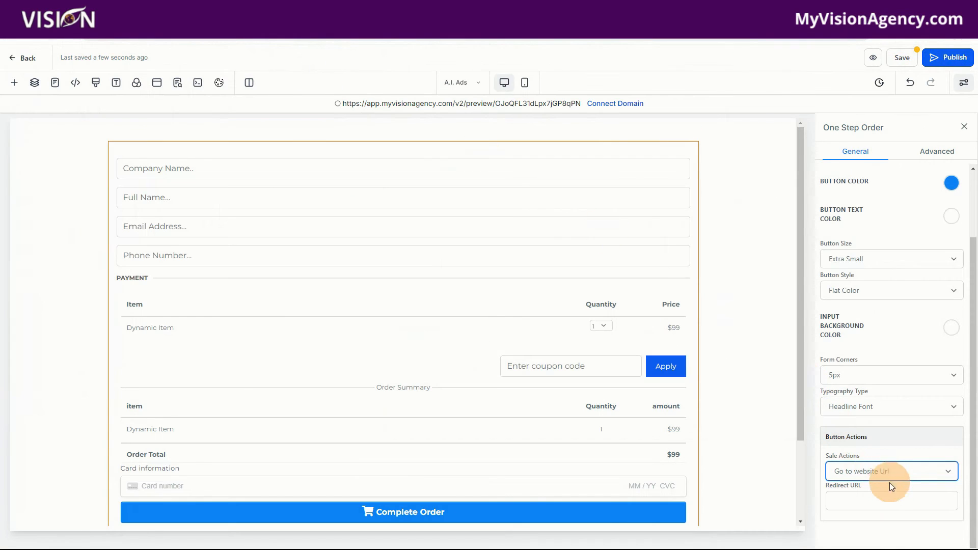
{"action": "left_click", "coordinate": [891, 500]}
{"action": "key", "text": "ctrl+v"}
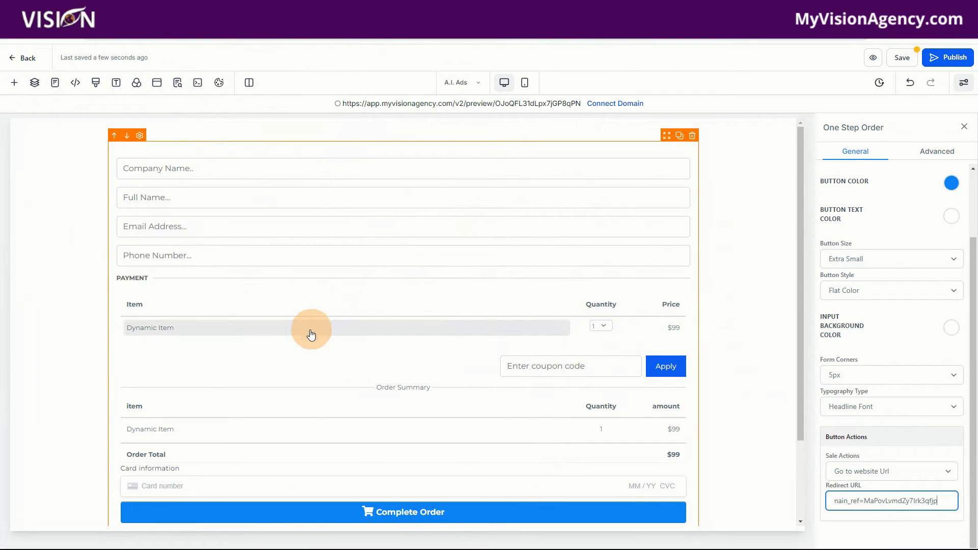
{"action": "left_click", "coordinate": [859, 500]}
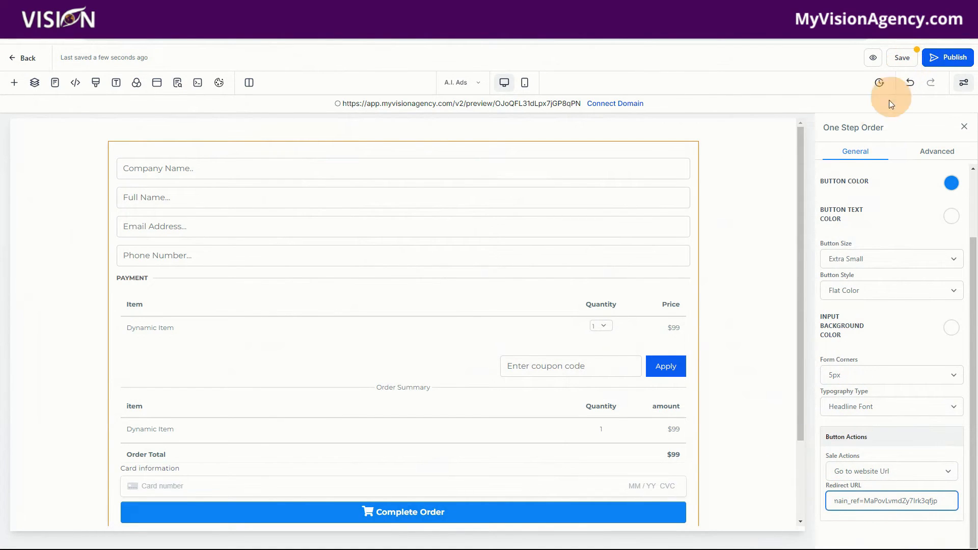
Change the order form's sale action to Select a step and check the available funnel steps.
{"action": "left_click", "coordinate": [869, 486]}
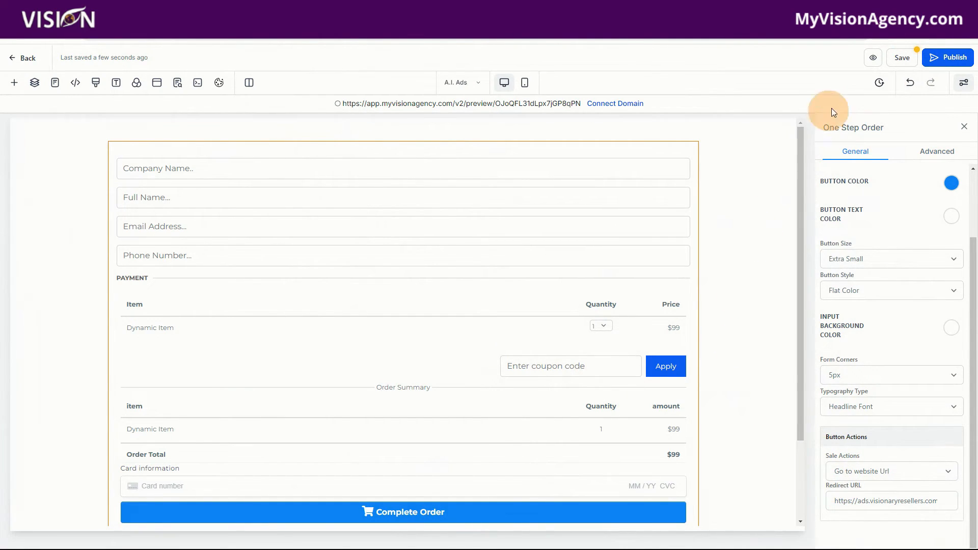
{"action": "left_click", "coordinate": [862, 473]}
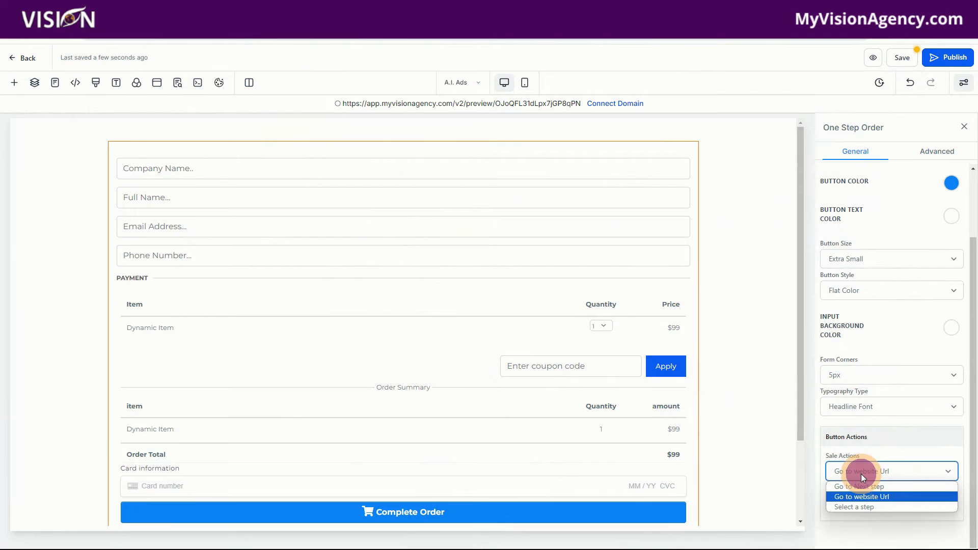
{"action": "left_click", "coordinate": [840, 506]}
{"action": "left_click", "coordinate": [857, 504]}
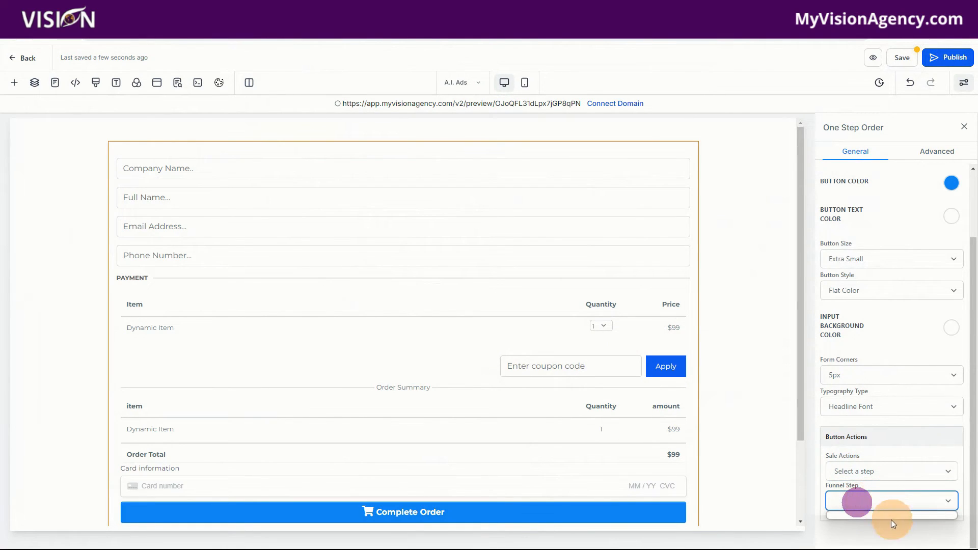
Save the order page and exit the page editor to the funnel's steps overview.
{"action": "left_click", "coordinate": [902, 57]}
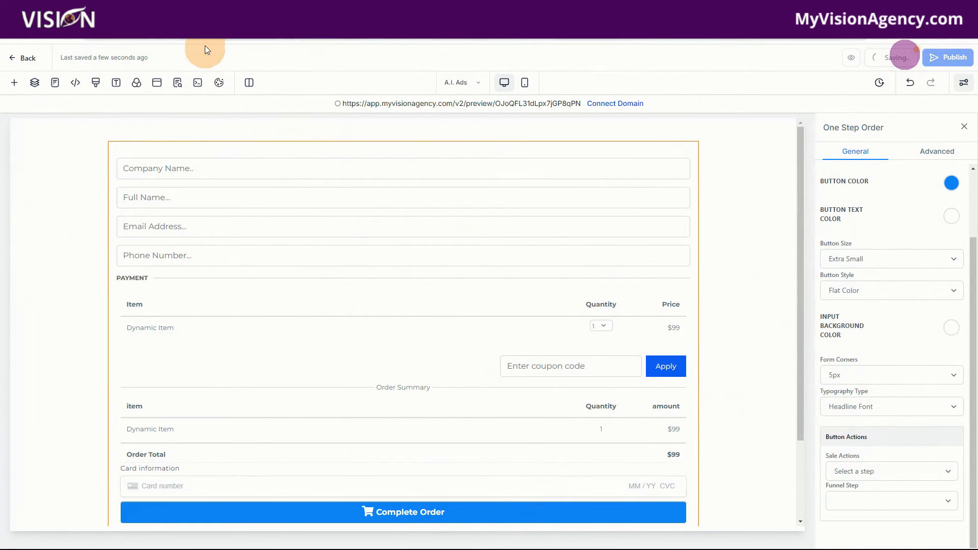
{"action": "left_click", "coordinate": [25, 58]}
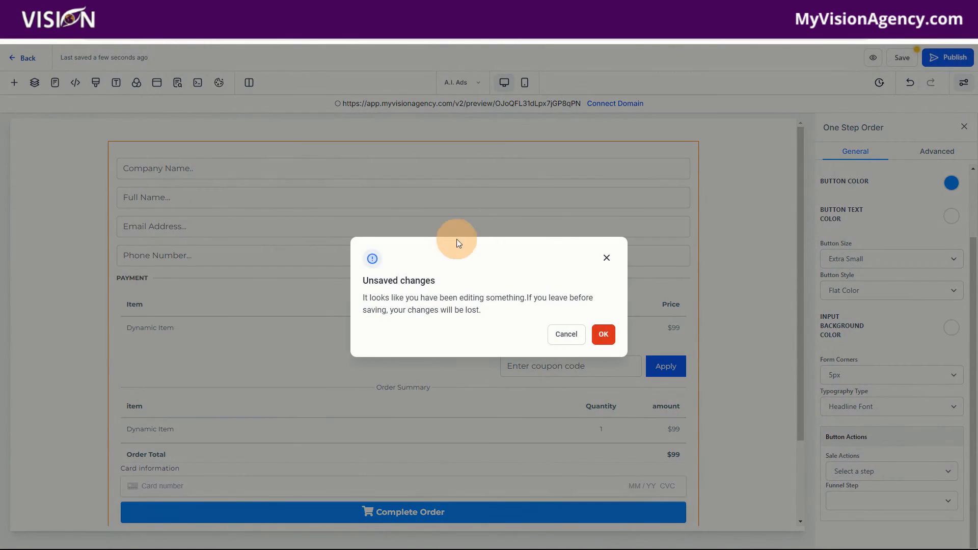
{"action": "left_click", "coordinate": [606, 256]}
{"action": "left_click", "coordinate": [906, 58]}
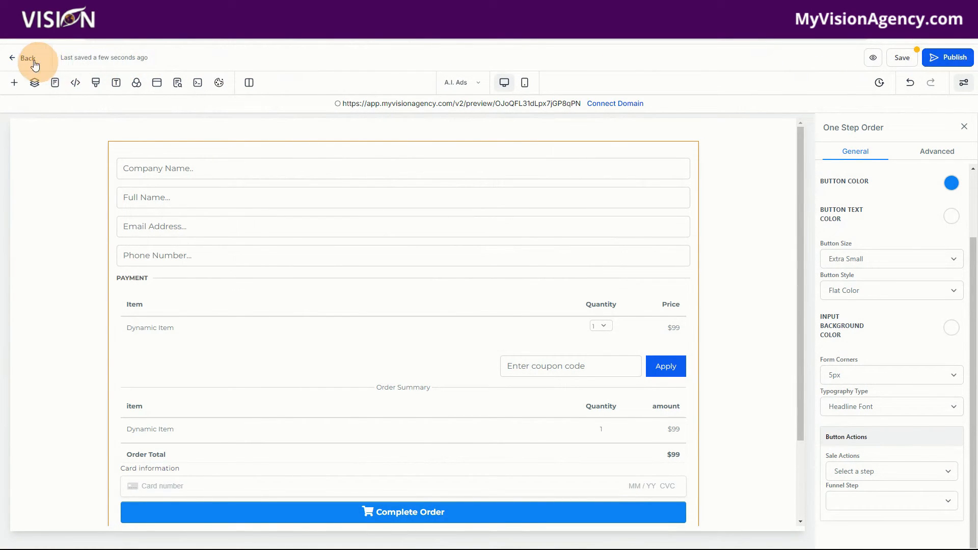
{"action": "left_click", "coordinate": [906, 58]}
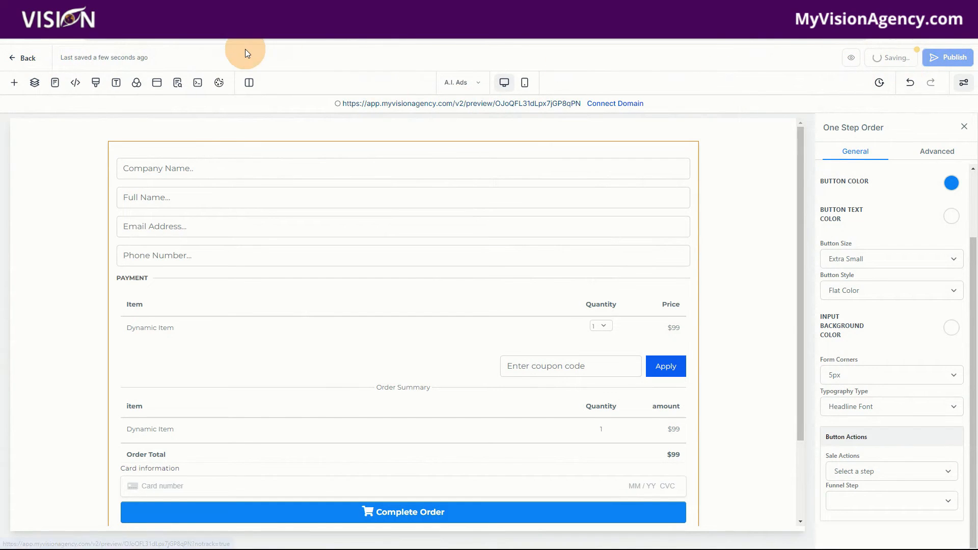
{"action": "left_click", "coordinate": [24, 59]}
{"action": "left_click", "coordinate": [604, 333]}
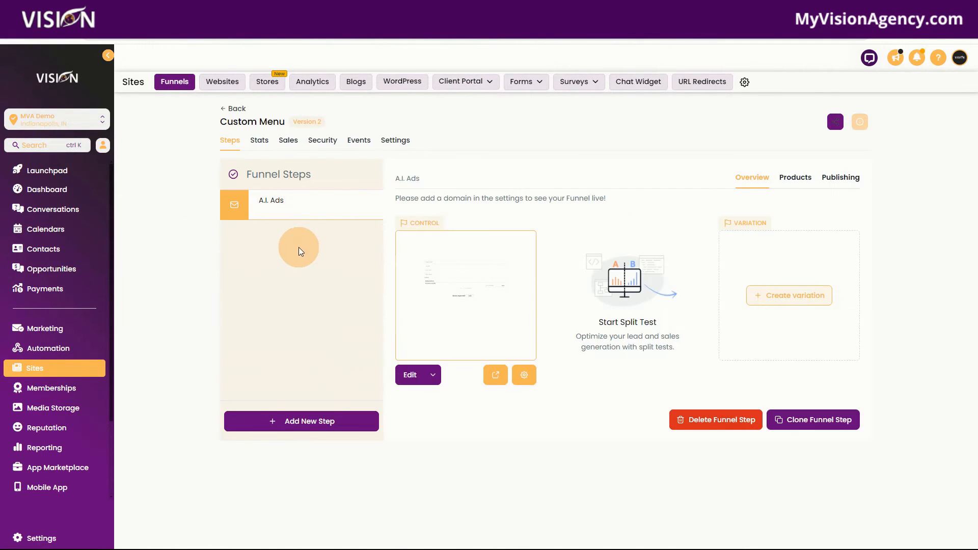
Add a new funnel step named "Thank you" with a matching path.
{"action": "left_click", "coordinate": [326, 416]}
{"action": "left_click", "coordinate": [448, 249]}
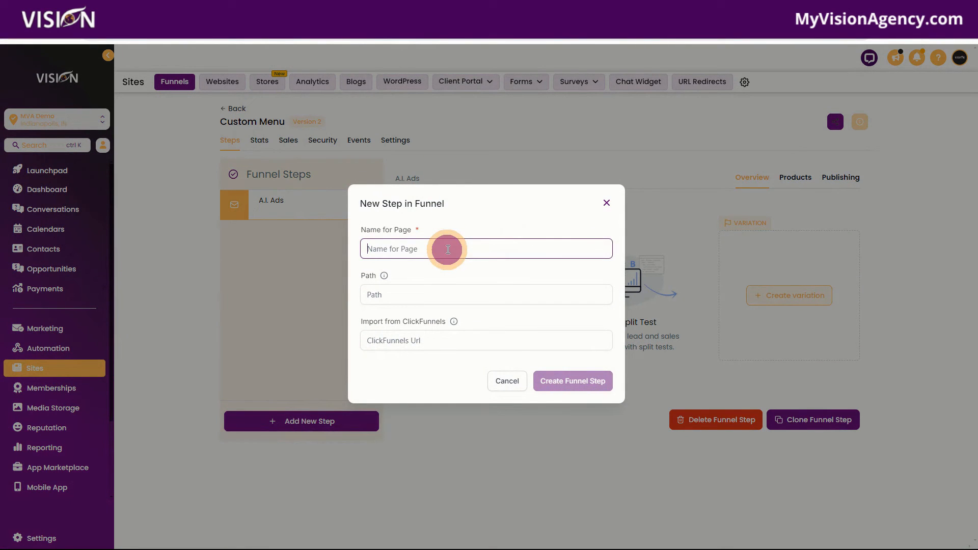
{"action": "type", "text": "Thank you"}
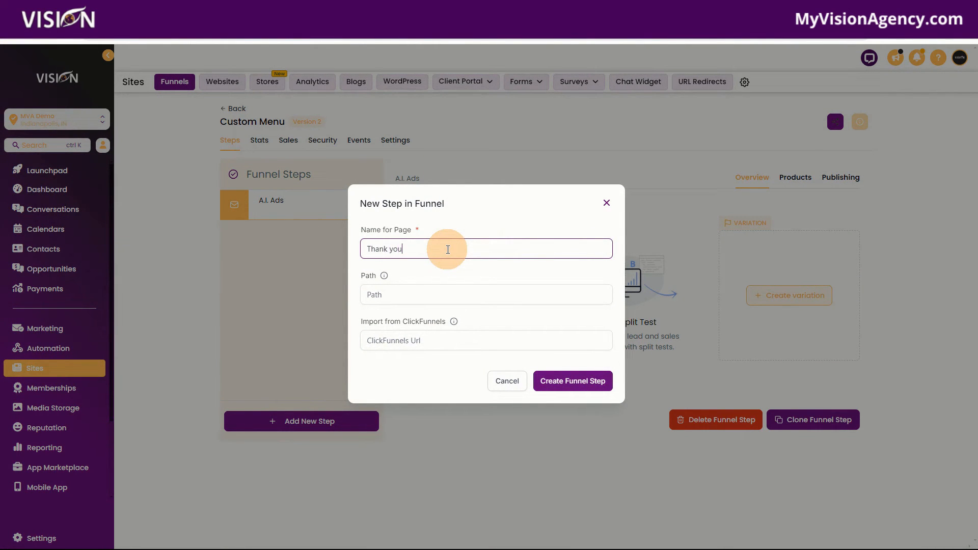
{"action": "left_click", "coordinate": [448, 294]}
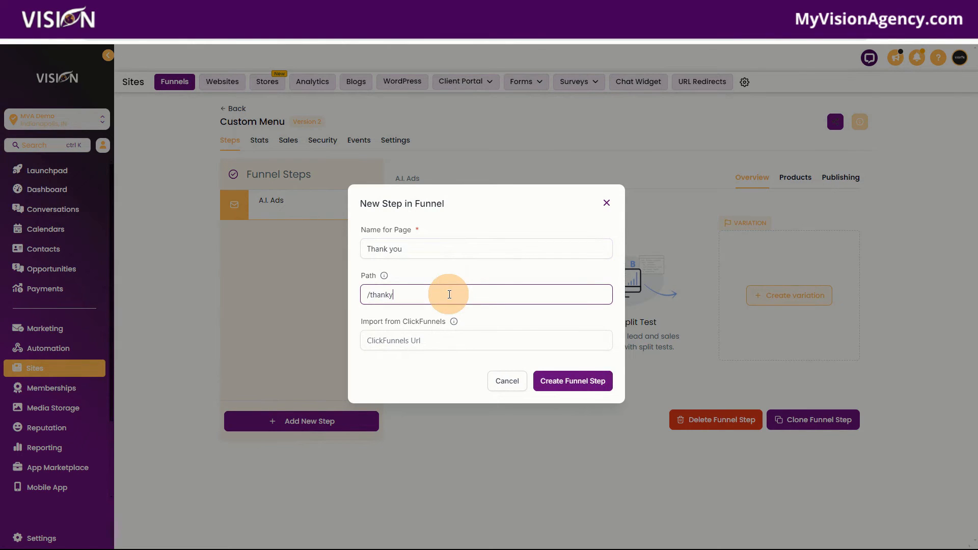
{"action": "left_click", "coordinate": [590, 380]}
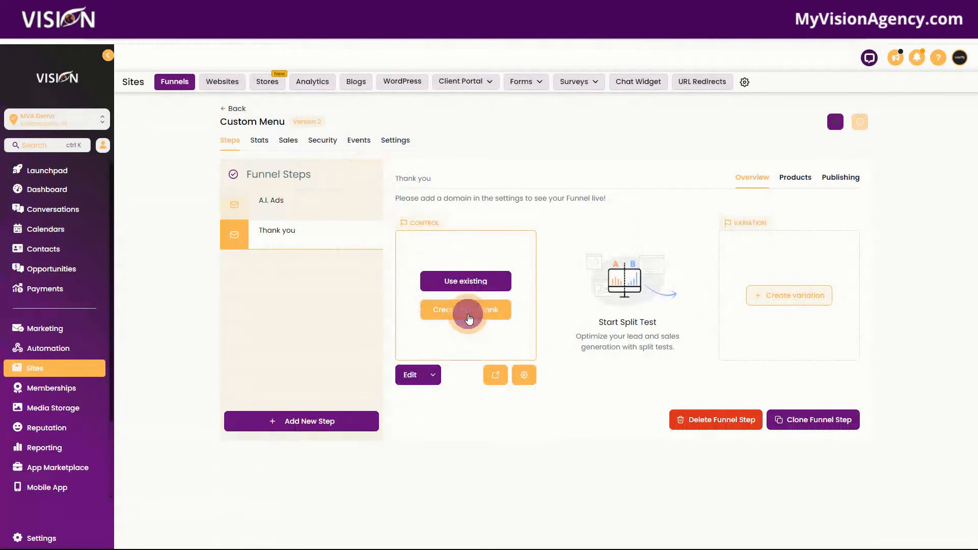
Create the Thank you page from blank and add a full-width section containing a one-column row.
{"action": "left_click", "coordinate": [469, 318]}
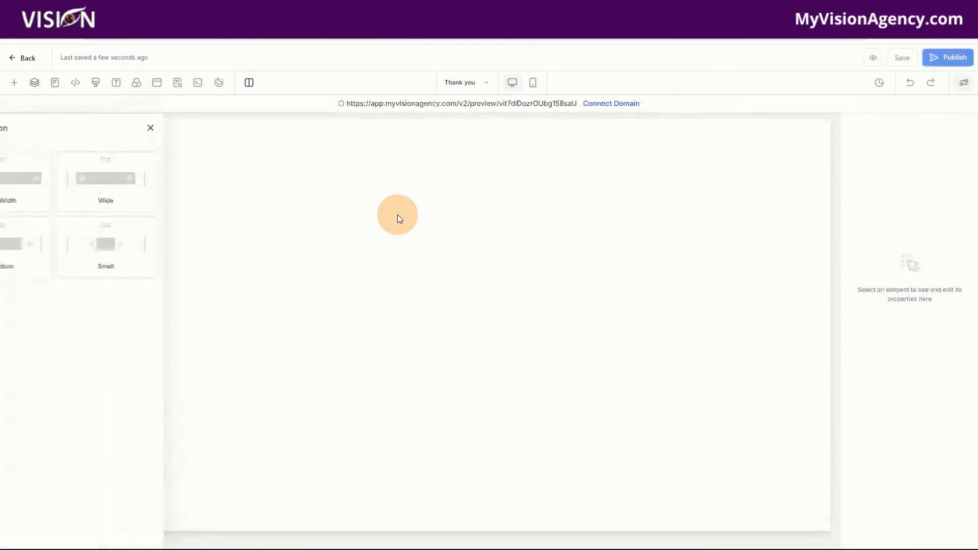
{"action": "left_click_drag", "start_coordinate": [130, 182], "coordinate": [560, 168]}
{"action": "left_click", "coordinate": [417, 155]}
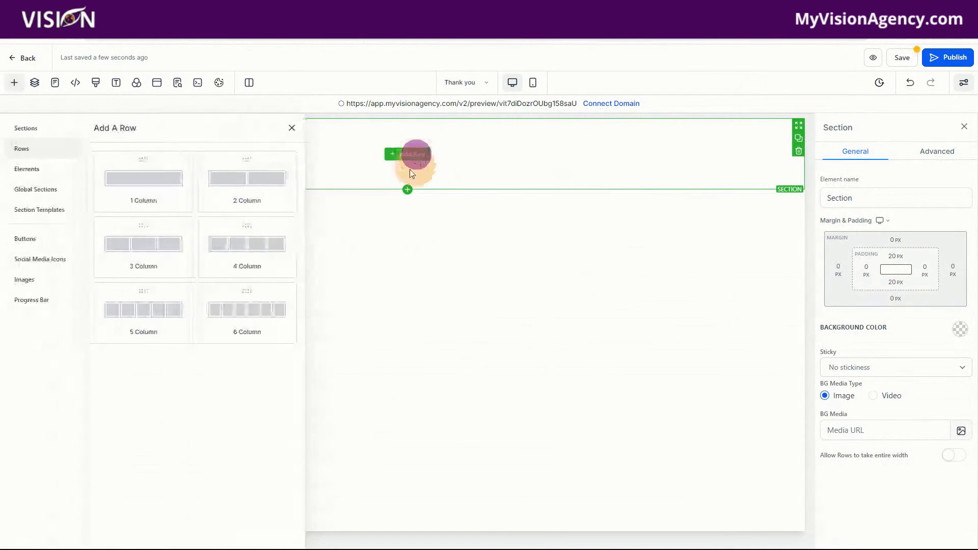
{"action": "left_click_drag", "start_coordinate": [164, 183], "coordinate": [466, 162]}
Add a headline element to the one-column row and set its text to "Thank you".
{"action": "left_click", "coordinate": [402, 168]}
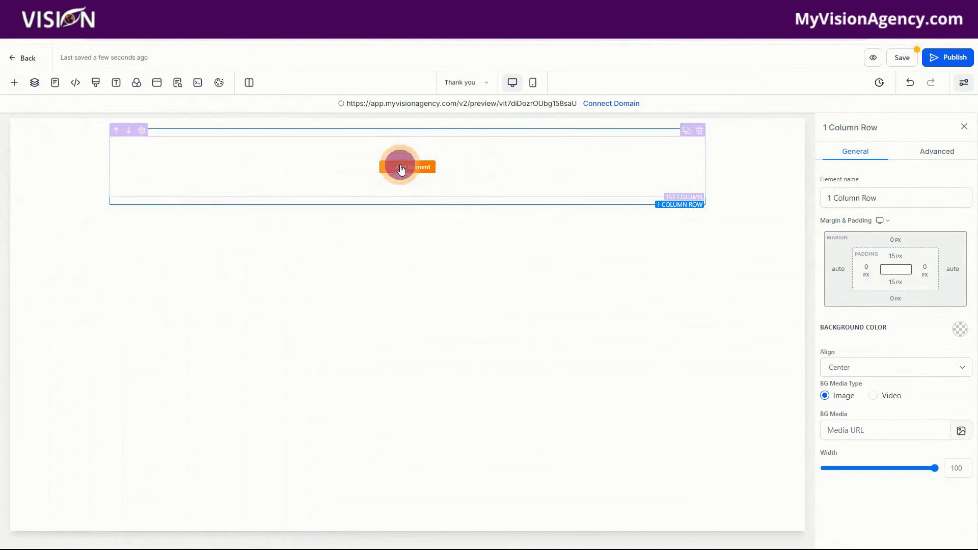
{"action": "left_click_drag", "start_coordinate": [113, 212], "coordinate": [372, 170]}
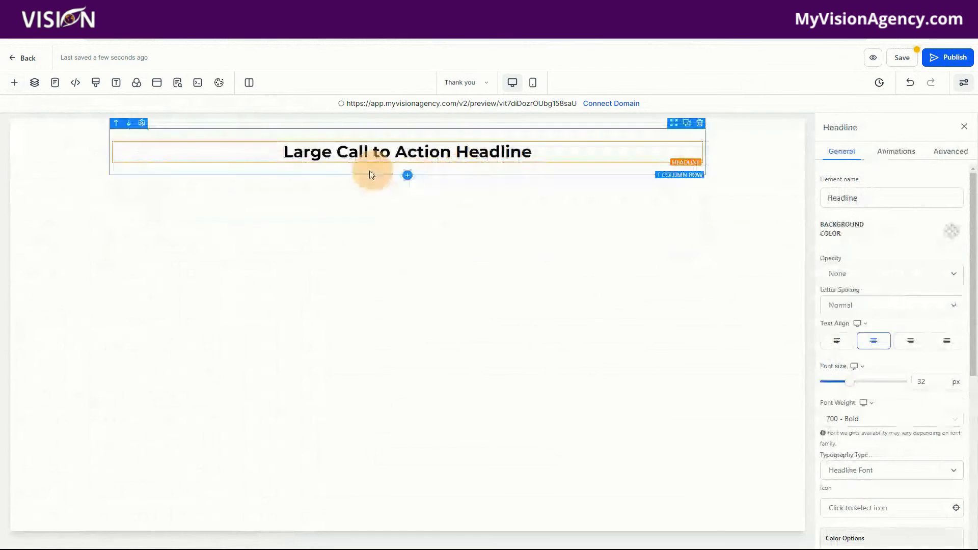
{"action": "left_click", "coordinate": [406, 155]}
{"action": "left_click_drag", "start_coordinate": [283, 153], "coordinate": [580, 158]}
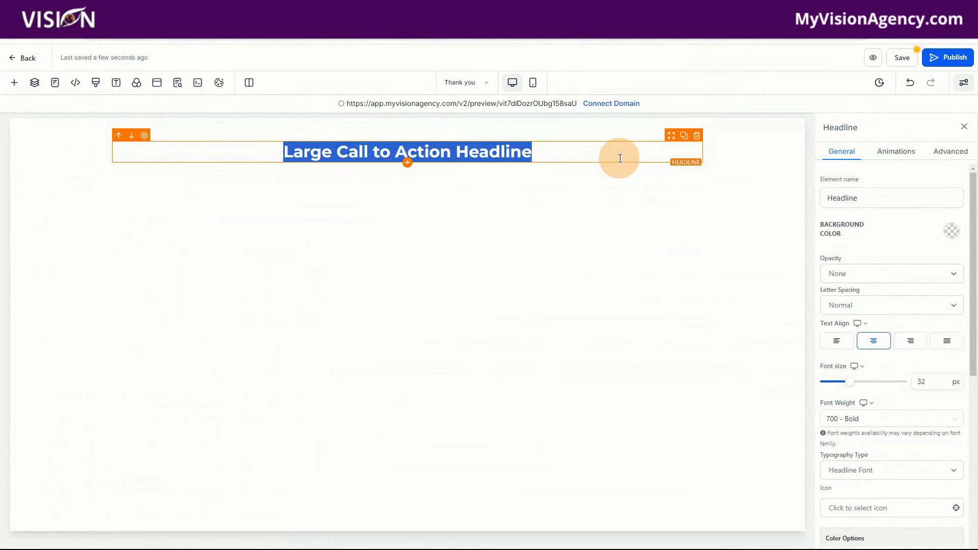
{"action": "type", "text": "Thank you"}
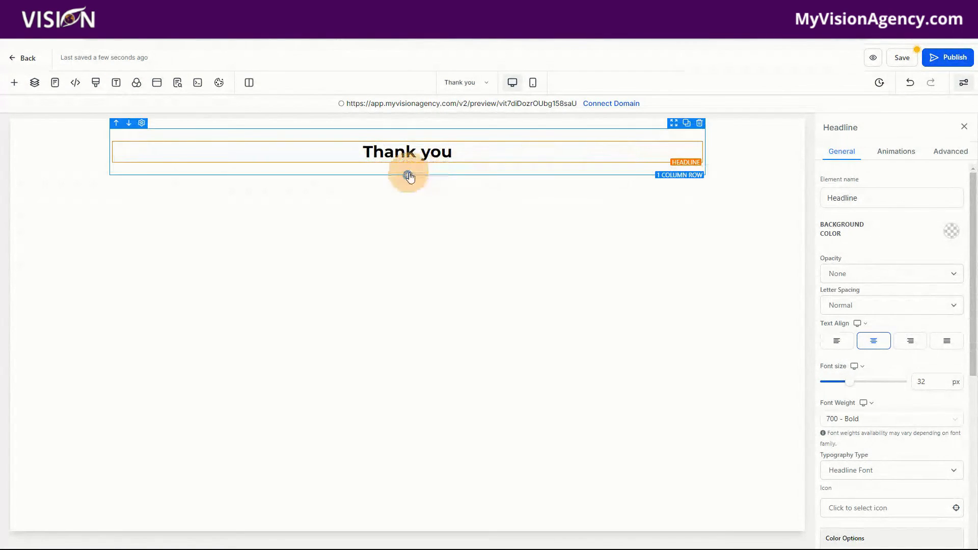
Add a button element below the Thank you headline.
{"action": "left_click", "coordinate": [404, 166]}
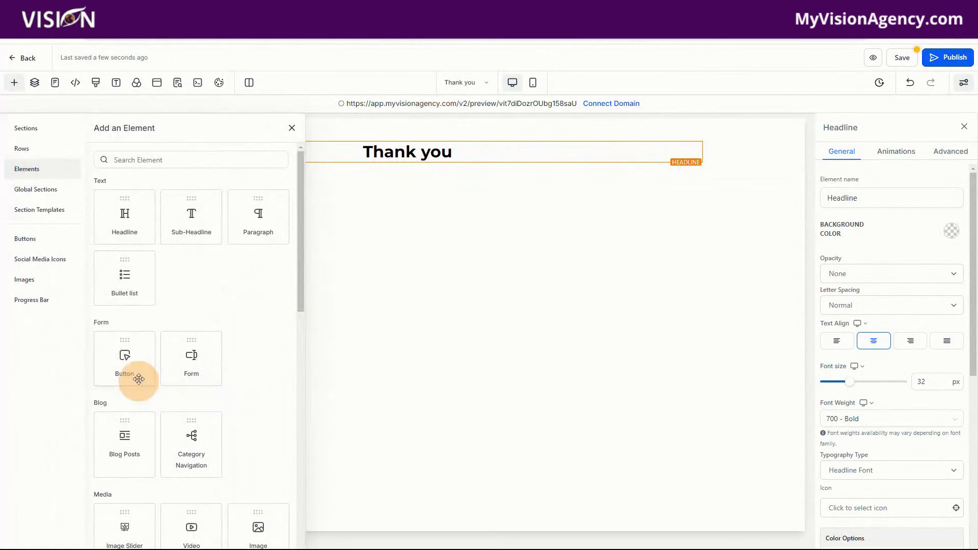
{"action": "left_click_drag", "start_coordinate": [138, 379], "coordinate": [420, 175]}
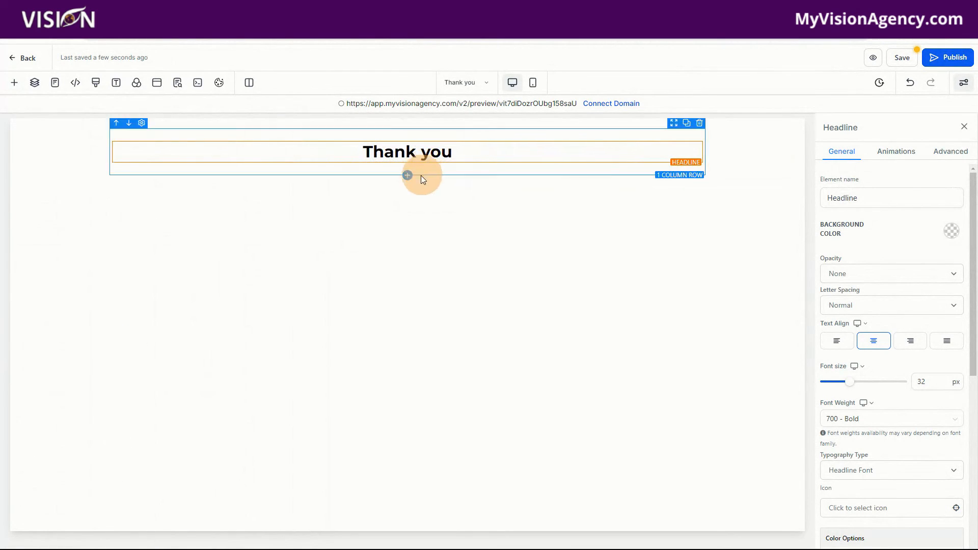
{"action": "left_click", "coordinate": [406, 163]}
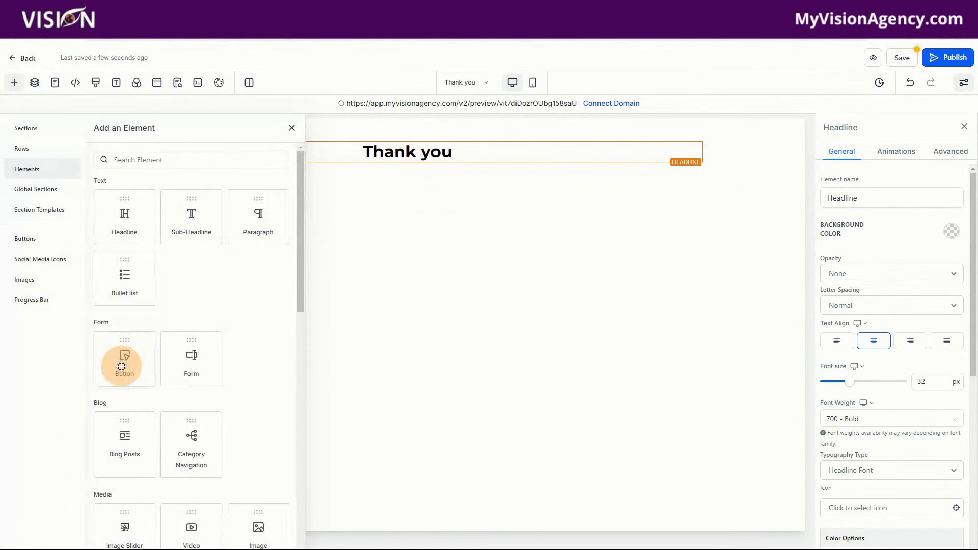
{"action": "left_click_drag", "start_coordinate": [121, 366], "coordinate": [427, 173]}
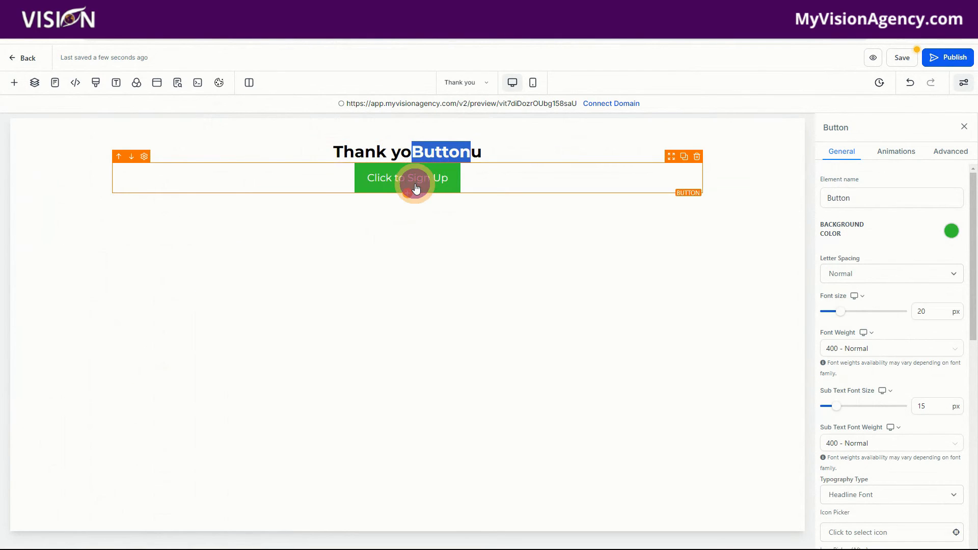
Delete the stray word "Button" from the headline text.
{"action": "left_click", "coordinate": [430, 152]}
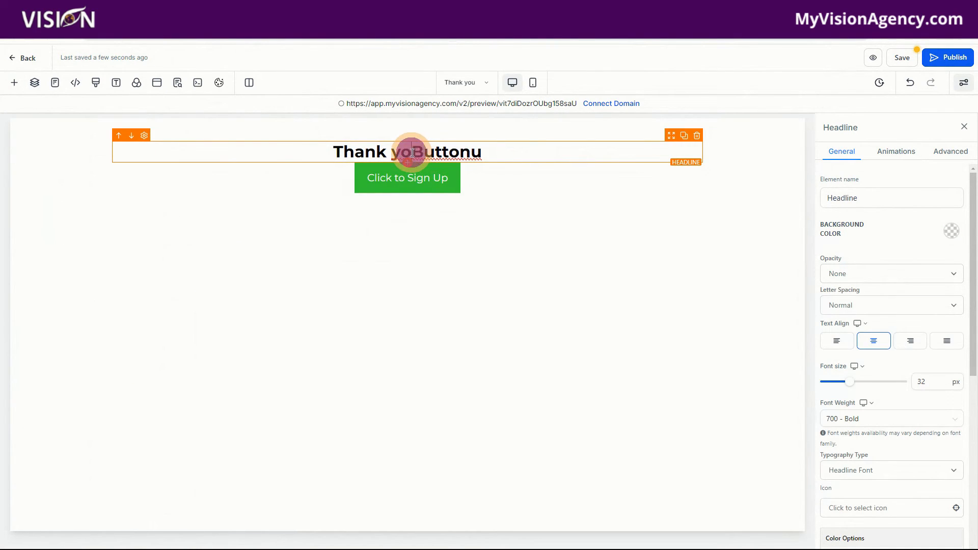
{"action": "left_click_drag", "start_coordinate": [412, 152], "coordinate": [468, 149]}
{"action": "key", "text": "BackSpace"}
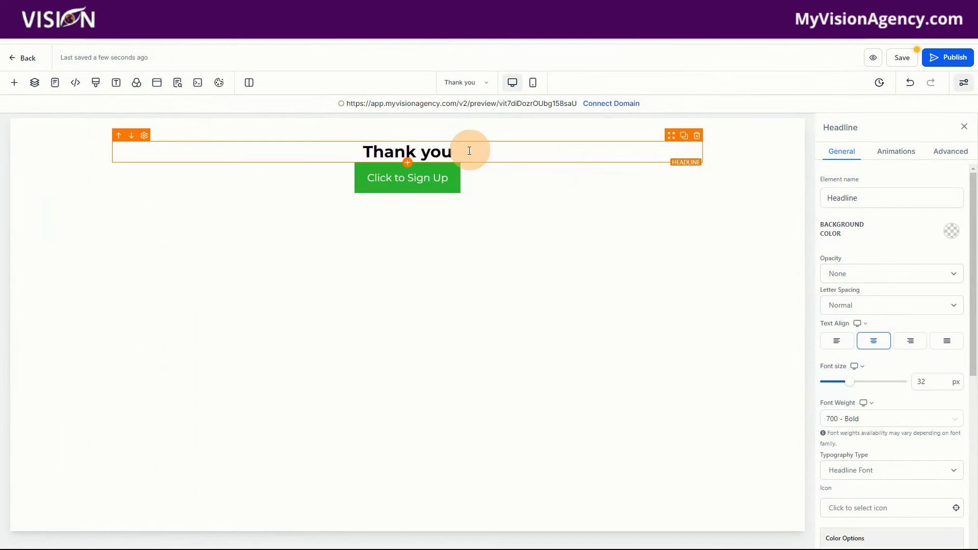
Set the sign-up button's background color to black.
{"action": "left_click", "coordinate": [410, 178]}
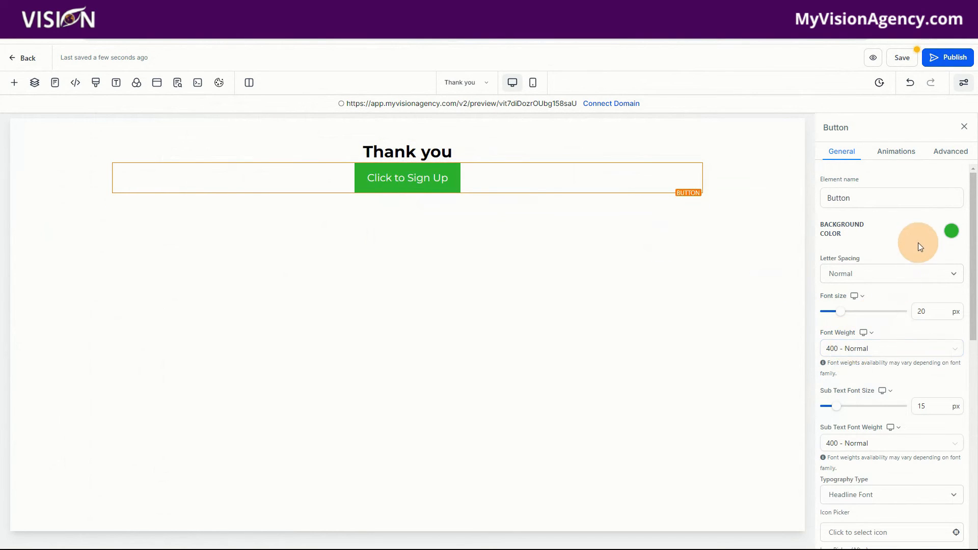
{"action": "scroll", "coordinate": [869, 525], "scroll_direction": "down", "scroll_amount": 1}
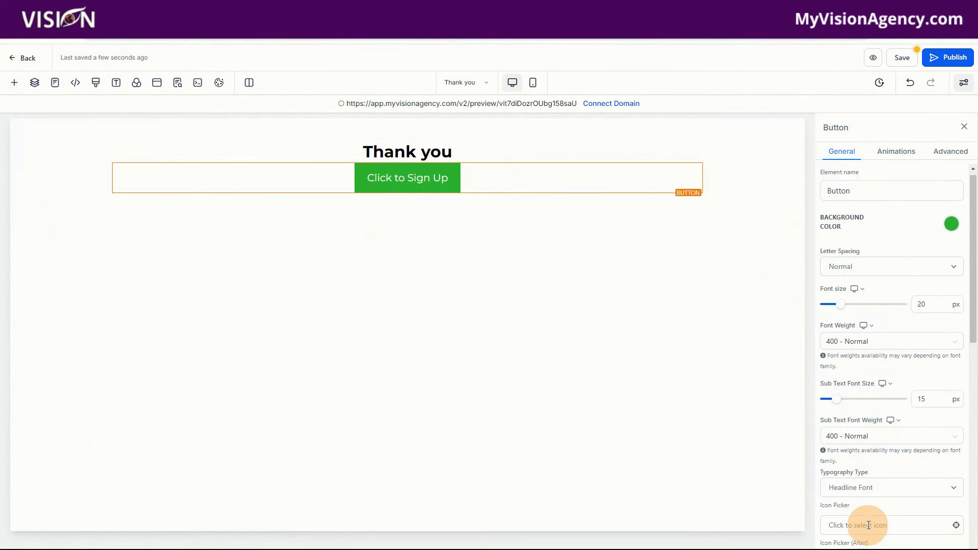
{"action": "scroll", "coordinate": [868, 525], "scroll_direction": "down", "scroll_amount": 10}
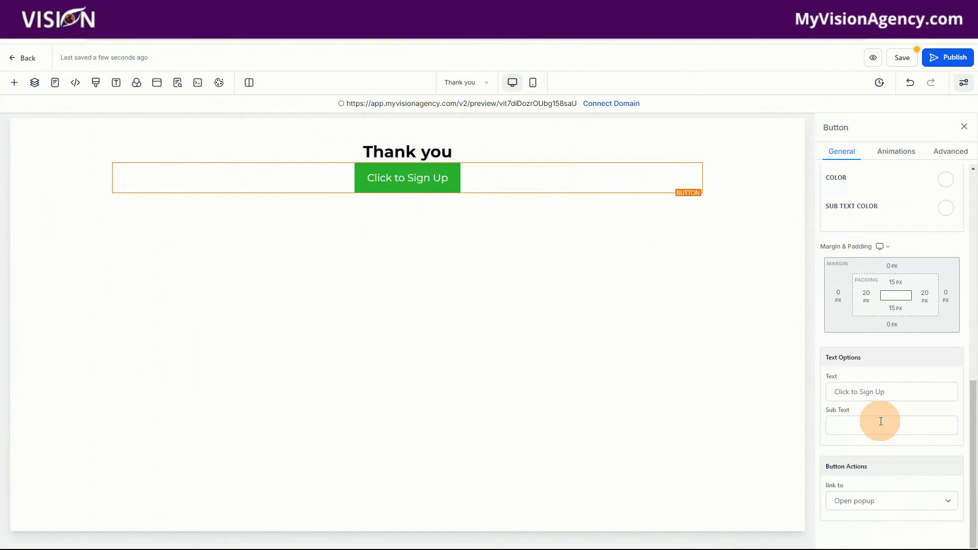
{"action": "scroll", "coordinate": [881, 420], "scroll_direction": "up", "scroll_amount": 10}
{"action": "left_click", "coordinate": [948, 230]}
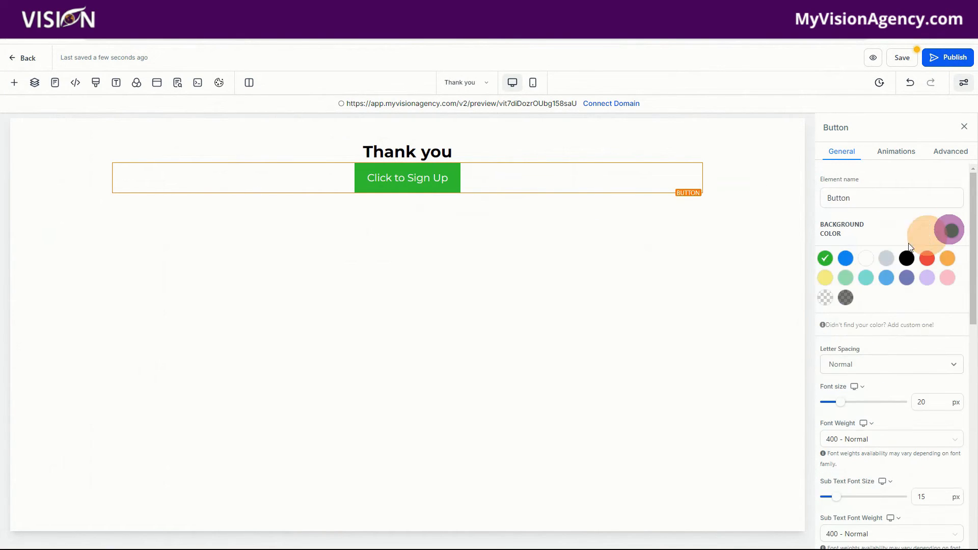
{"action": "left_click", "coordinate": [907, 258]}
Change the button's text to "Register your account".
{"action": "scroll", "coordinate": [871, 478], "scroll_direction": "down", "scroll_amount": 6}
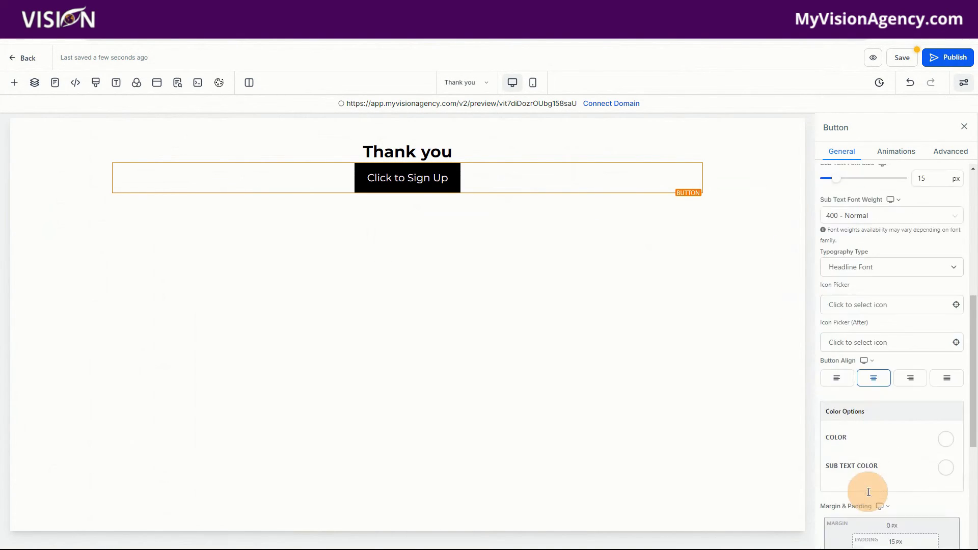
{"action": "scroll", "coordinate": [868, 492], "scroll_direction": "down", "scroll_amount": 5}
{"action": "left_click_drag", "start_coordinate": [905, 406], "coordinate": [836, 408]}
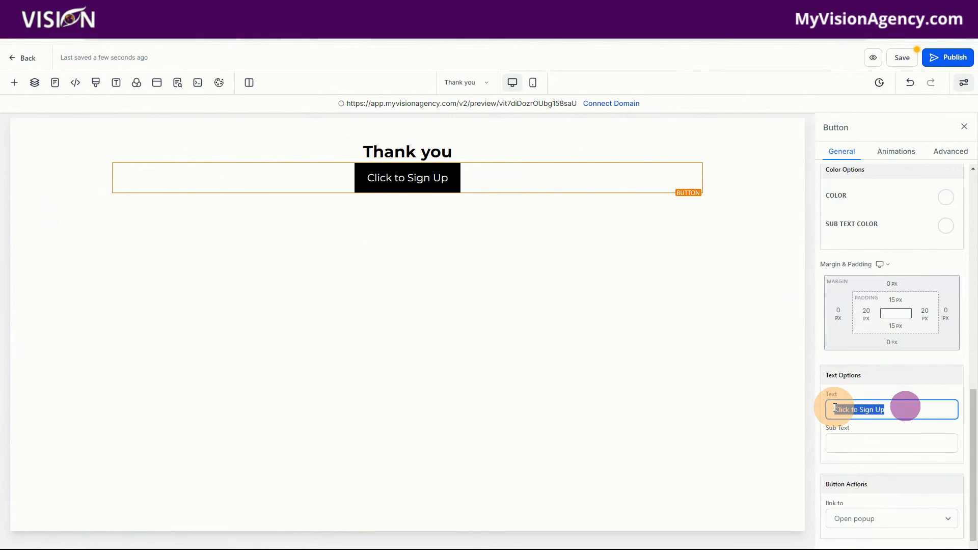
{"action": "type", "text": "Regist"}
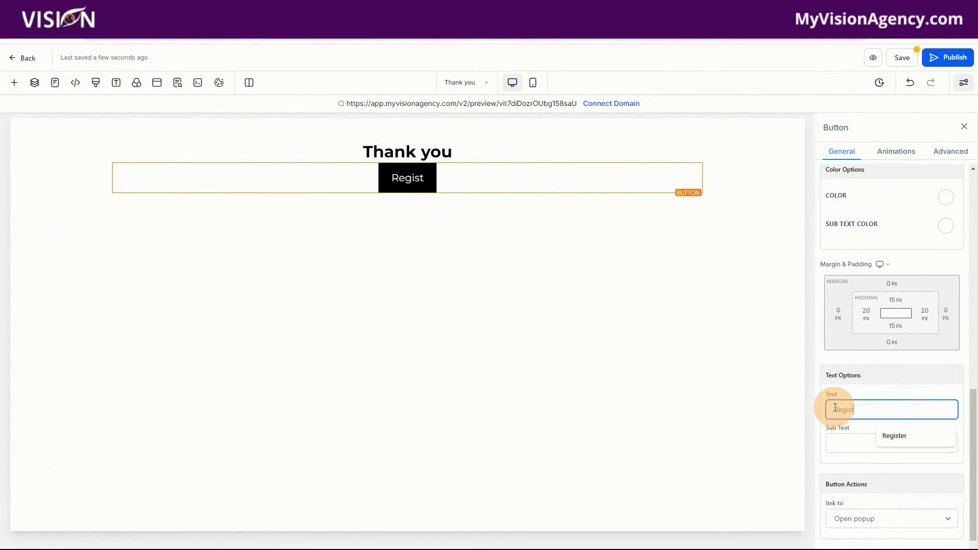
{"action": "type", "text": "er your account"}
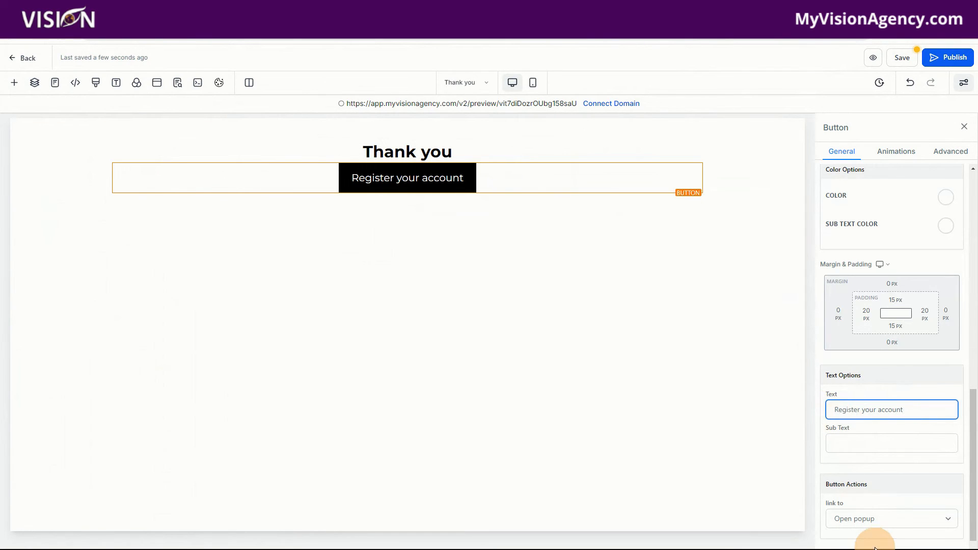
Link the registration button to a Website URL and paste the copied client invite link as its address.
{"action": "left_click", "coordinate": [858, 519]}
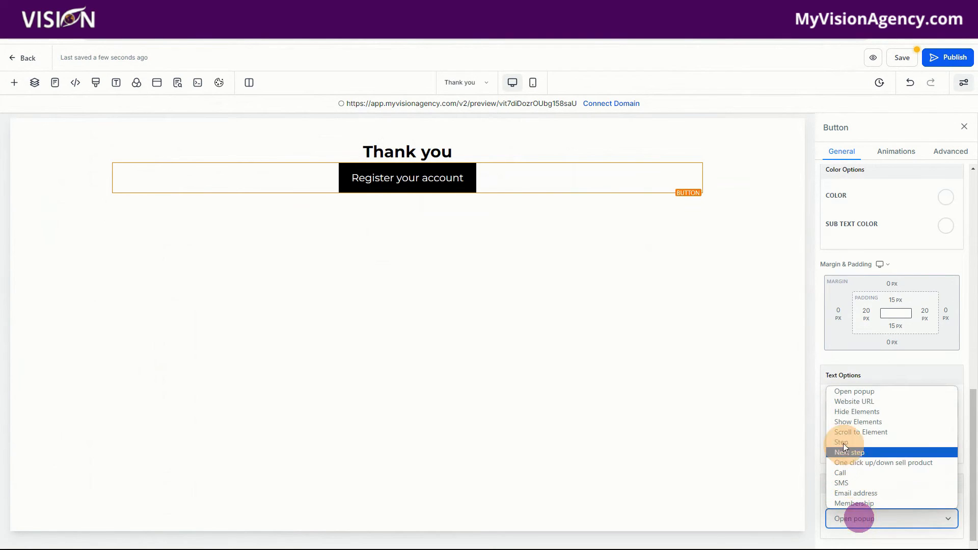
{"action": "left_click", "coordinate": [840, 401]}
{"action": "scroll", "coordinate": [867, 508], "scroll_direction": "down", "scroll_amount": 2}
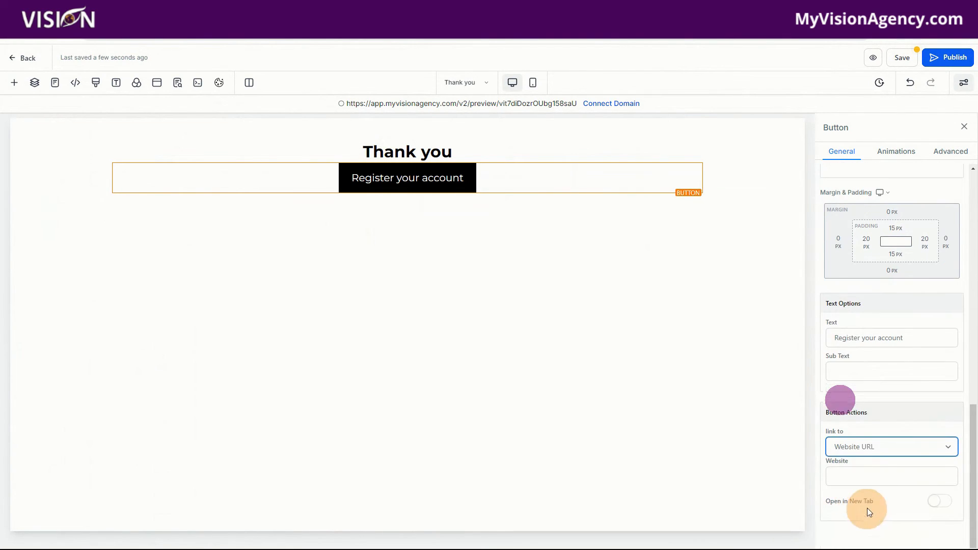
{"action": "left_click", "coordinate": [861, 480]}
{"action": "key", "text": "ctrl+v"}
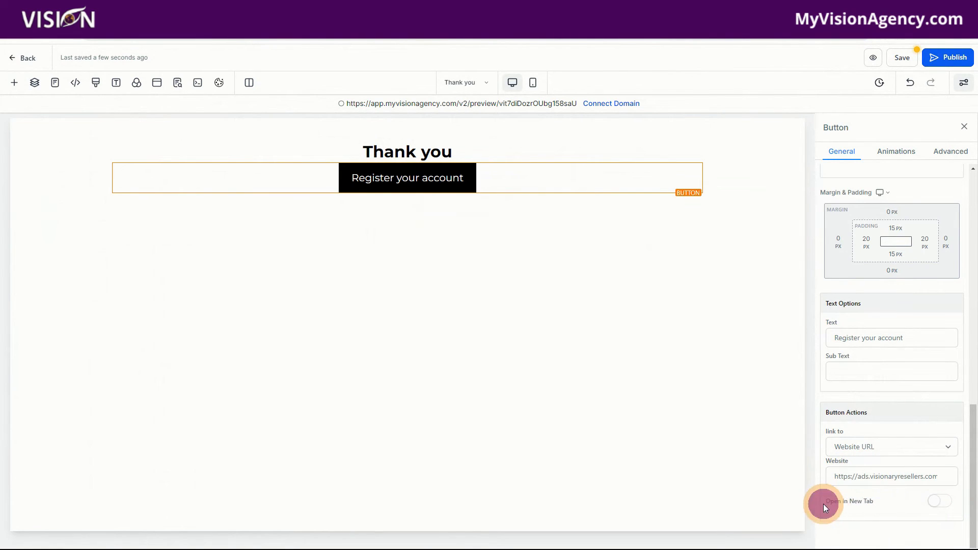
Save the Thank you page and switch the editor to the funnel's A.I. Ads page.
{"action": "left_click_drag", "start_coordinate": [823, 503], "coordinate": [894, 502]}
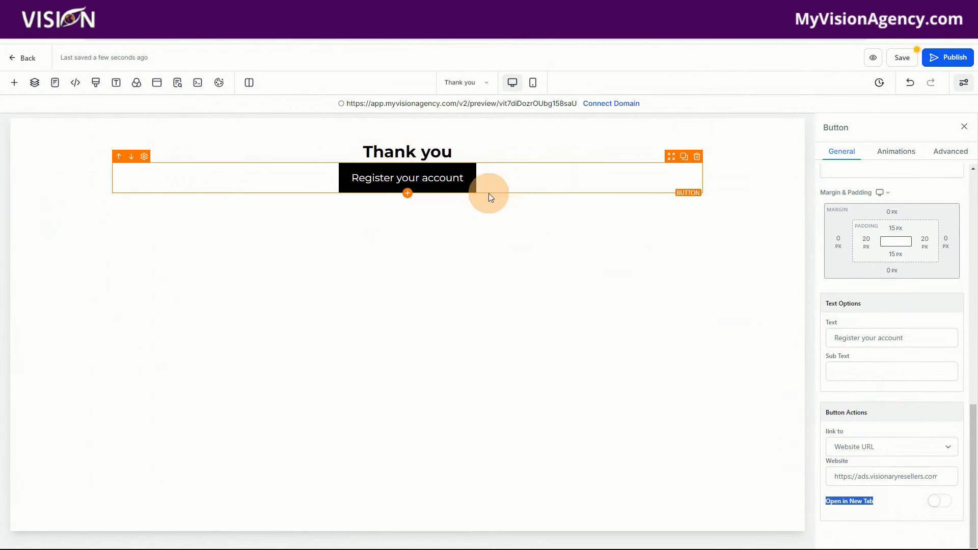
{"action": "left_click", "coordinate": [900, 57]}
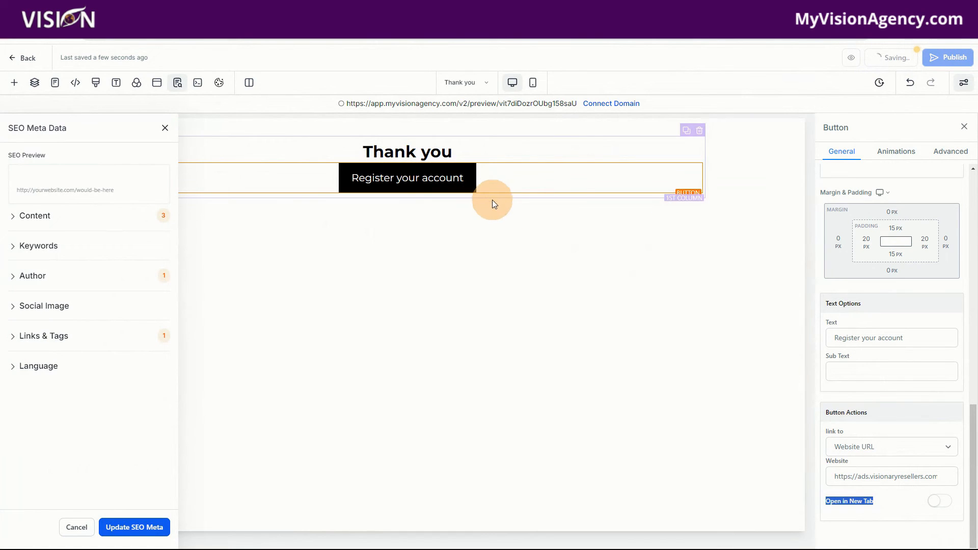
{"action": "left_click", "coordinate": [468, 86]}
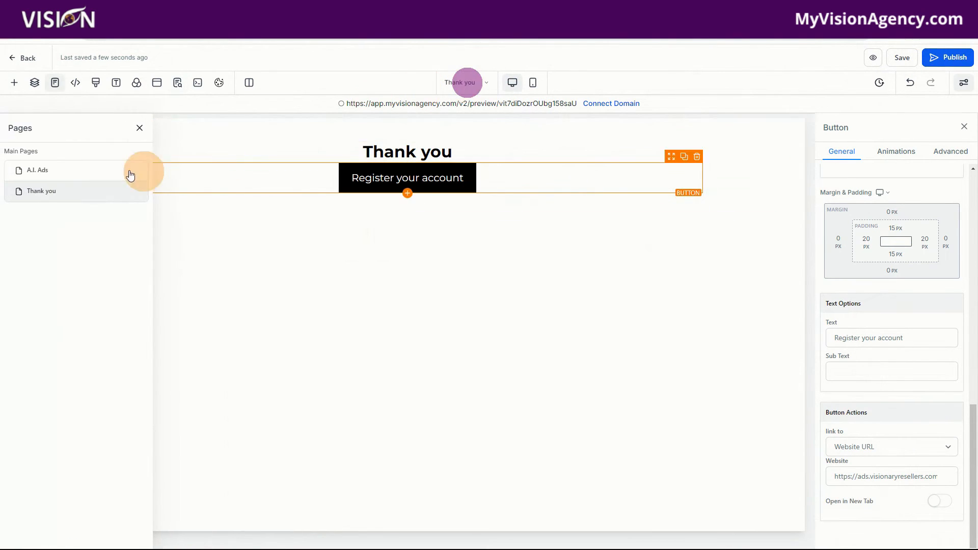
{"action": "left_click", "coordinate": [38, 171]}
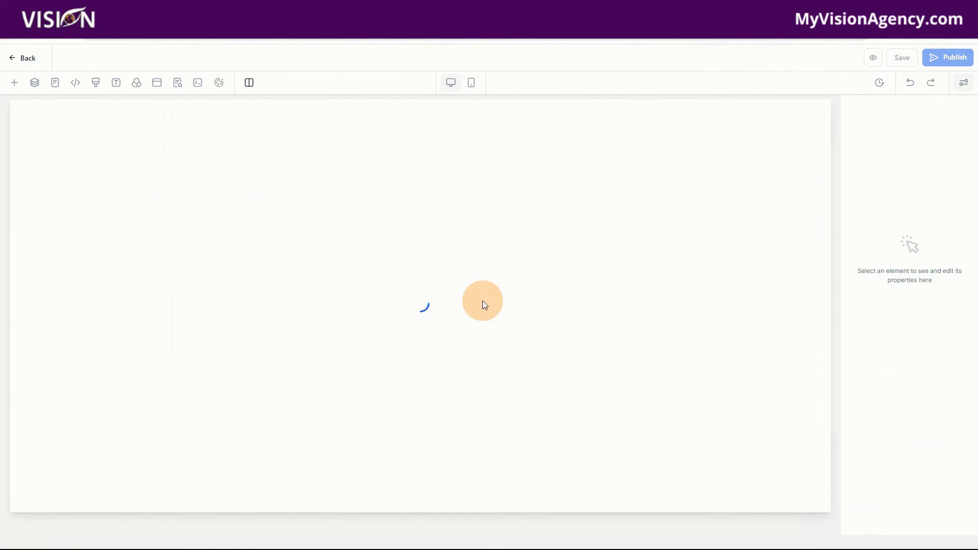
Make the one-step order form's sale action lead to the Thank you funnel step and save the page.
{"action": "left_click", "coordinate": [411, 240]}
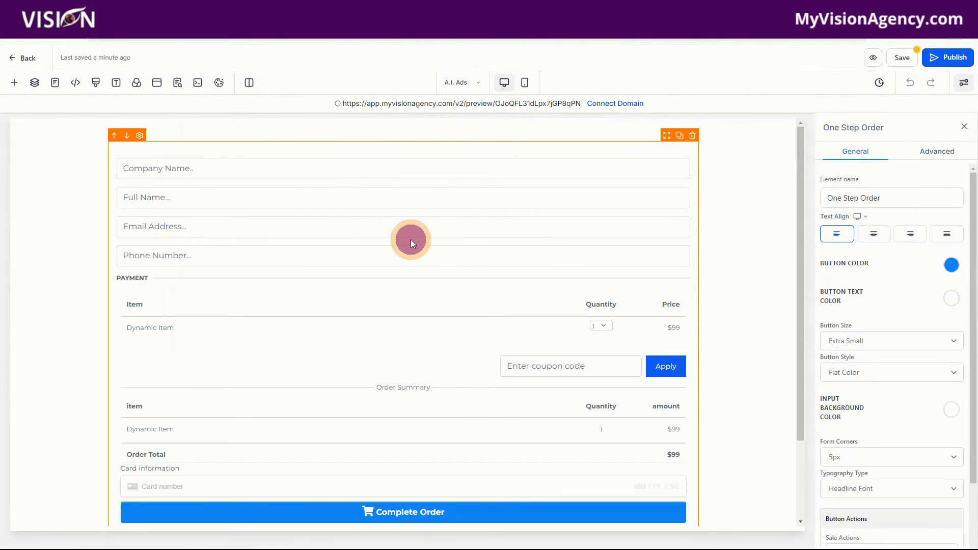
{"action": "scroll", "coordinate": [919, 353], "scroll_direction": "down", "scroll_amount": 2}
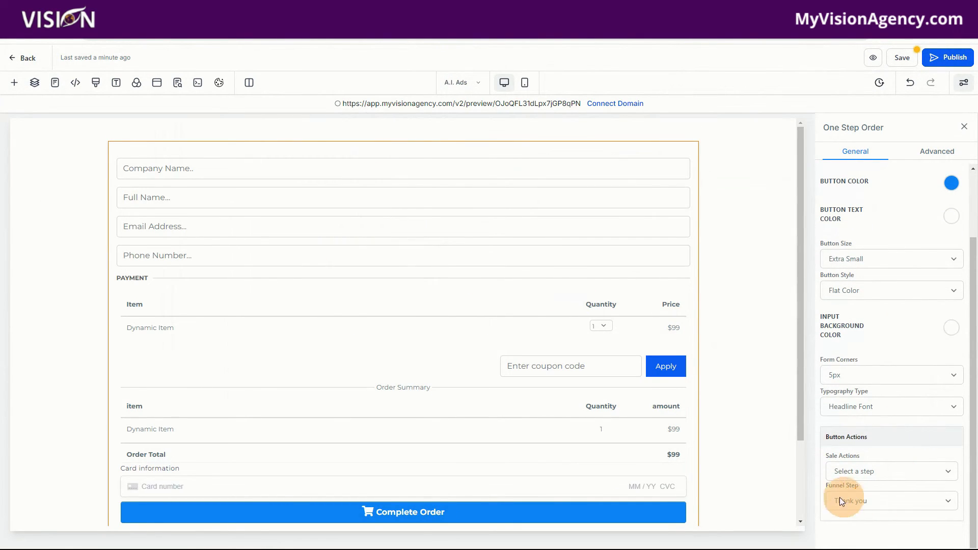
{"action": "left_click", "coordinate": [861, 470]}
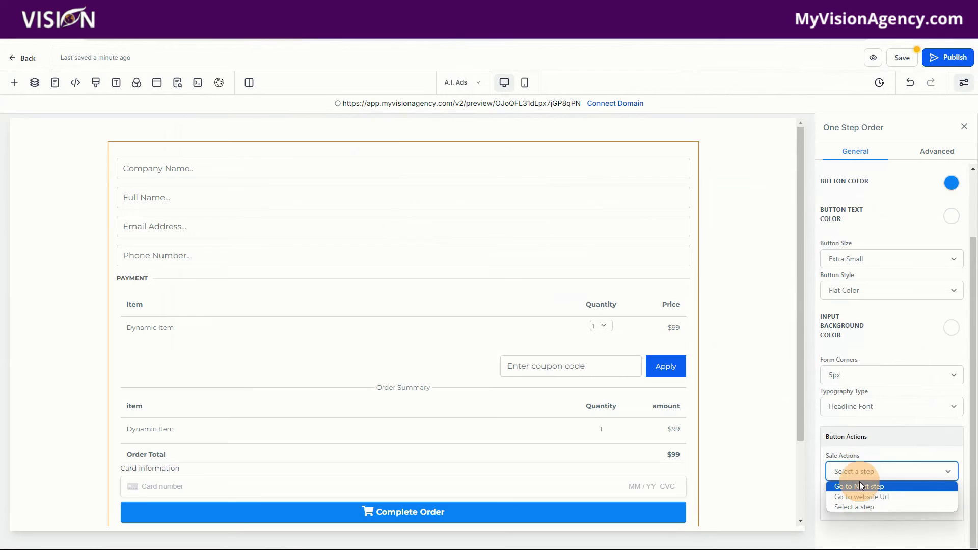
{"action": "left_click", "coordinate": [867, 446]}
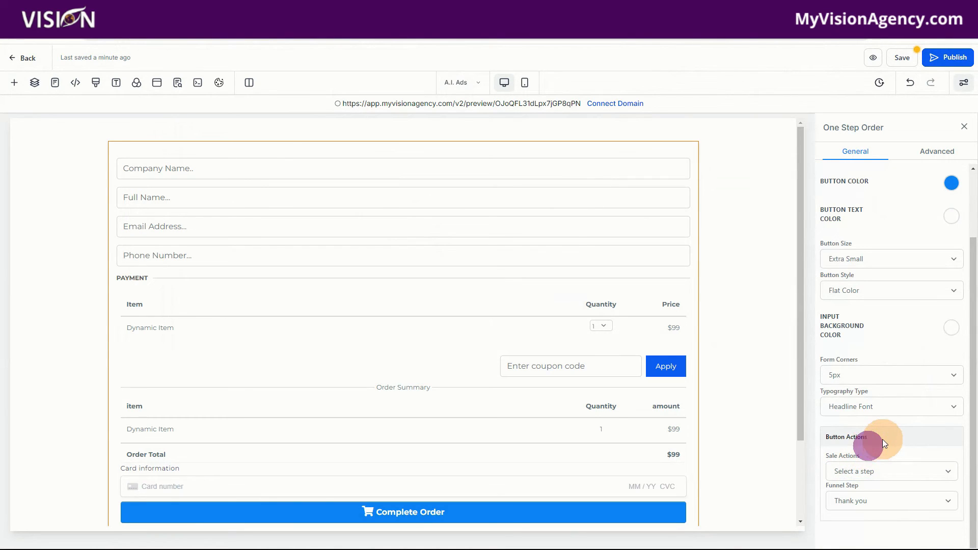
{"action": "left_click", "coordinate": [852, 507]}
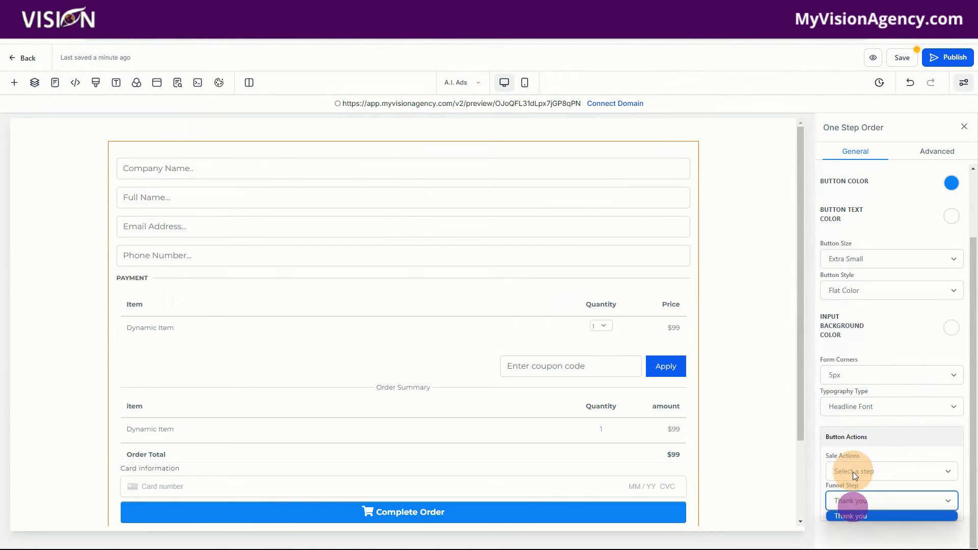
{"action": "left_click", "coordinate": [848, 516]}
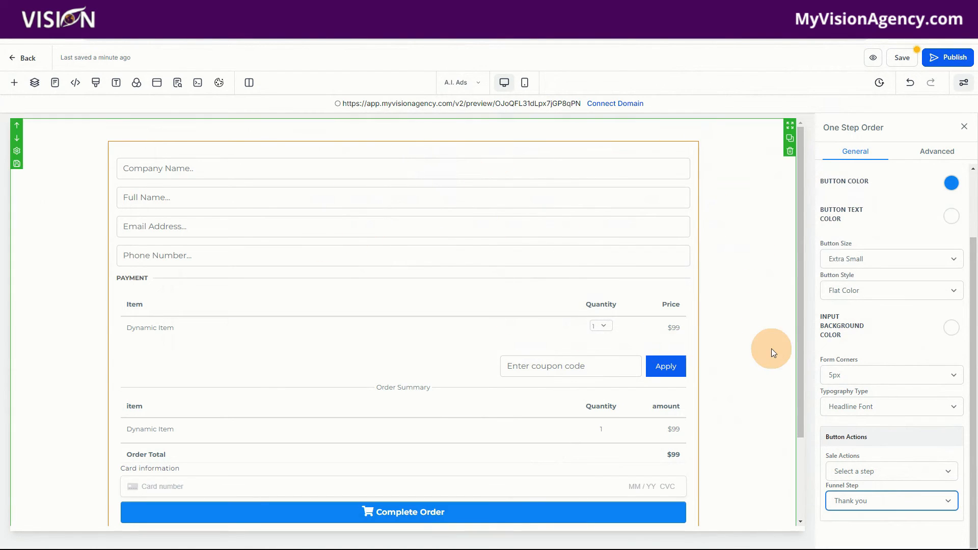
{"action": "scroll", "coordinate": [749, 352], "scroll_direction": "down", "scroll_amount": 2}
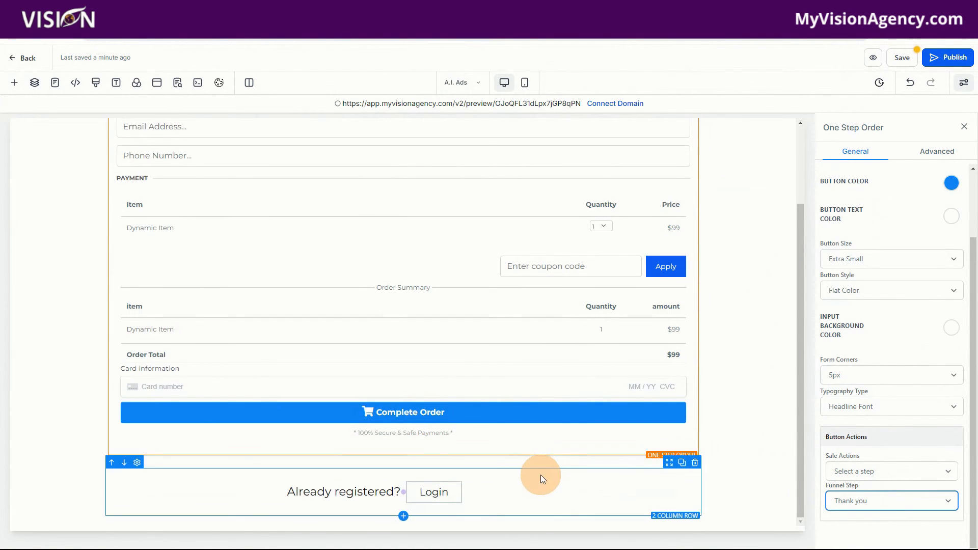
{"action": "left_click", "coordinate": [904, 64]}
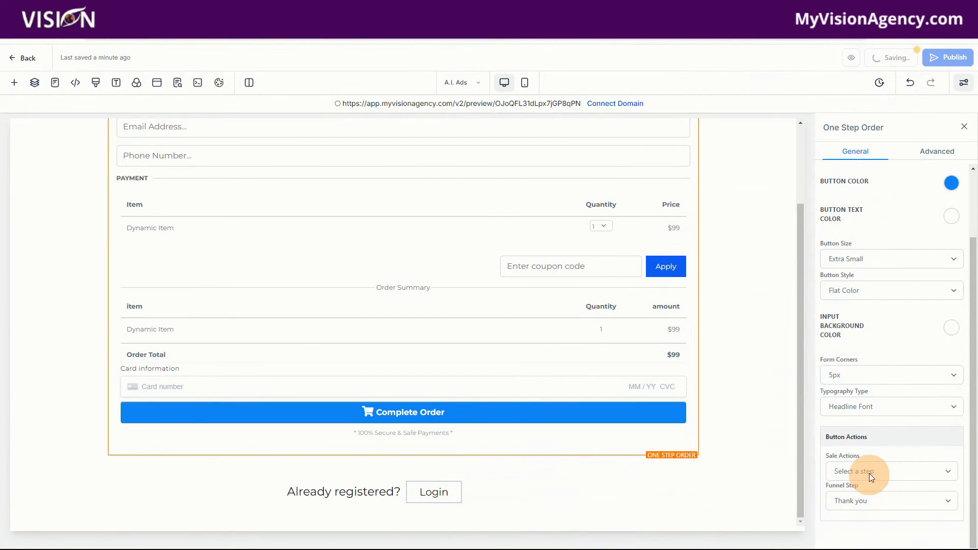
Check the website address that the Login button below the order form links to.
{"action": "left_click", "coordinate": [540, 497]}
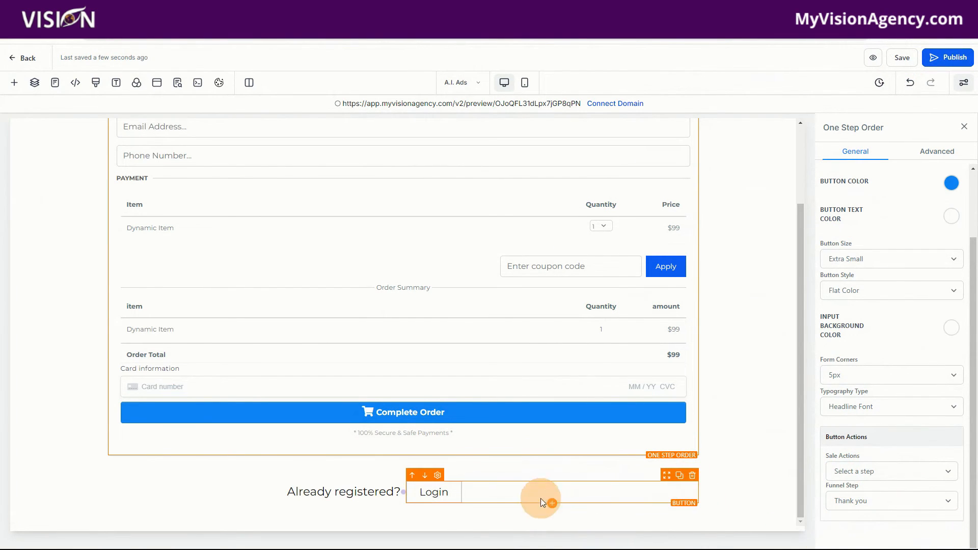
{"action": "left_click", "coordinate": [444, 497]}
{"action": "scroll", "coordinate": [896, 474], "scroll_direction": "down", "scroll_amount": 5}
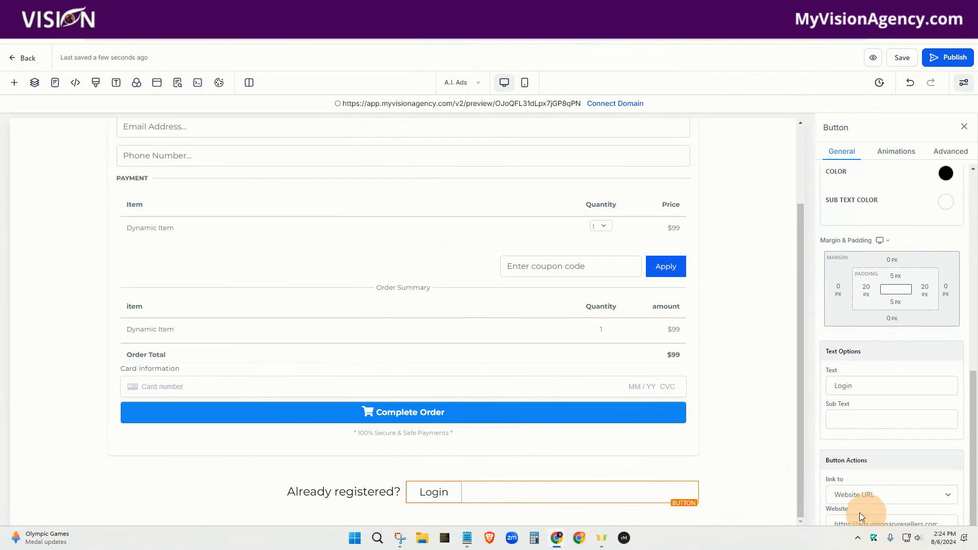
{"action": "scroll", "coordinate": [876, 489], "scroll_direction": "down", "scroll_amount": 1}
{"action": "left_click_drag", "start_coordinate": [836, 475], "coordinate": [936, 476]}
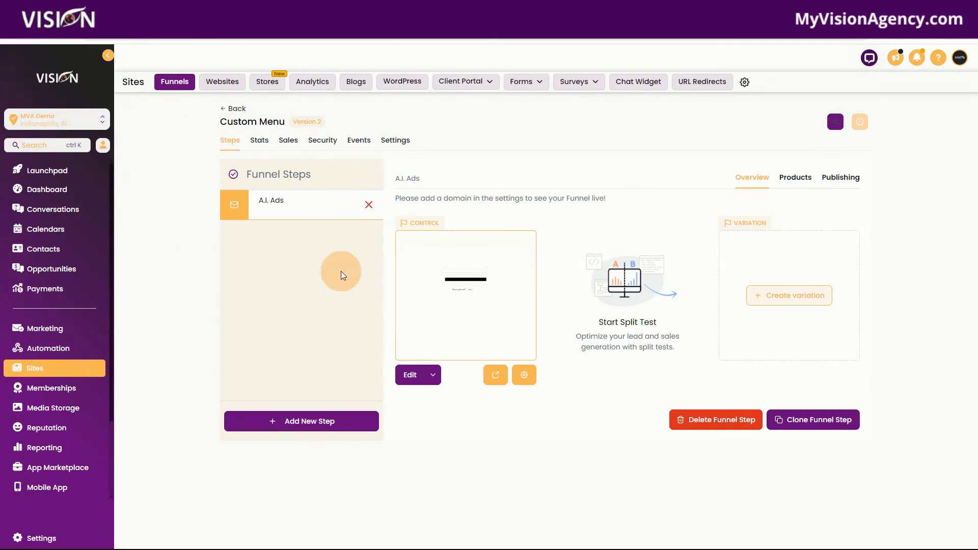
Preview the A.I. Ads funnel step in its own window and copy the preview page's URL.
{"action": "left_click", "coordinate": [495, 375]}
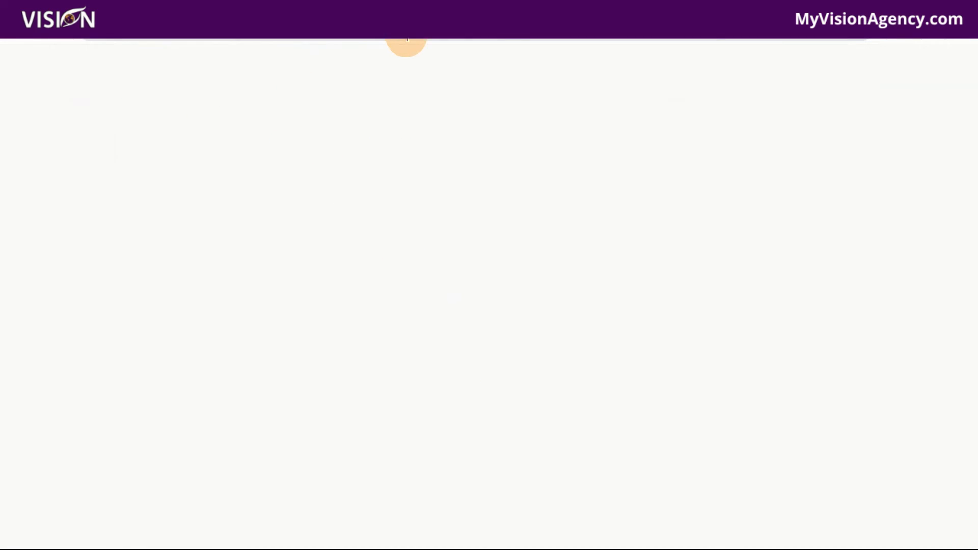
{"action": "left_click", "coordinate": [421, 39]}
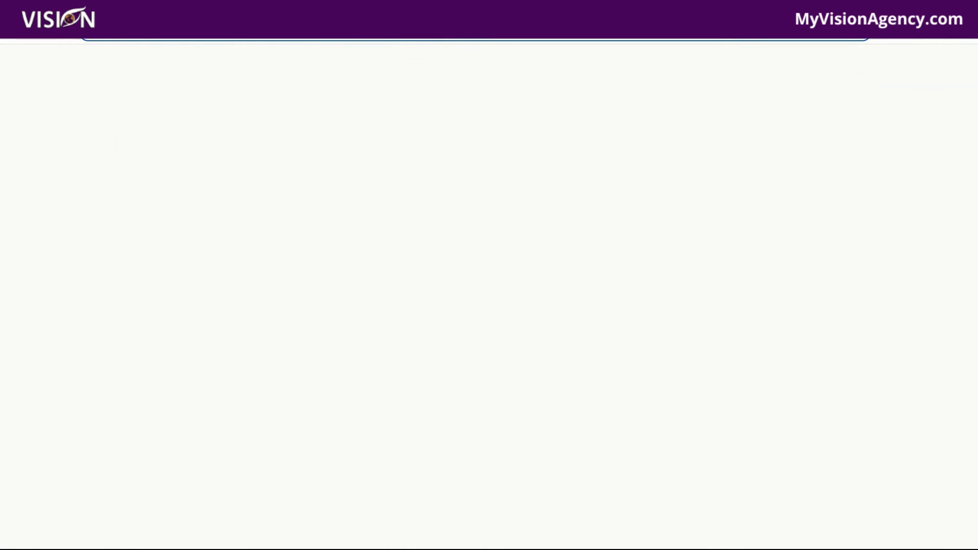
{"action": "left_click_drag", "start_coordinate": [80, 13], "coordinate": [340, 200]}
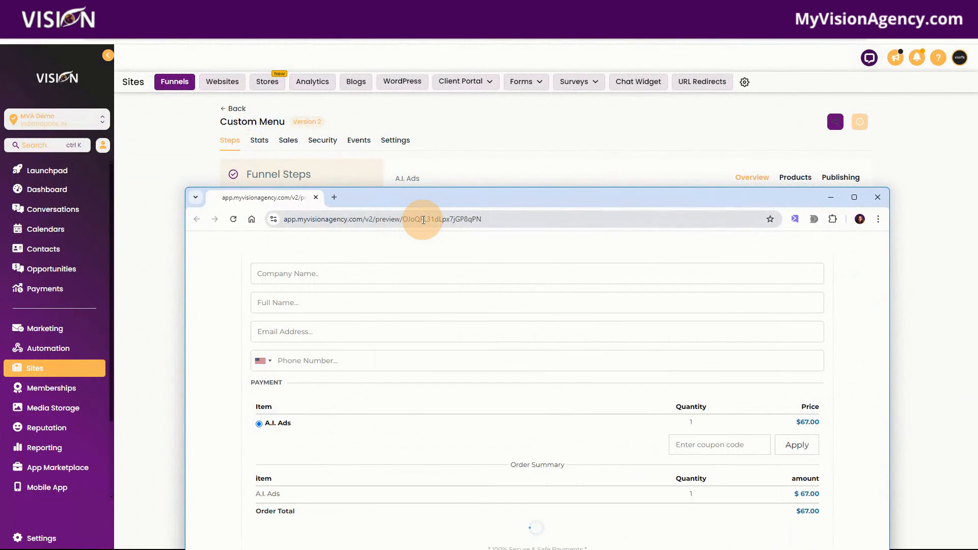
{"action": "triple_click", "coordinate": [560, 220]}
{"action": "key", "text": "ctrl+c"}
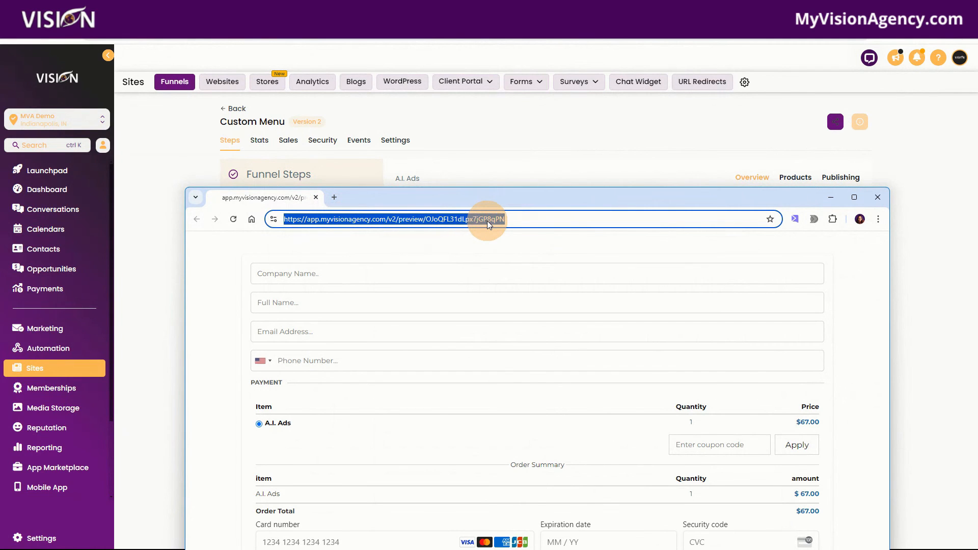
{"action": "left_click_drag", "start_coordinate": [253, 204], "coordinate": [251, 3]}
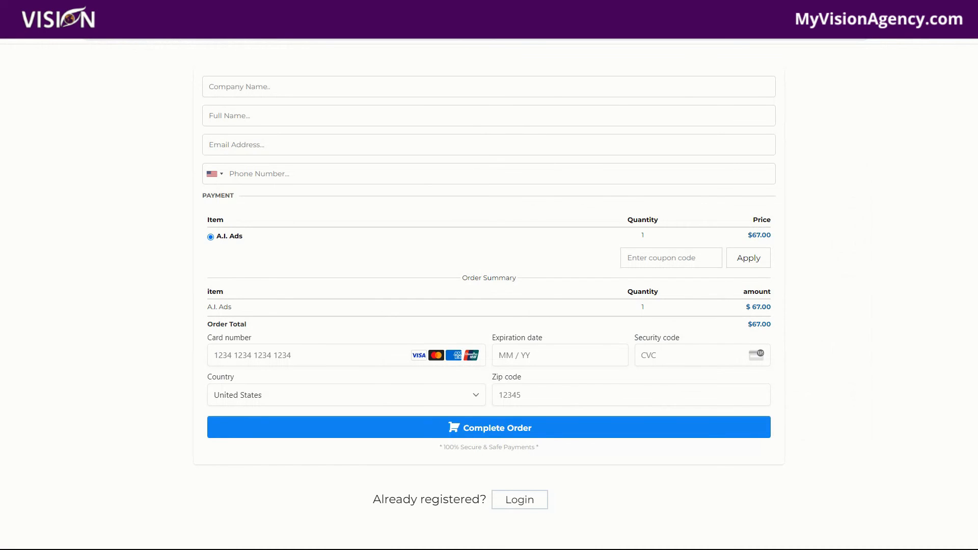
In the agency's custom menu links, start a new link with the window-restore icon, title "A.I. Ads" and the copied preview URL.
{"action": "key", "text": "alt+Tab"}
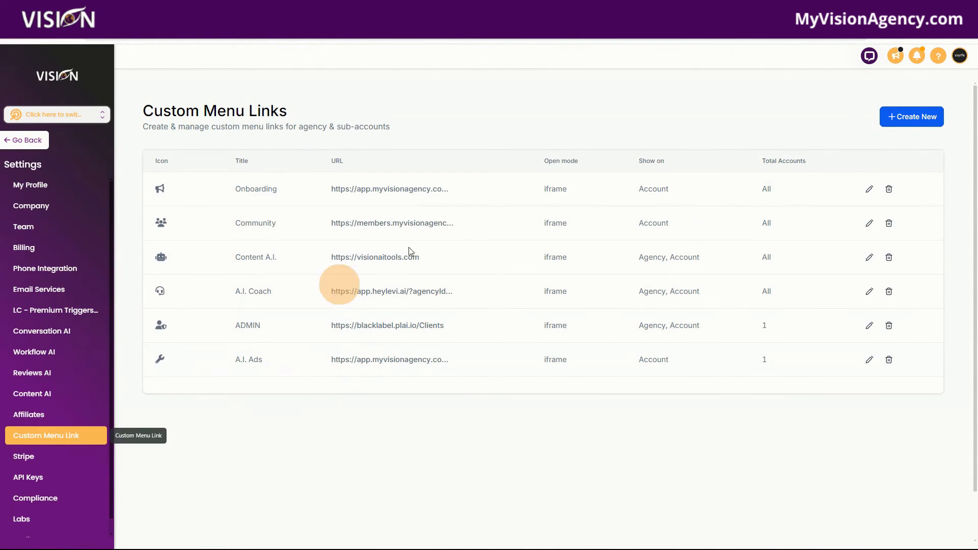
{"action": "left_click", "coordinate": [909, 117]}
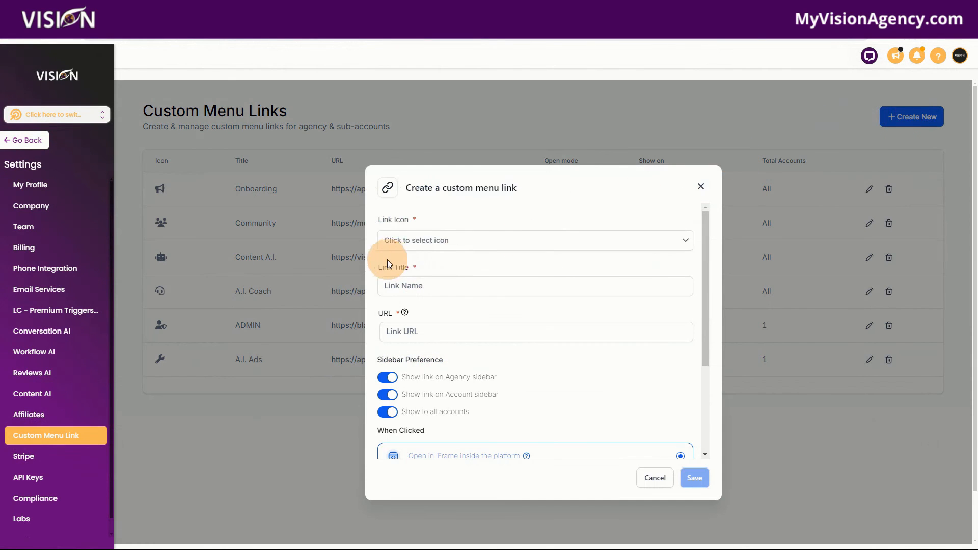
{"action": "left_click", "coordinate": [410, 240]}
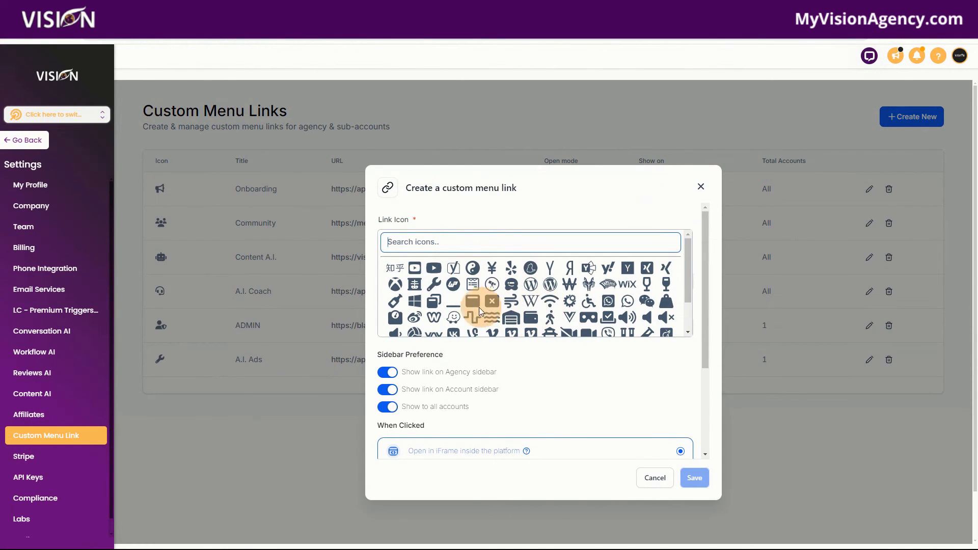
{"action": "left_click", "coordinate": [438, 305]}
{"action": "left_click", "coordinate": [436, 290]}
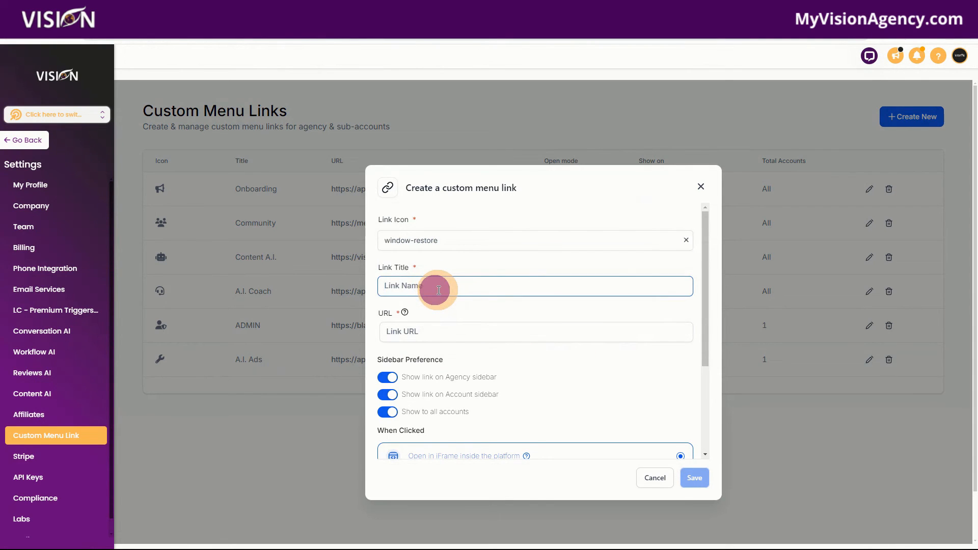
{"action": "type", "text": "A.I. Ads"}
{"action": "left_click", "coordinate": [433, 335]}
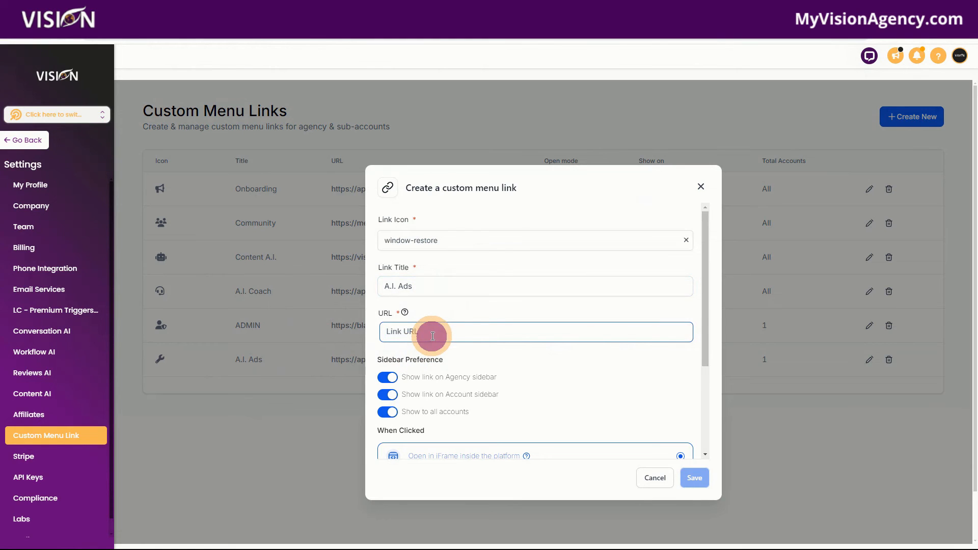
{"action": "key", "text": "ctrl+v"}
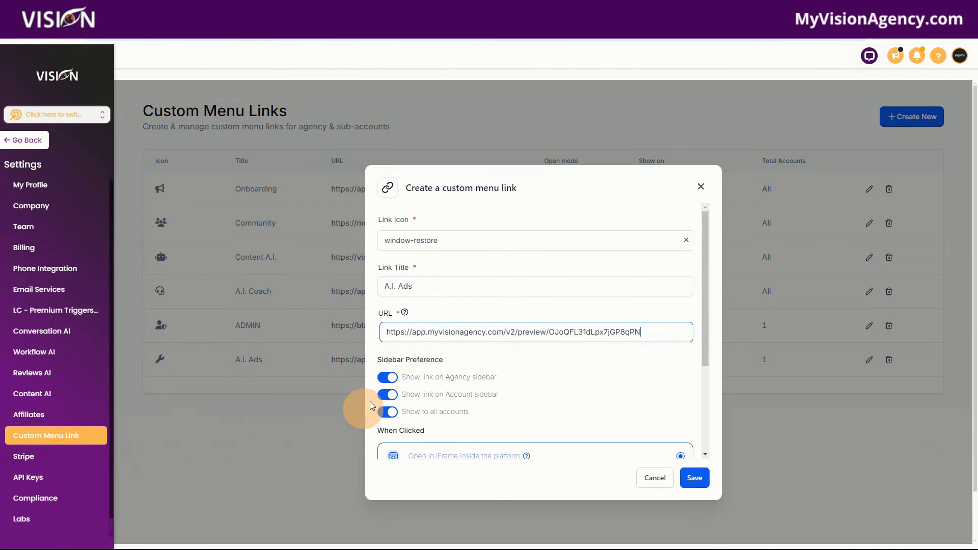
{"action": "left_click", "coordinate": [389, 379]}
{"action": "left_click", "coordinate": [390, 381]}
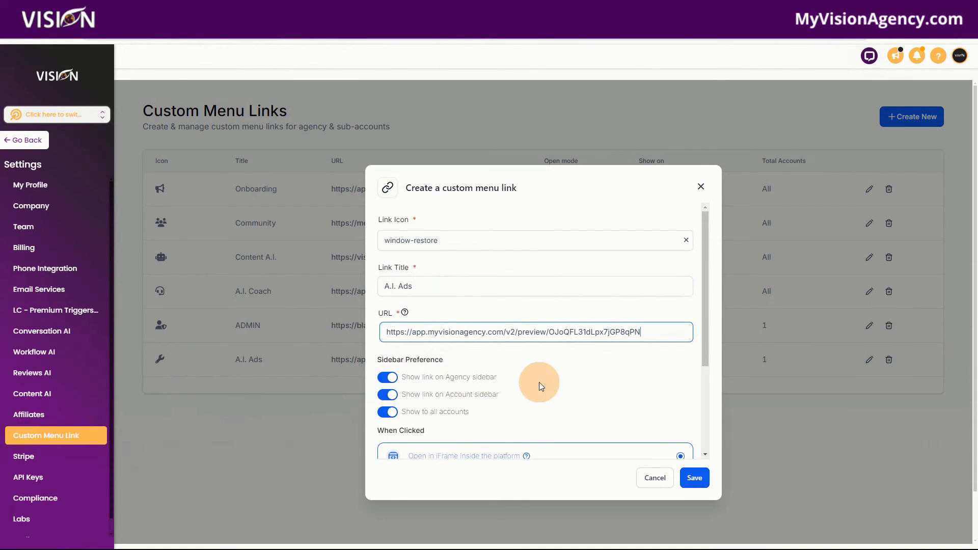
{"action": "scroll", "coordinate": [484, 351], "scroll_direction": "down", "scroll_amount": 2}
{"action": "left_click", "coordinate": [392, 294]}
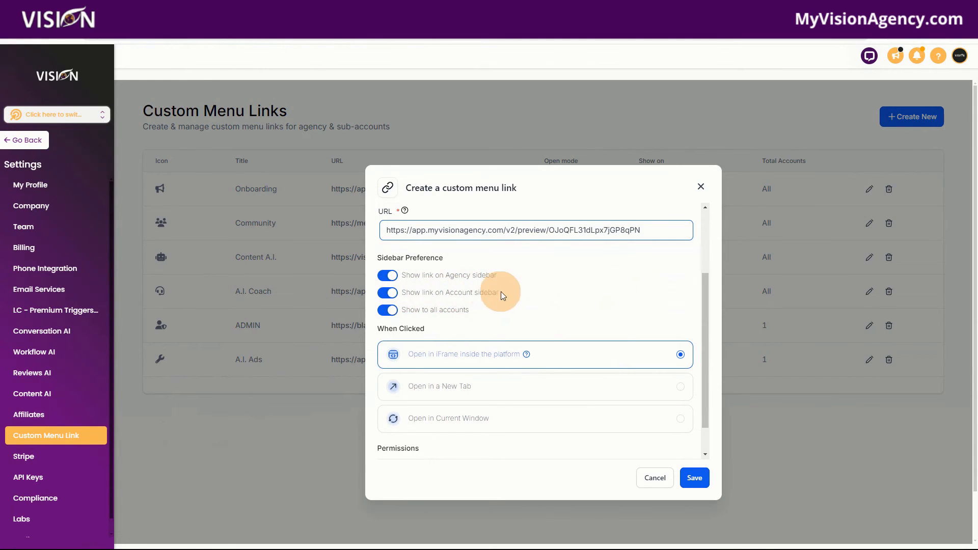
{"action": "left_click", "coordinate": [386, 311]}
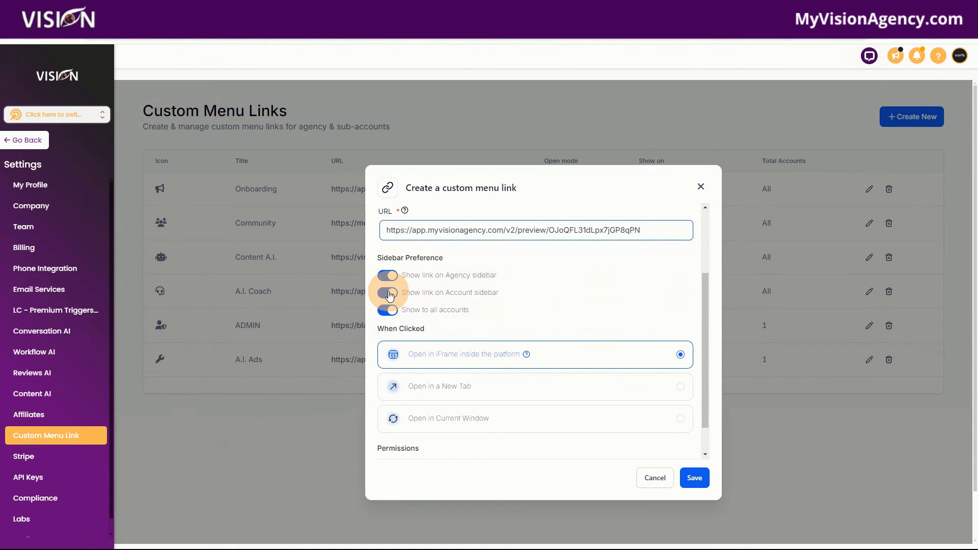
{"action": "left_click", "coordinate": [387, 310]}
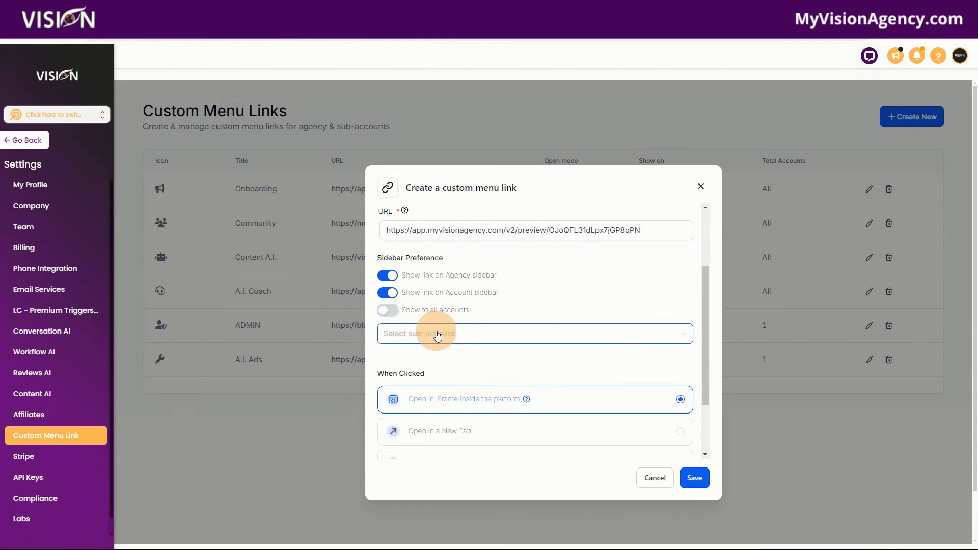
{"action": "left_click", "coordinate": [388, 310]}
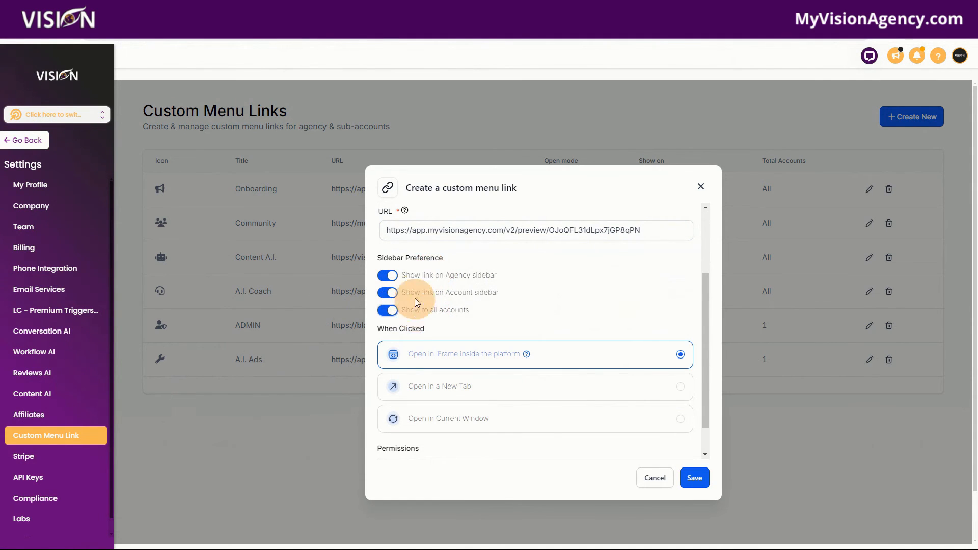
Turn off showing the new menu link on the agency sidebar.
{"action": "left_click", "coordinate": [387, 276]}
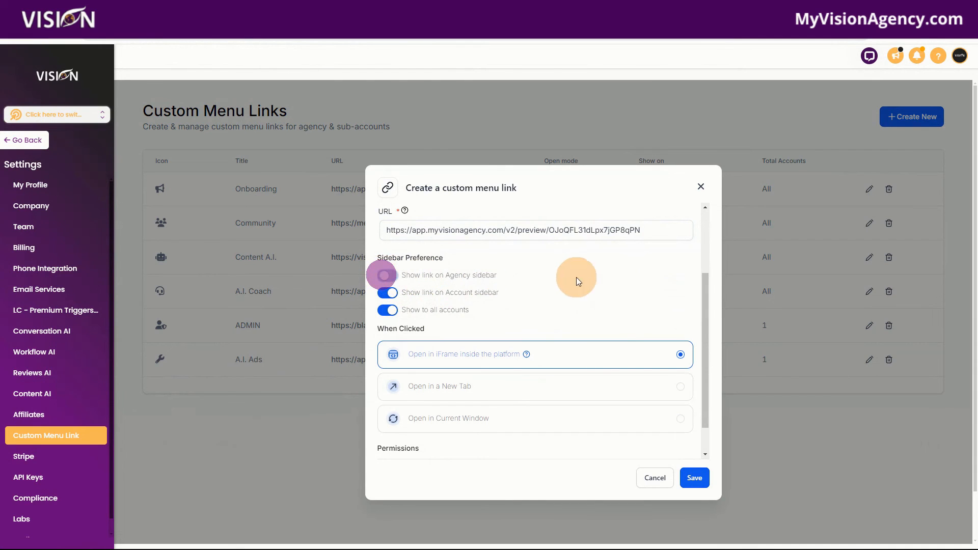
{"action": "left_click", "coordinate": [388, 275]}
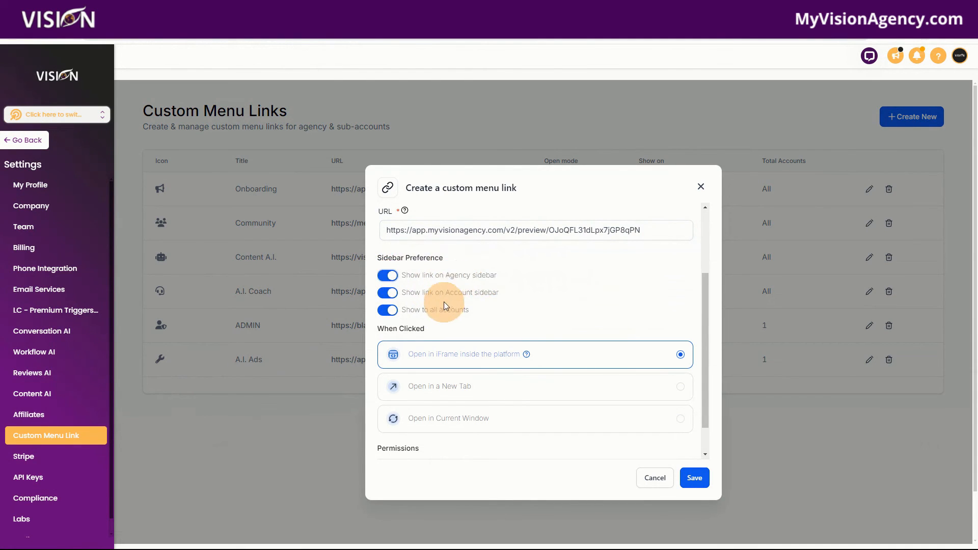
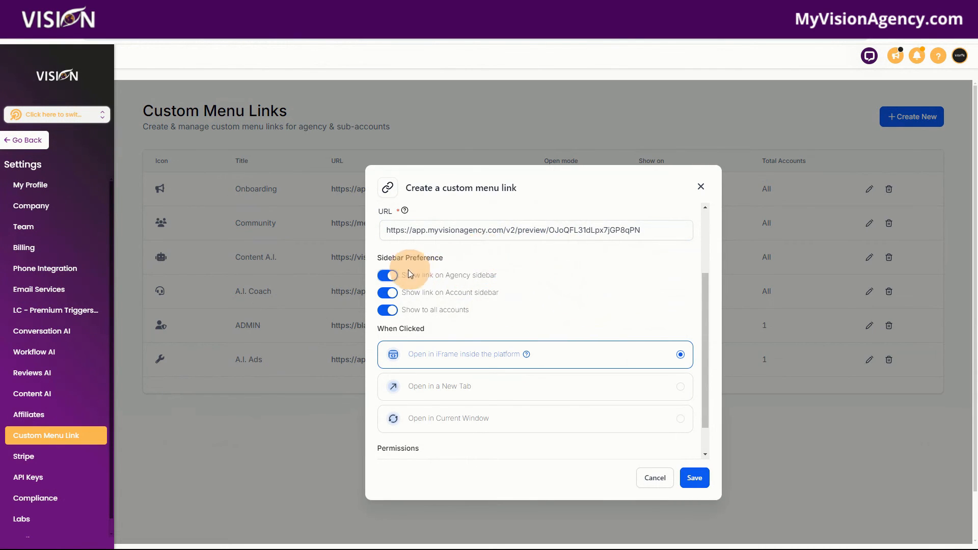
{"action": "left_click", "coordinate": [387, 275]}
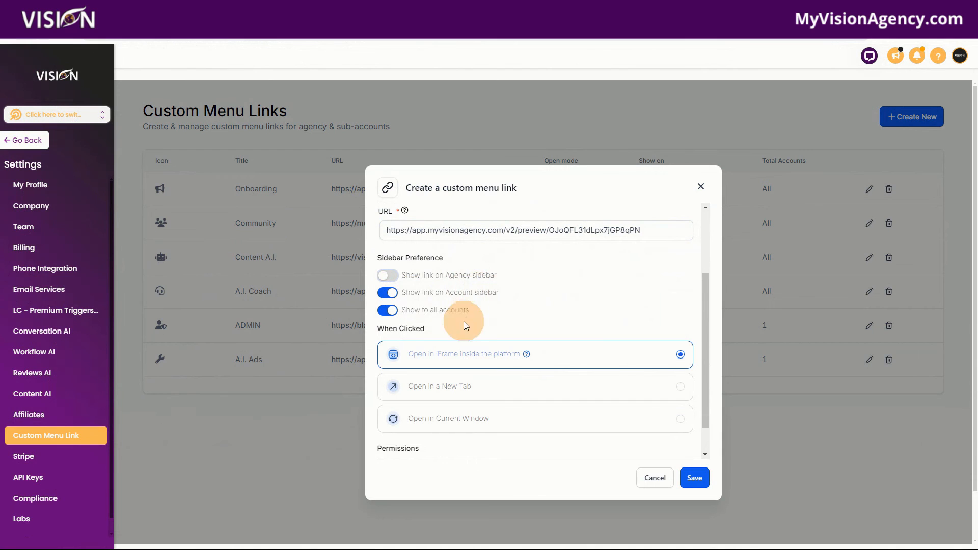
Keep the new A.I. Ads menu link opening in an iFrame inside the platform and save it.
{"action": "scroll", "coordinate": [575, 303], "scroll_direction": "down", "scroll_amount": 2}
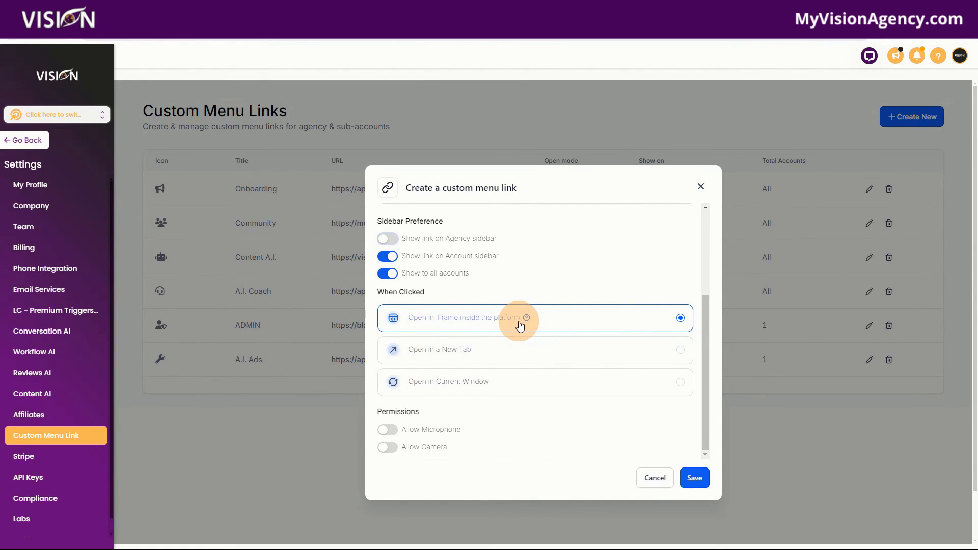
{"action": "mouse_move", "coordinate": [526, 321]}
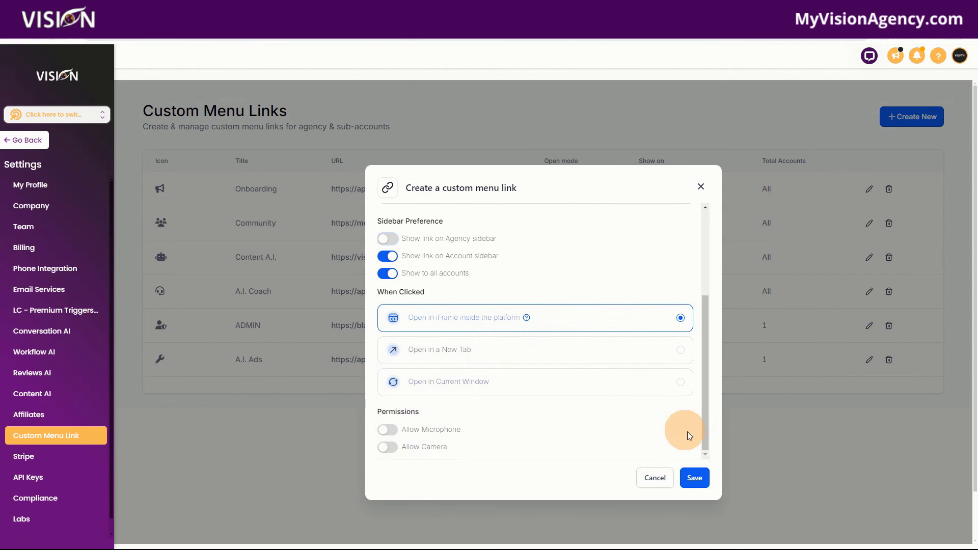
{"action": "left_click", "coordinate": [694, 477]}
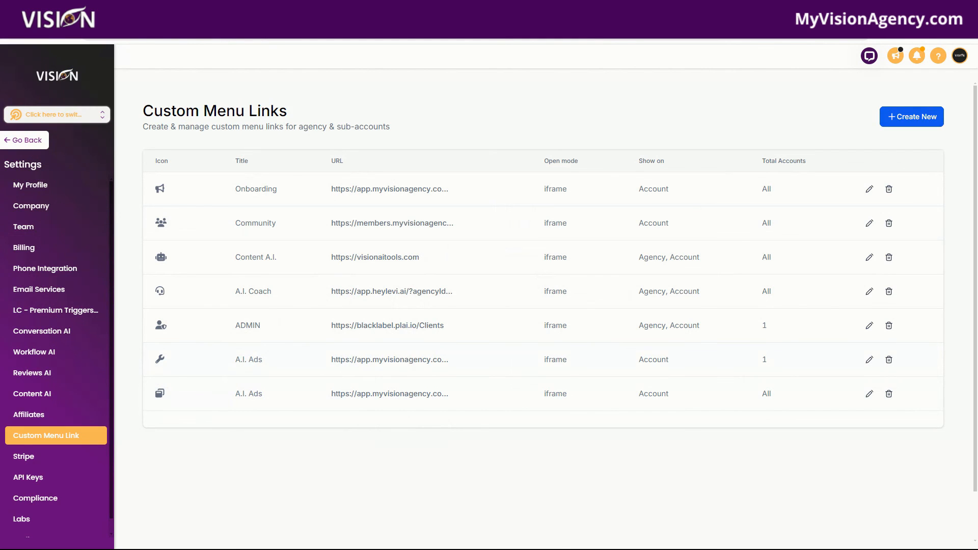
In the sub-account, open the newly added A.I. Ads menu link and review the embedded order form and login option.
{"action": "left_click", "coordinate": [138, 39]}
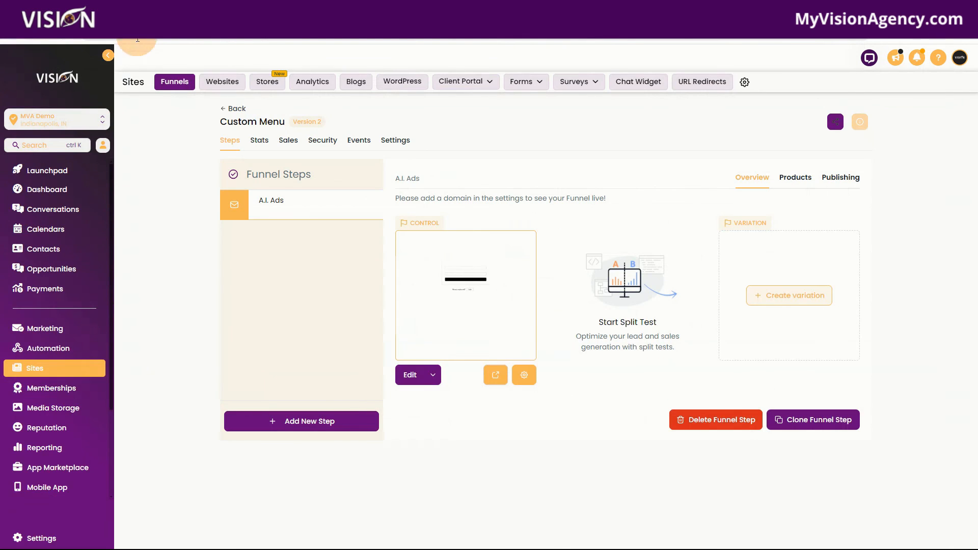
{"action": "scroll", "coordinate": [77, 407], "scroll_direction": "down", "scroll_amount": 3}
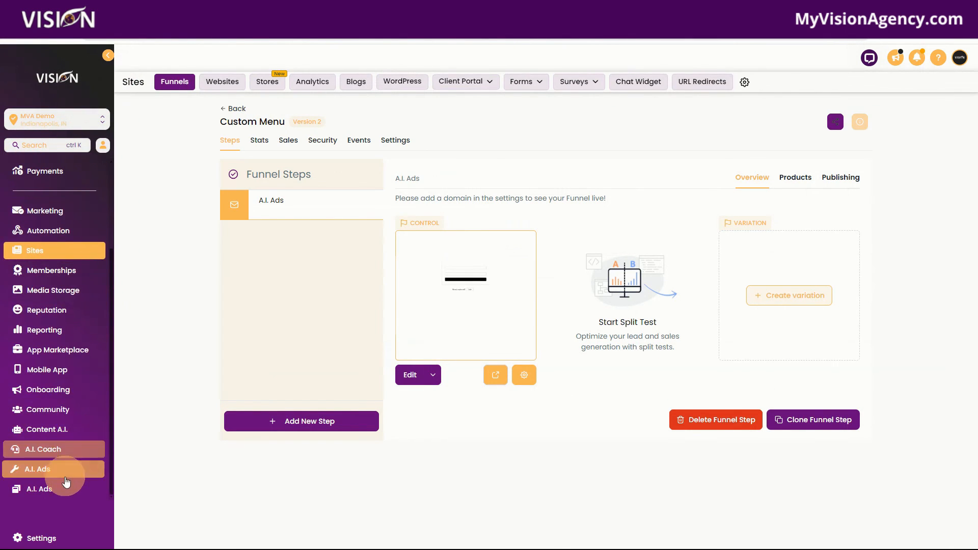
{"action": "left_click", "coordinate": [65, 489]}
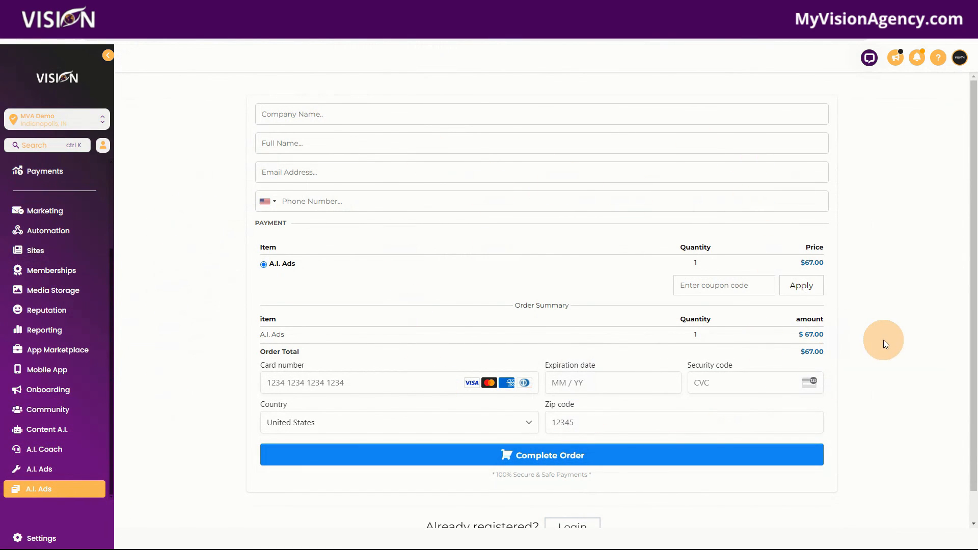
{"action": "scroll", "coordinate": [900, 347], "scroll_direction": "down", "scroll_amount": 1}
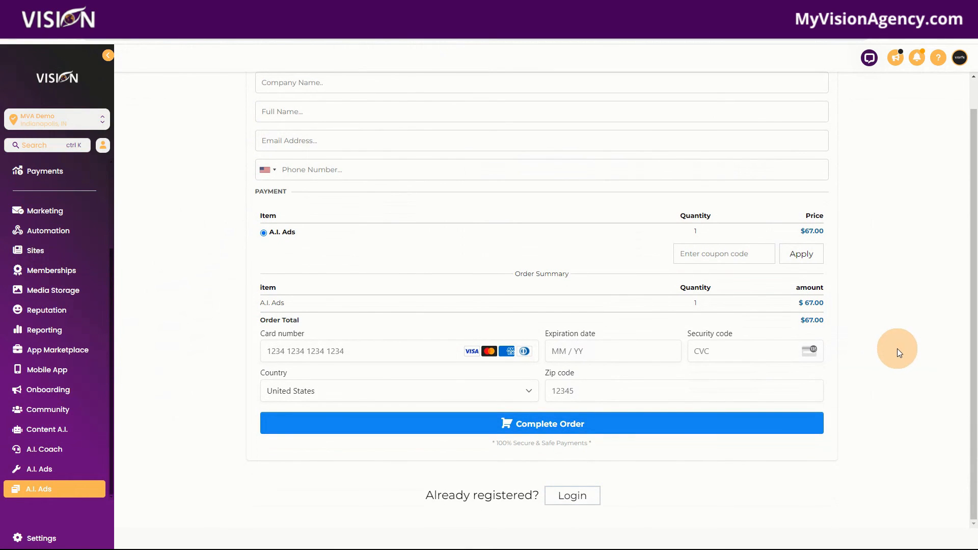
{"action": "scroll", "coordinate": [896, 349], "scroll_direction": "up", "scroll_amount": 1}
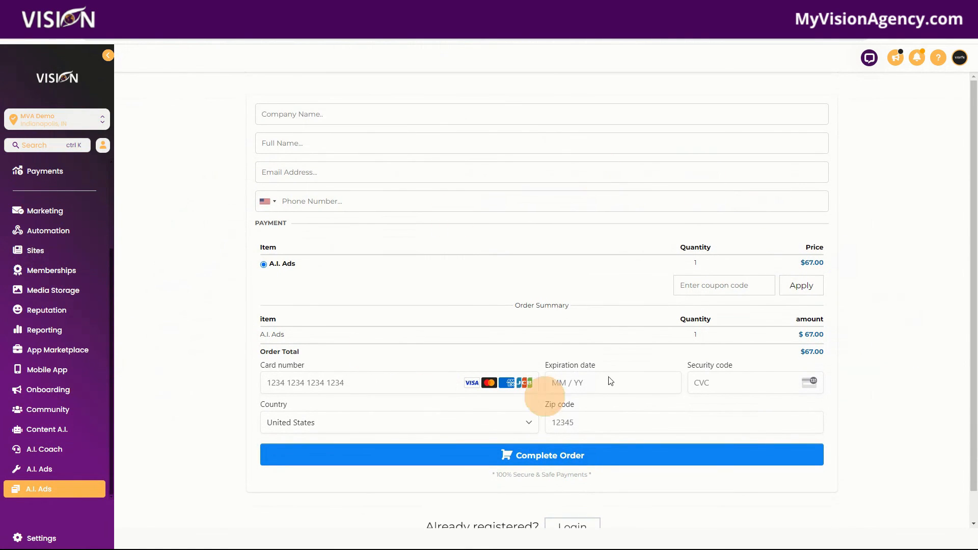
{"action": "scroll", "coordinate": [887, 359], "scroll_direction": "down", "scroll_amount": 1}
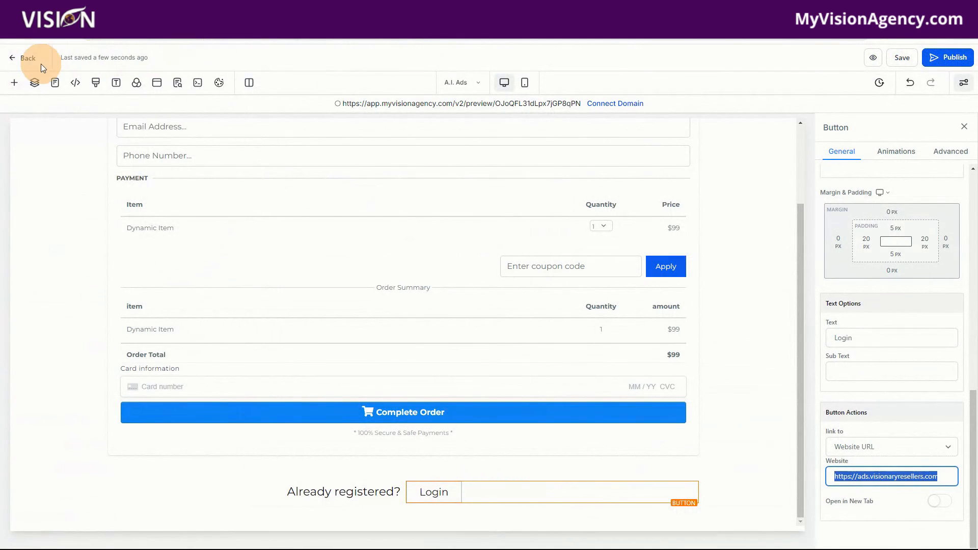
Leave the funnel page editor and create a new automation workflow from scratch, dismissing the re-entry notice.
{"action": "left_click", "coordinate": [26, 59]}
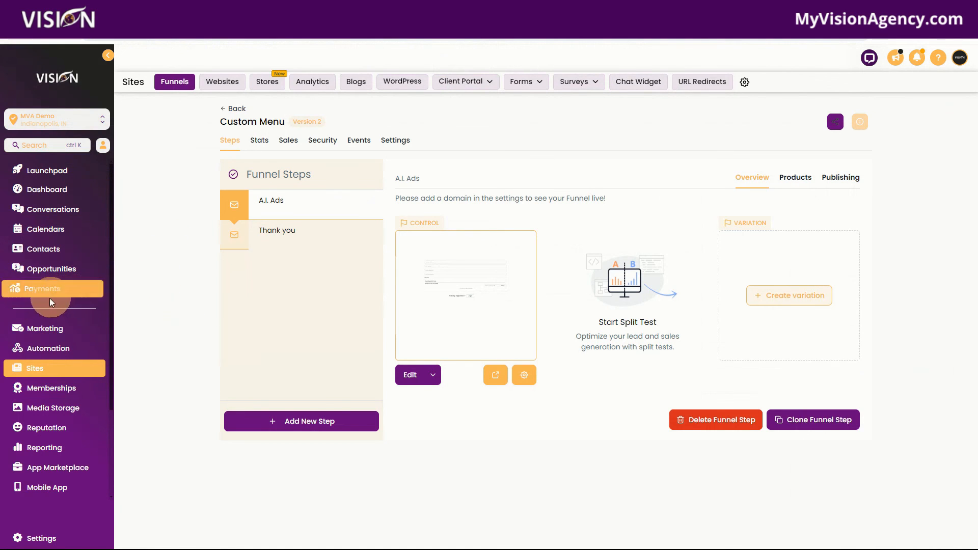
{"action": "left_click", "coordinate": [47, 348]}
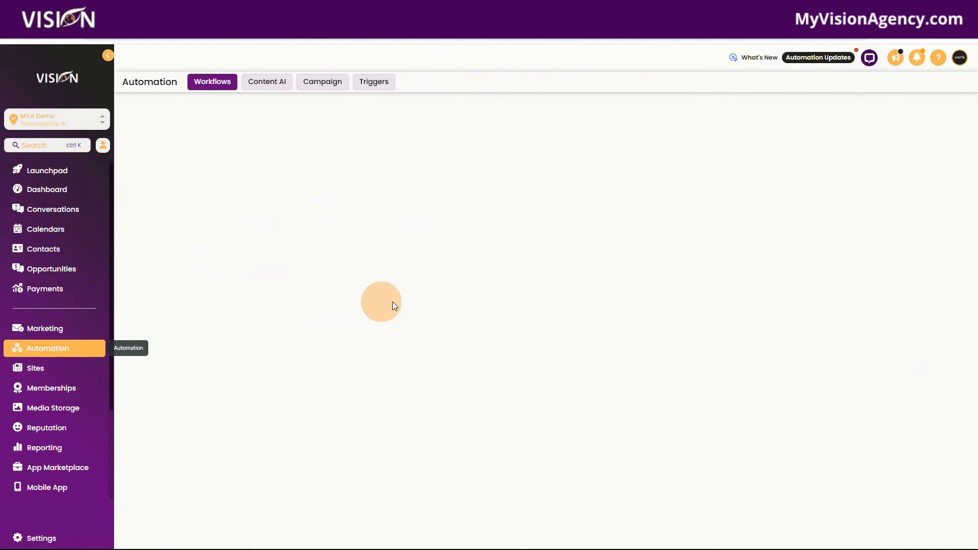
{"action": "left_click", "coordinate": [831, 122]}
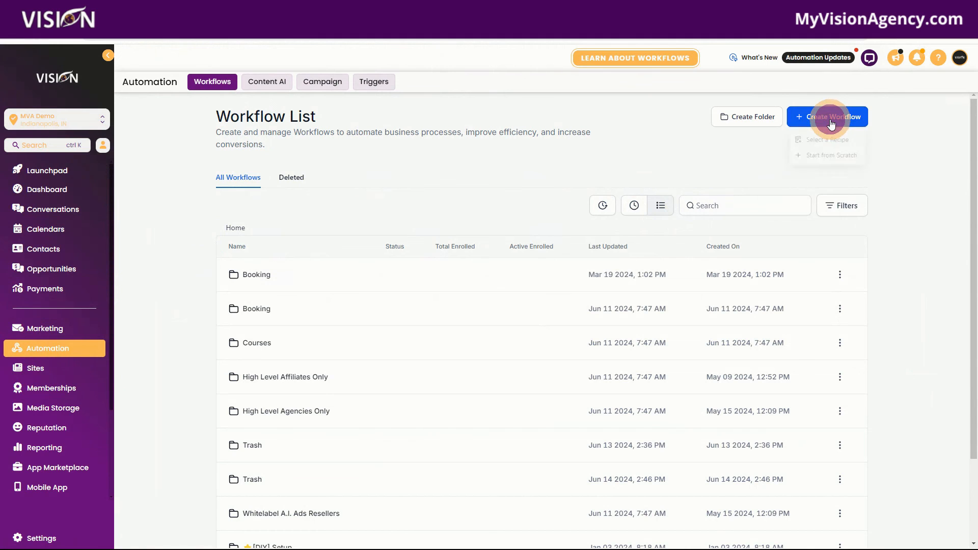
{"action": "left_click", "coordinate": [810, 159]}
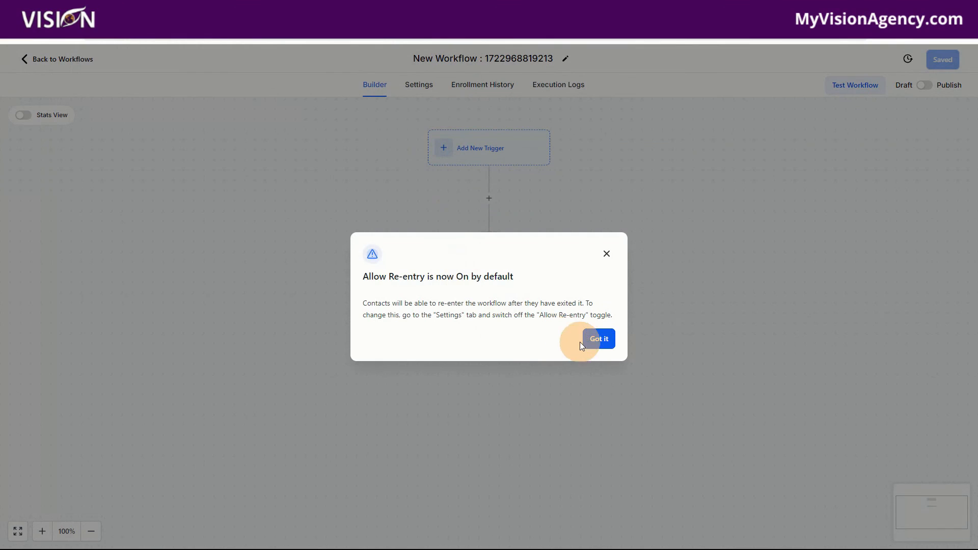
{"action": "left_click", "coordinate": [601, 341]}
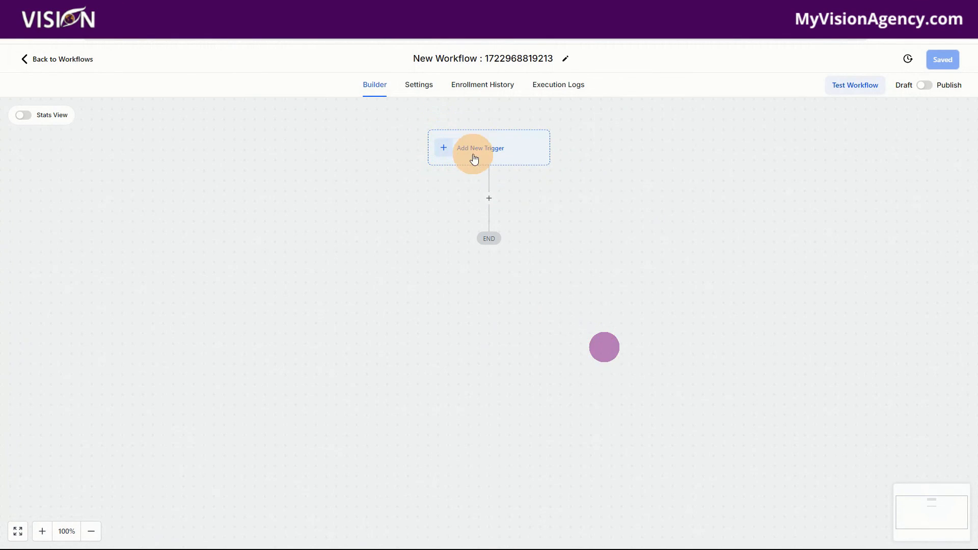
Start a new workflow trigger of the Subscription type.
{"action": "left_click", "coordinate": [472, 151]}
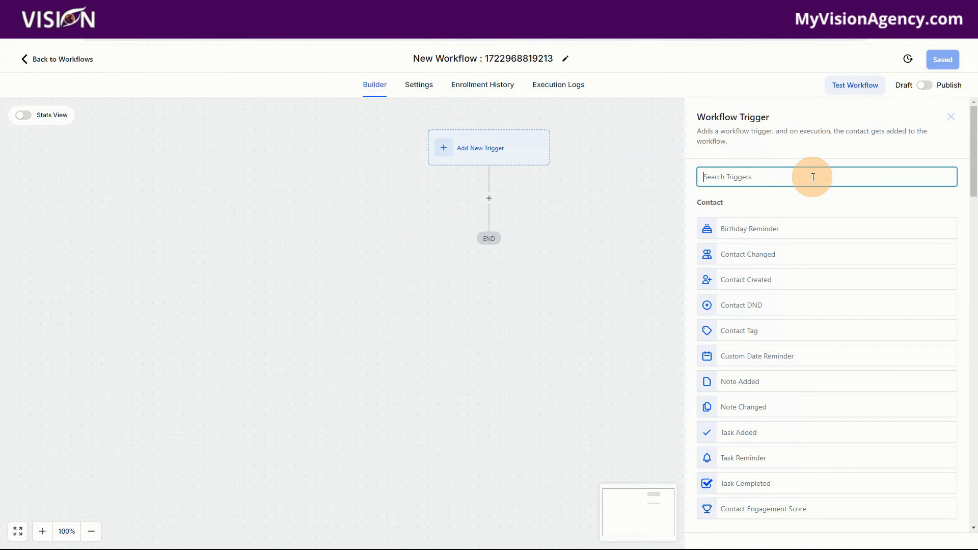
{"action": "type", "text": "sub"}
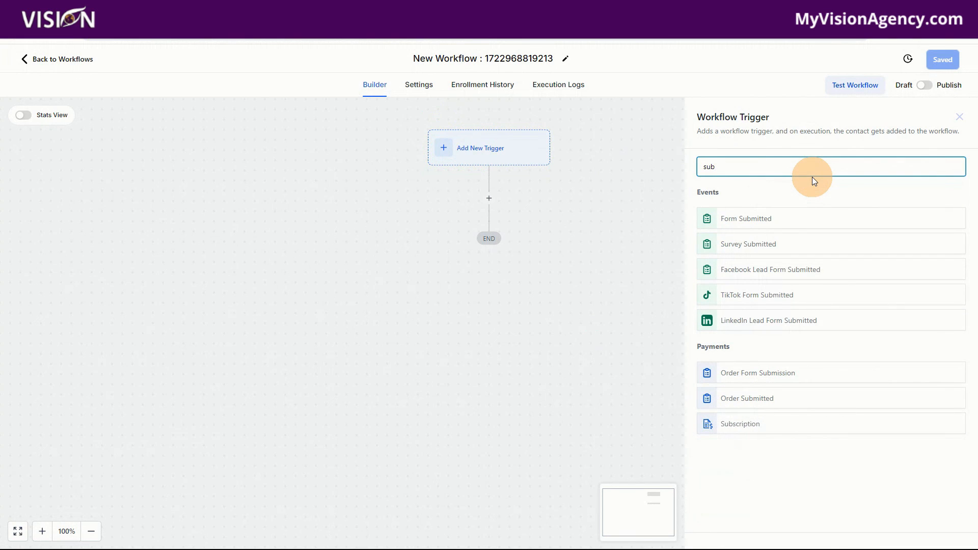
{"action": "left_click", "coordinate": [753, 432]}
Filter the Subscription trigger to Global Products Is A.I. Ads and save the trigger.
{"action": "left_click", "coordinate": [555, 278]}
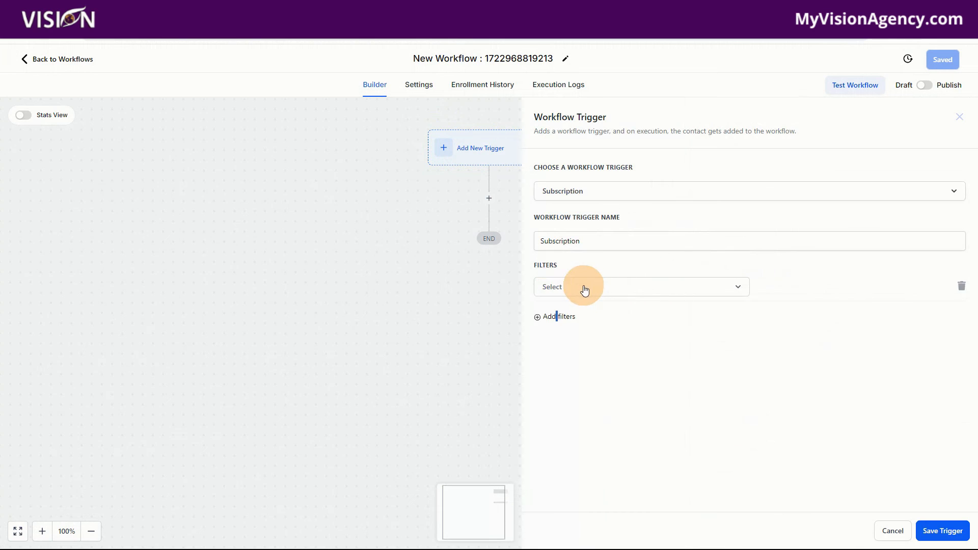
{"action": "left_click", "coordinate": [584, 288]}
{"action": "left_click", "coordinate": [589, 356]}
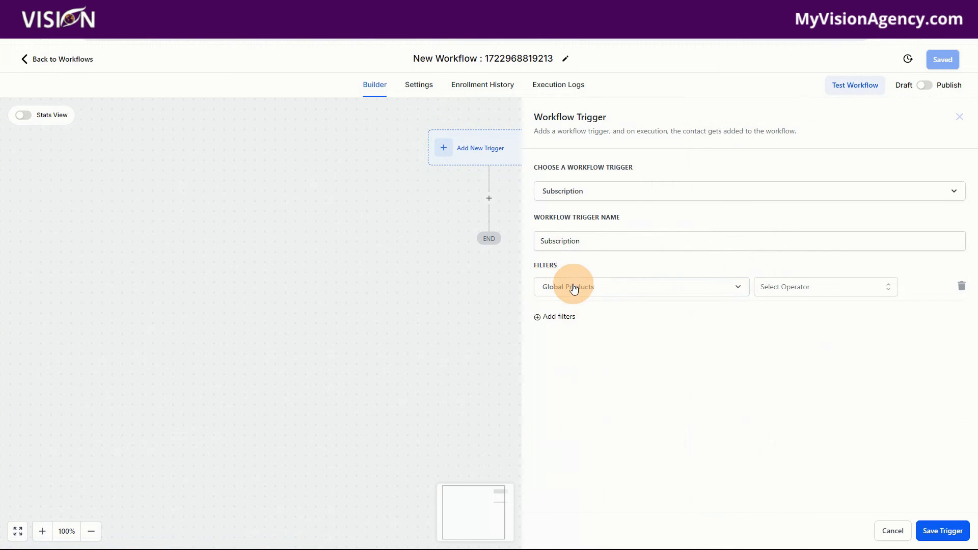
{"action": "left_click", "coordinate": [825, 288]}
{"action": "left_click", "coordinate": [774, 307]}
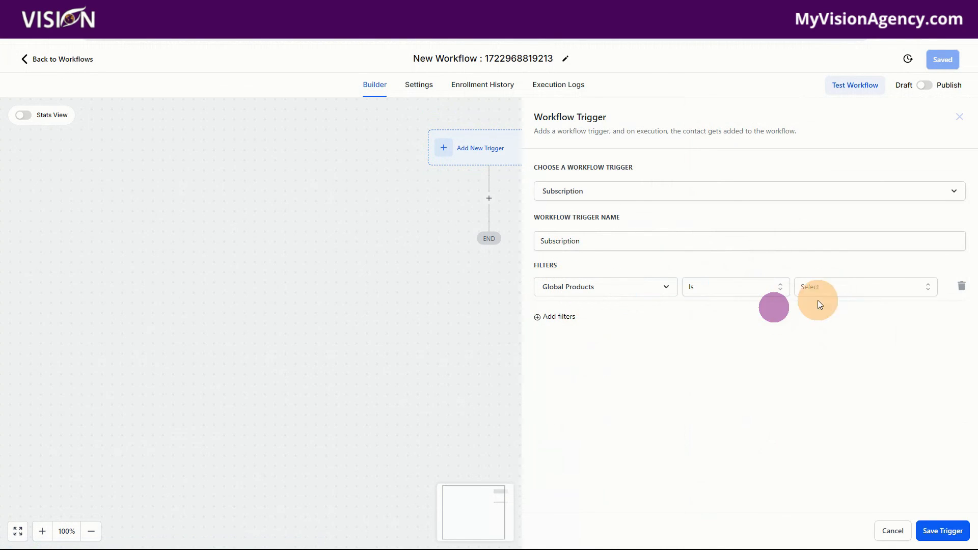
{"action": "left_click", "coordinate": [856, 290]}
{"action": "left_click", "coordinate": [826, 332]}
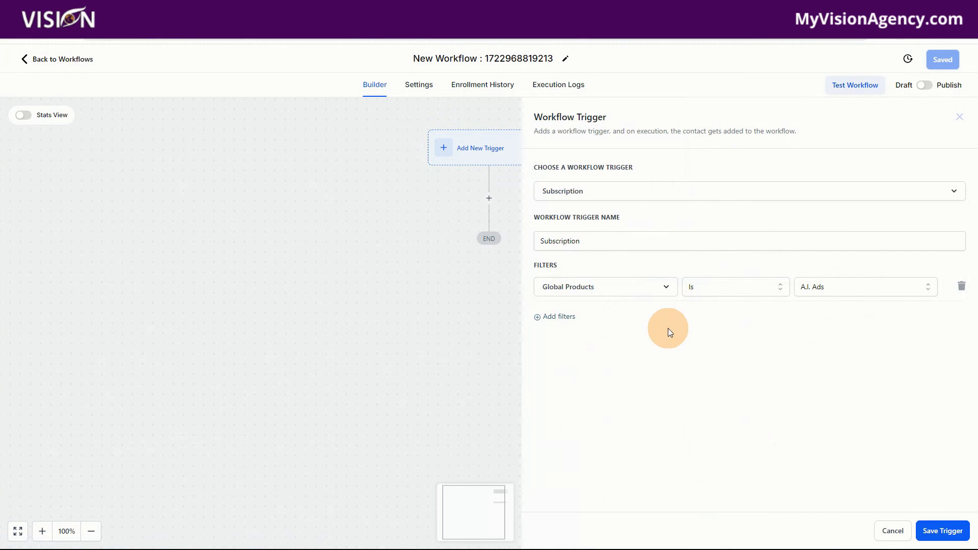
{"action": "left_click", "coordinate": [941, 530]}
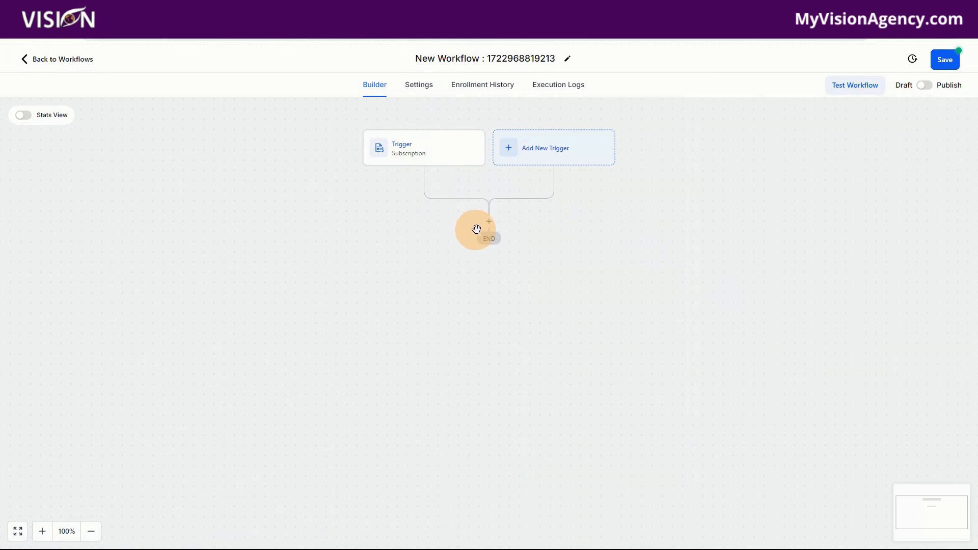
Look through the actions available for the step after the Subscription trigger, from contact and communication through payments and marketing.
{"action": "left_click", "coordinate": [489, 222]}
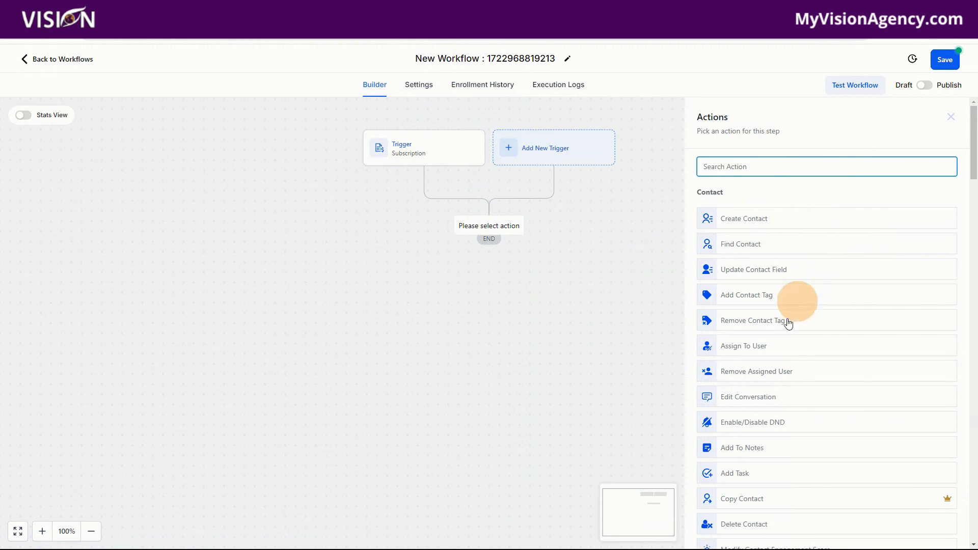
{"action": "scroll", "coordinate": [810, 319], "scroll_direction": "down", "scroll_amount": 5}
{"action": "scroll", "coordinate": [855, 390], "scroll_direction": "down", "scroll_amount": 7}
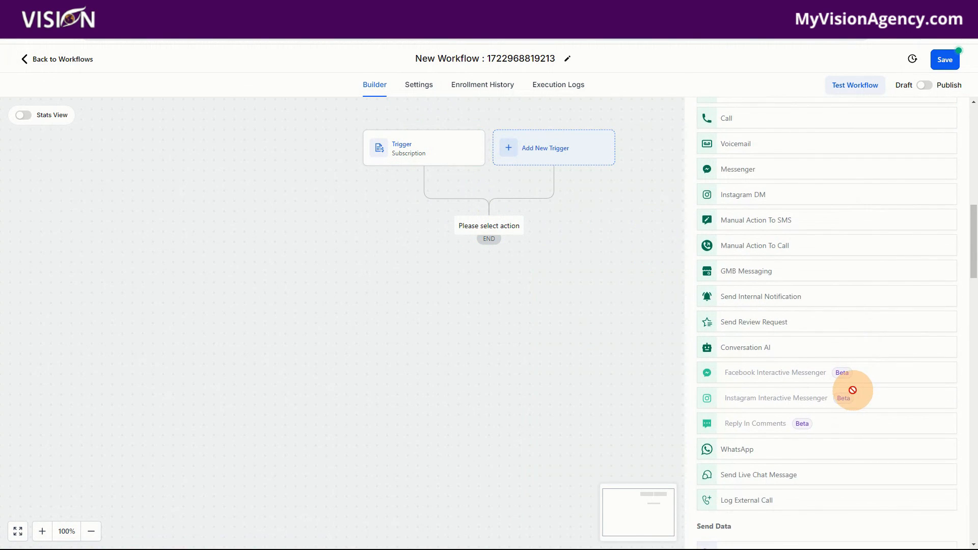
{"action": "scroll", "coordinate": [847, 390], "scroll_direction": "down", "scroll_amount": 1}
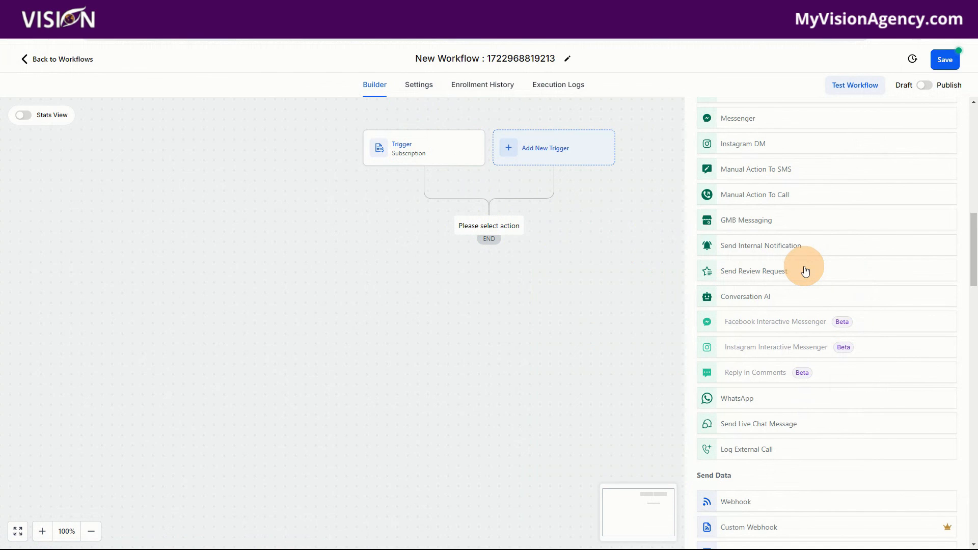
{"action": "scroll", "coordinate": [916, 351], "scroll_direction": "down", "scroll_amount": 4}
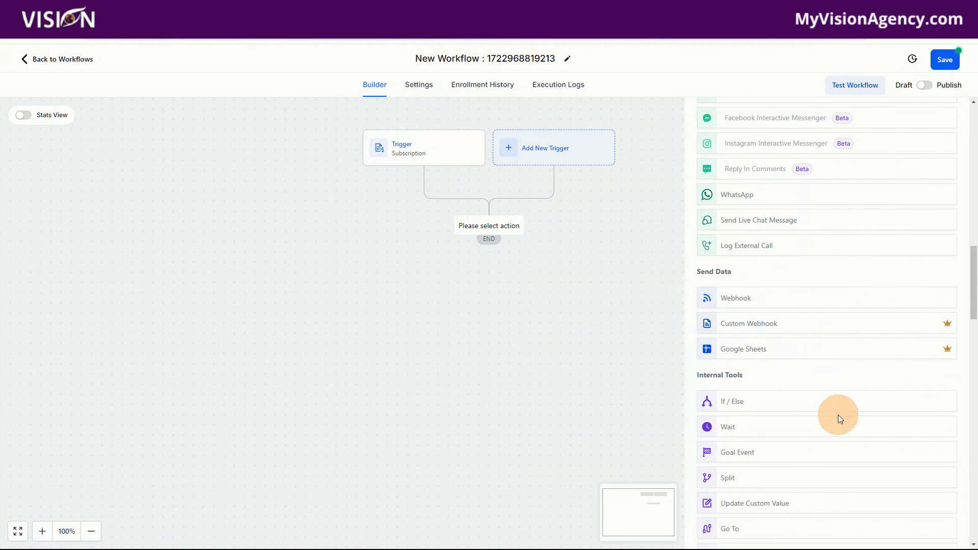
{"action": "scroll", "coordinate": [838, 410], "scroll_direction": "down", "scroll_amount": 4}
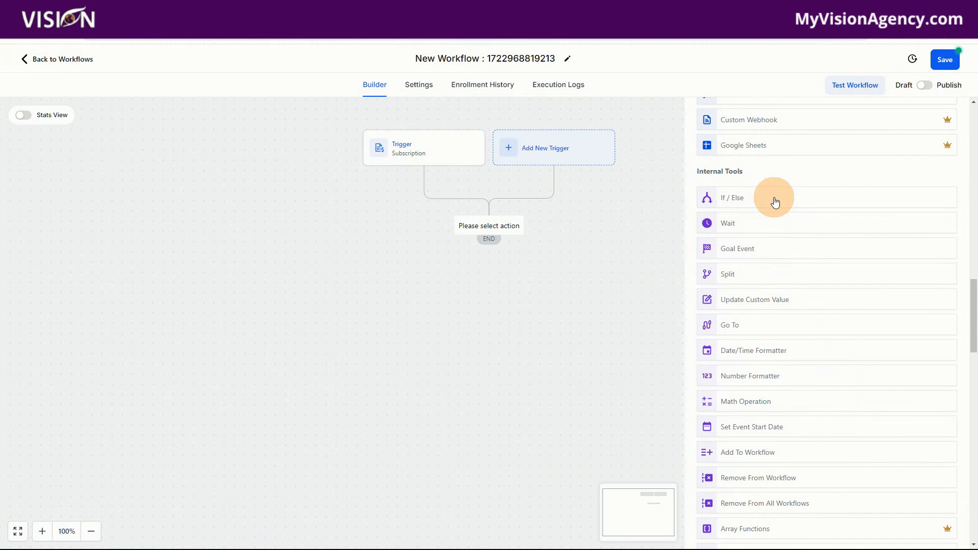
{"action": "scroll", "coordinate": [838, 405], "scroll_direction": "down", "scroll_amount": 5}
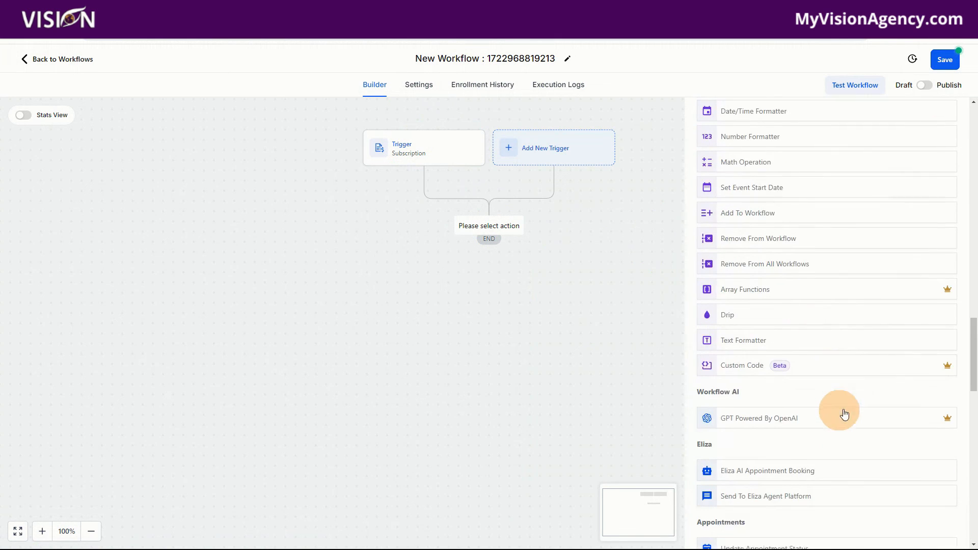
{"action": "scroll", "coordinate": [807, 347], "scroll_direction": "down", "scroll_amount": 4}
{"action": "scroll", "coordinate": [832, 362], "scroll_direction": "down", "scroll_amount": 3}
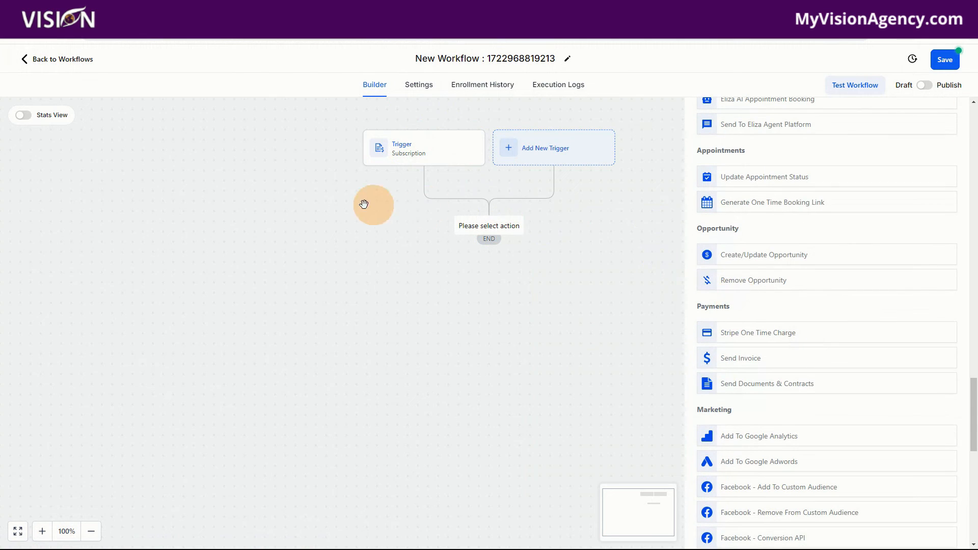